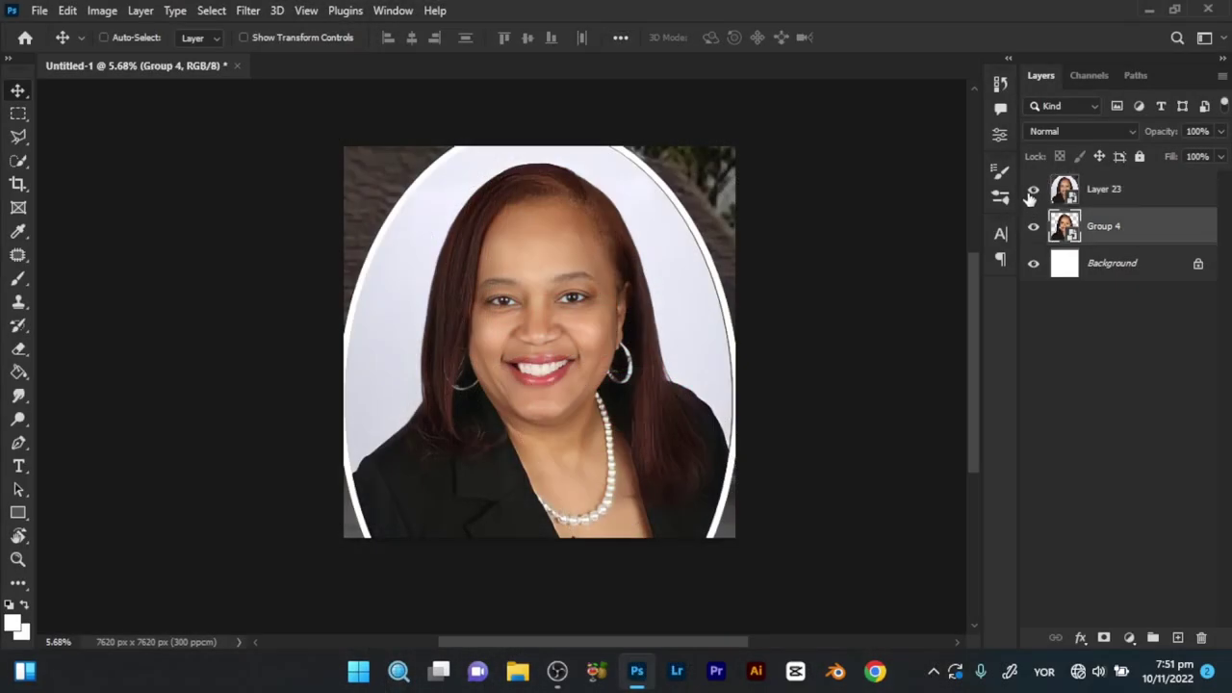
Step: Compare Layer 23's oval photo with Group 4's cartoon, hide both, and zoom into the blank canvas
click(1033, 191)
click(1034, 226)
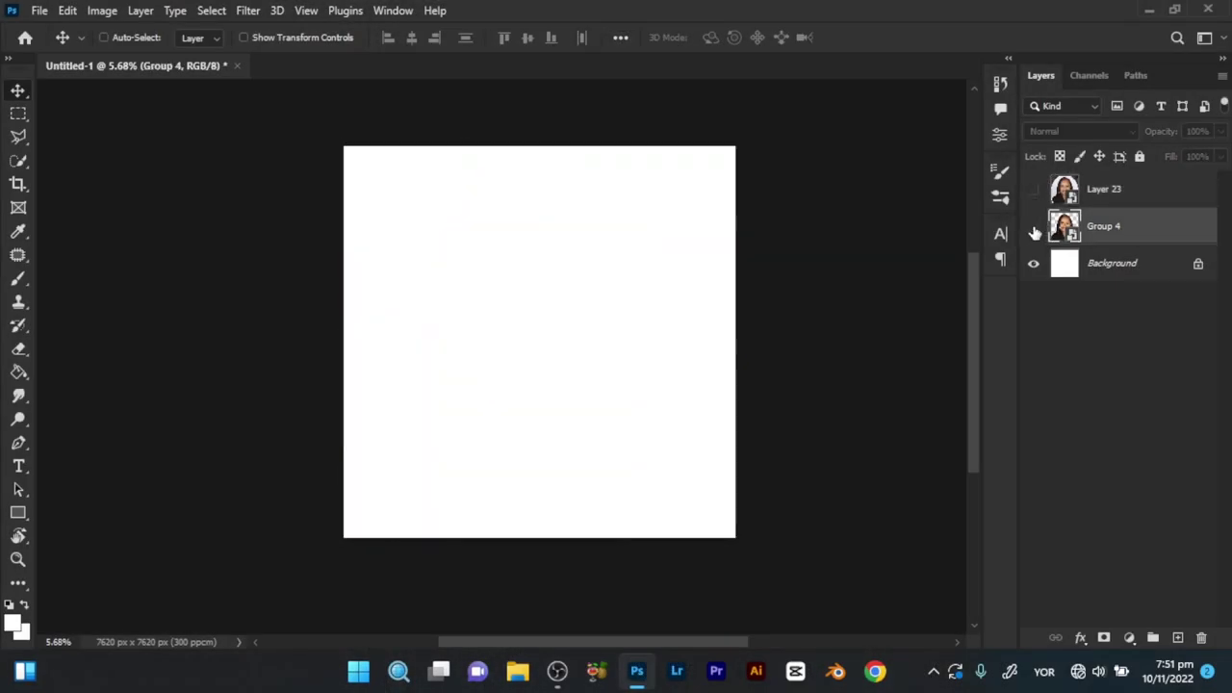
click(1033, 191)
click(1033, 191)
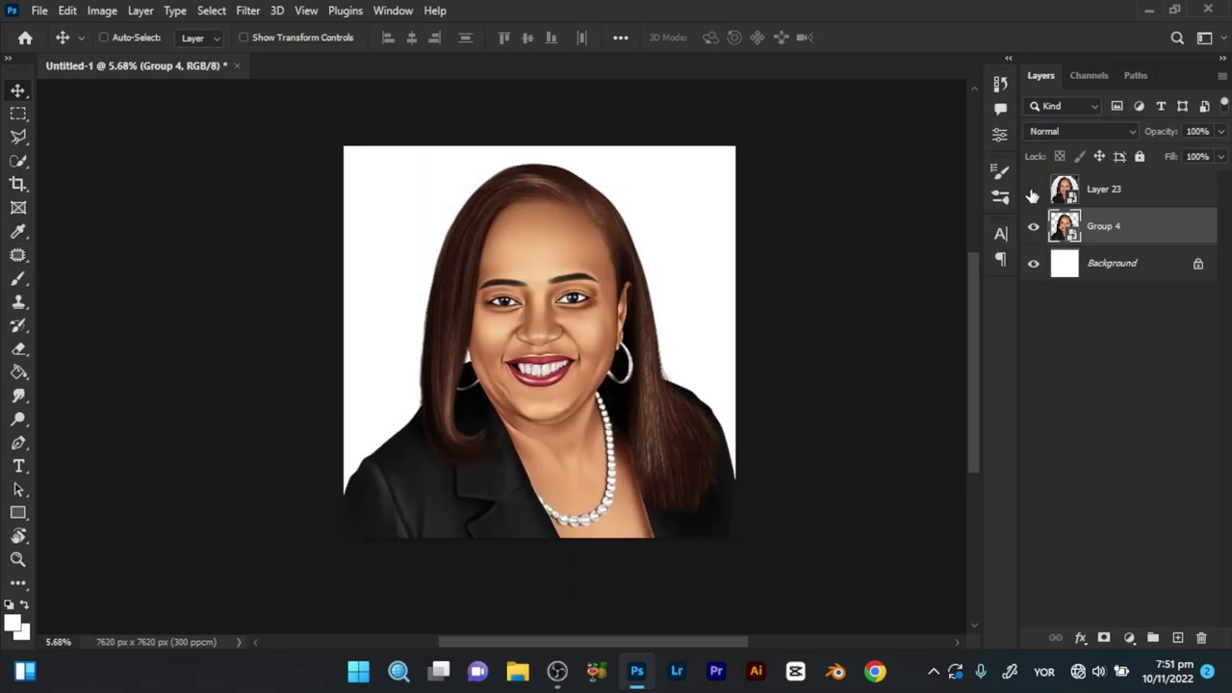
click(1033, 191)
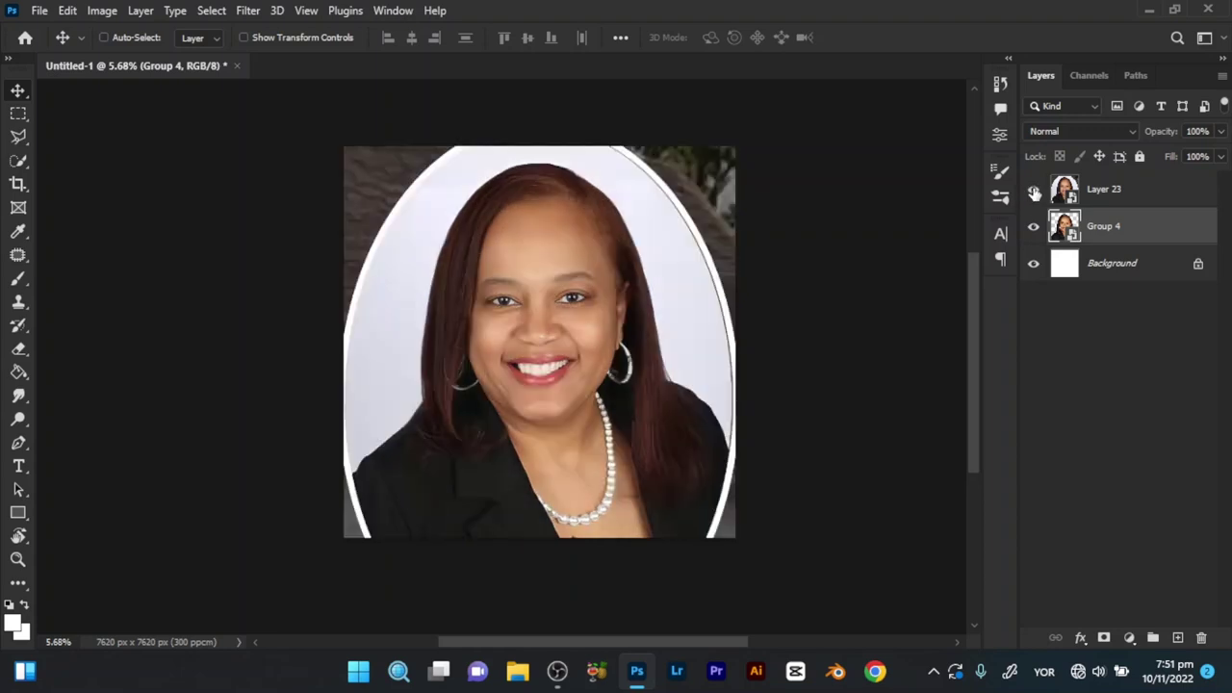
click(1033, 191)
click(1034, 227)
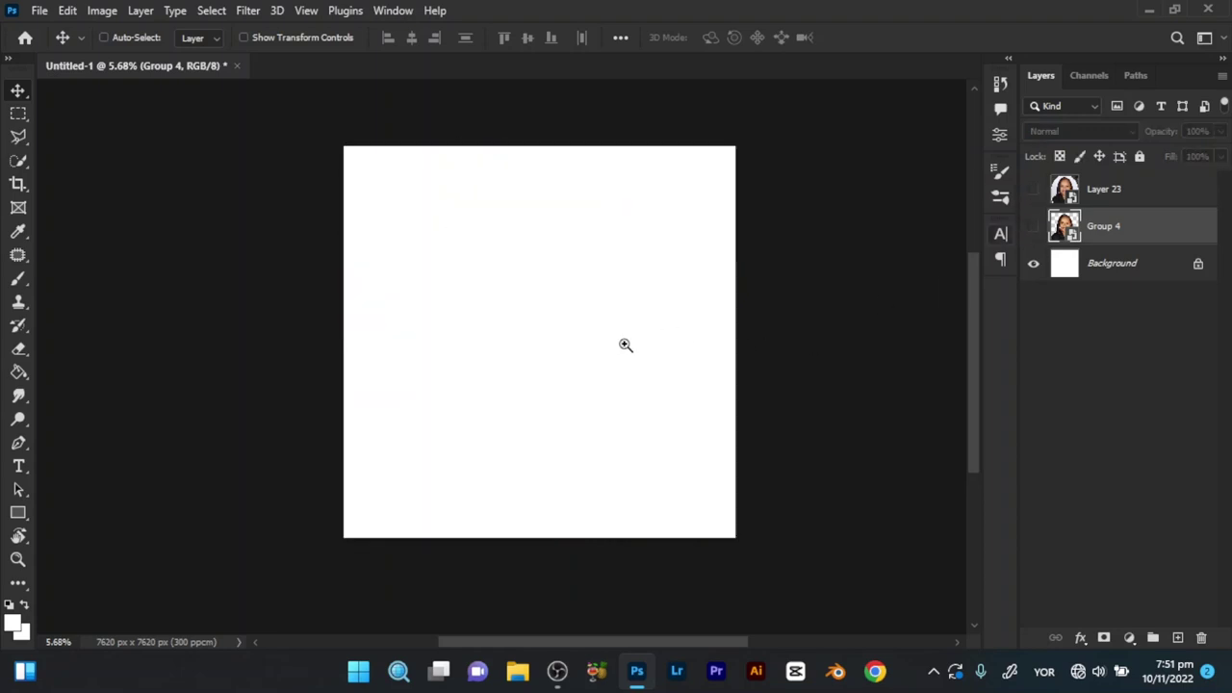
drag(624, 351, 645, 369)
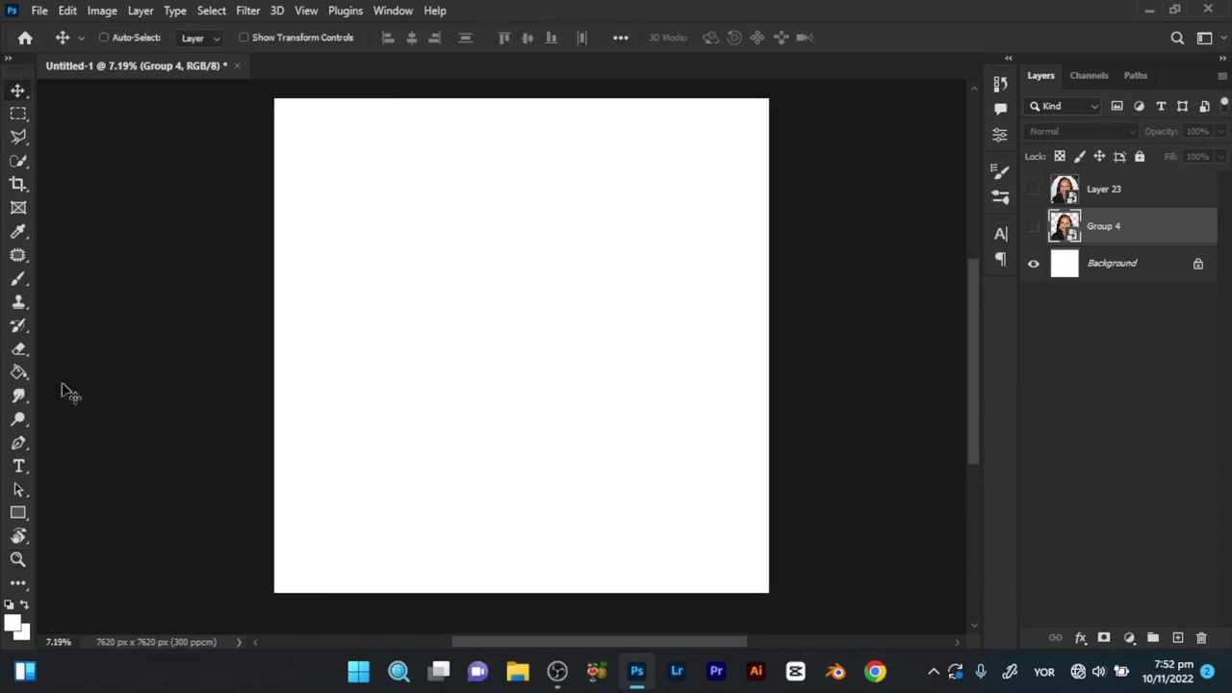
Step: Reset colours to default black/white and marquee-select a rectangle in the canvas centre
click(18, 115)
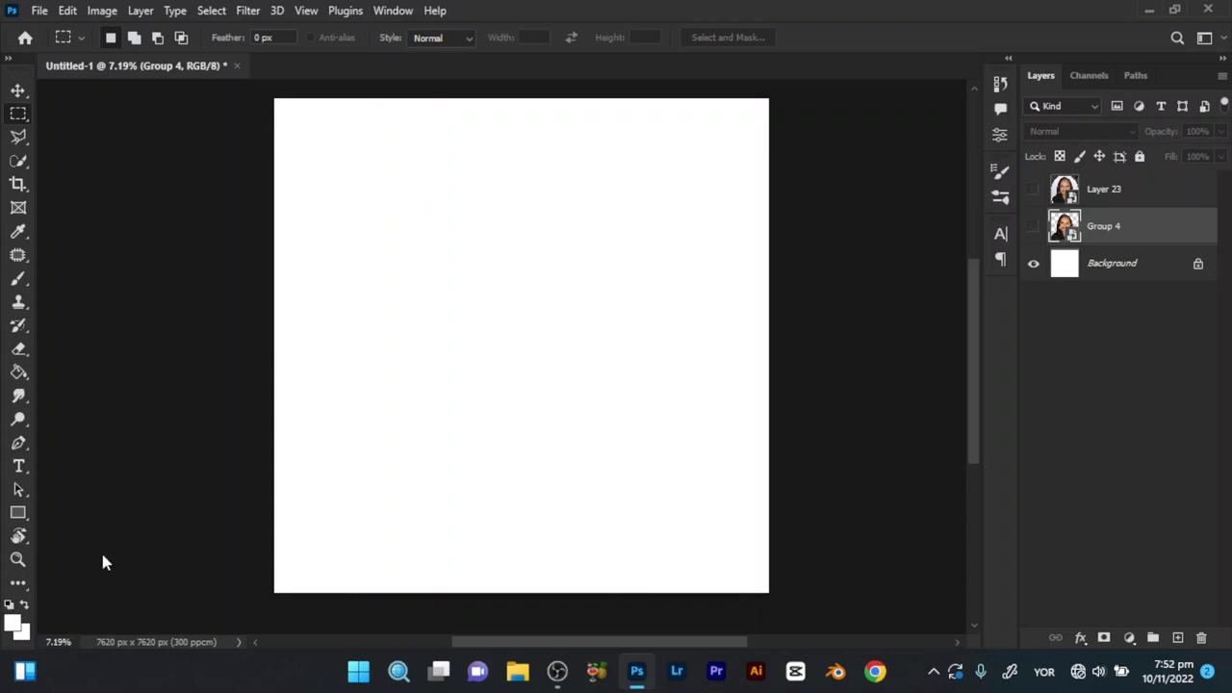
key(d)
drag(401, 181, 681, 492)
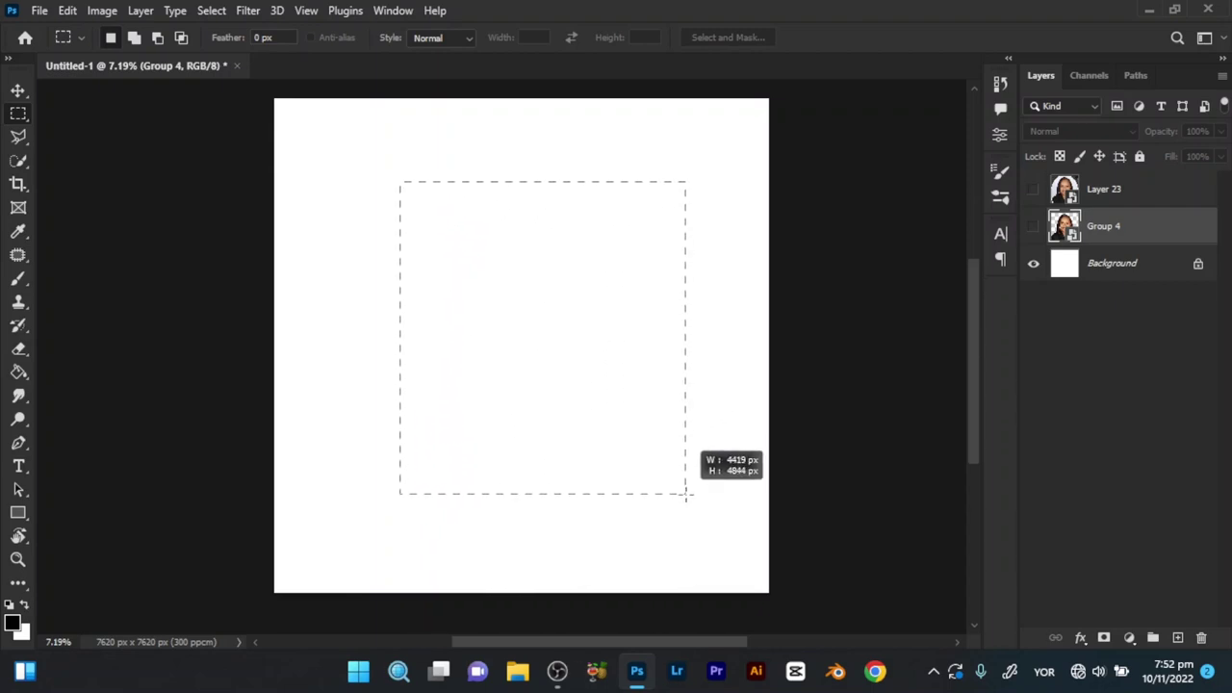
drag(681, 492, 692, 502)
click(692, 502)
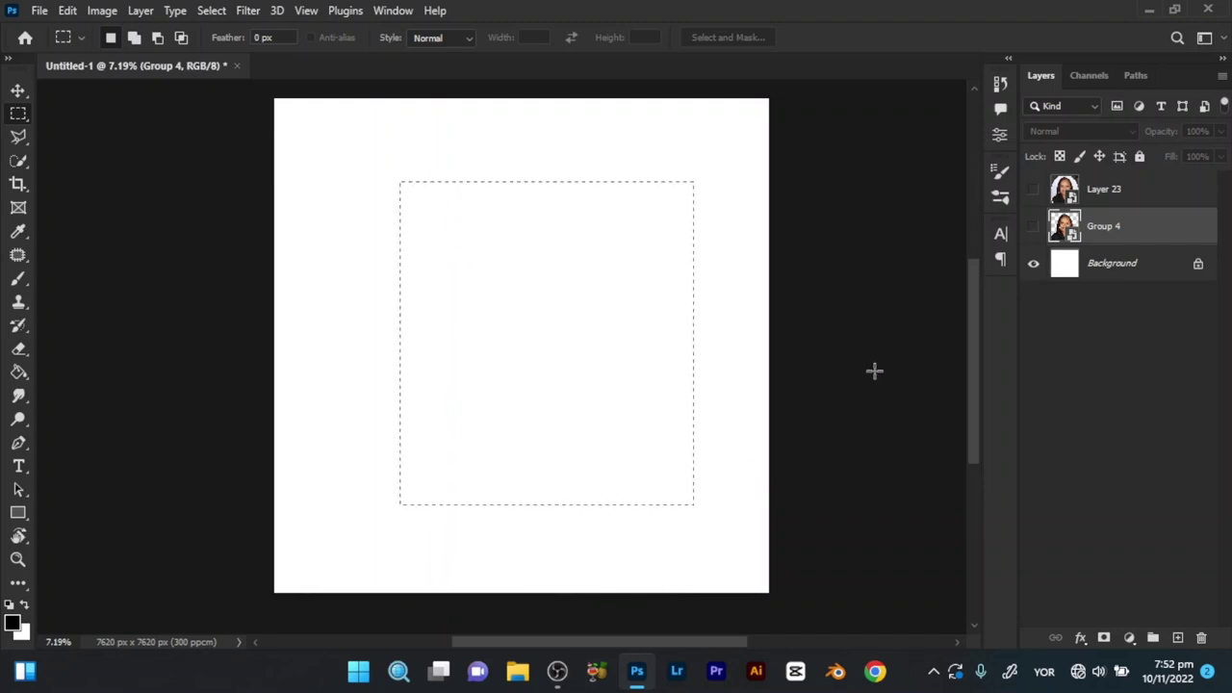
Step: Fill the rectangle with black on a new layer above Layer 23, then deselect
click(1124, 196)
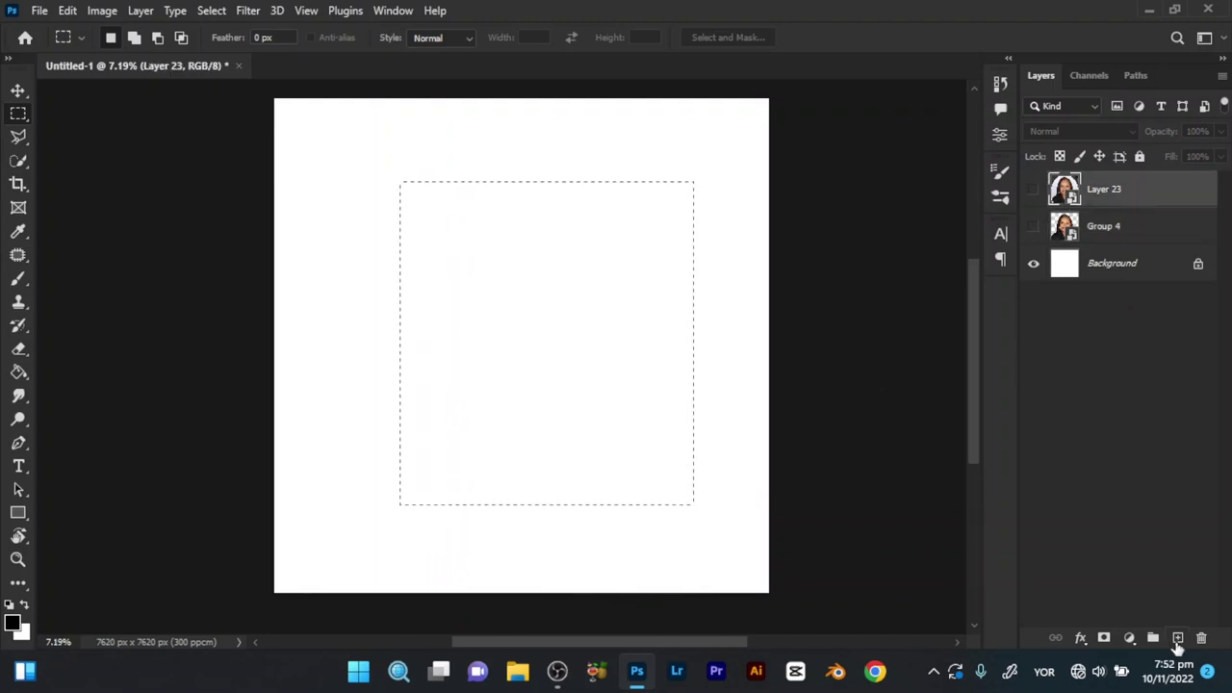
click(1177, 639)
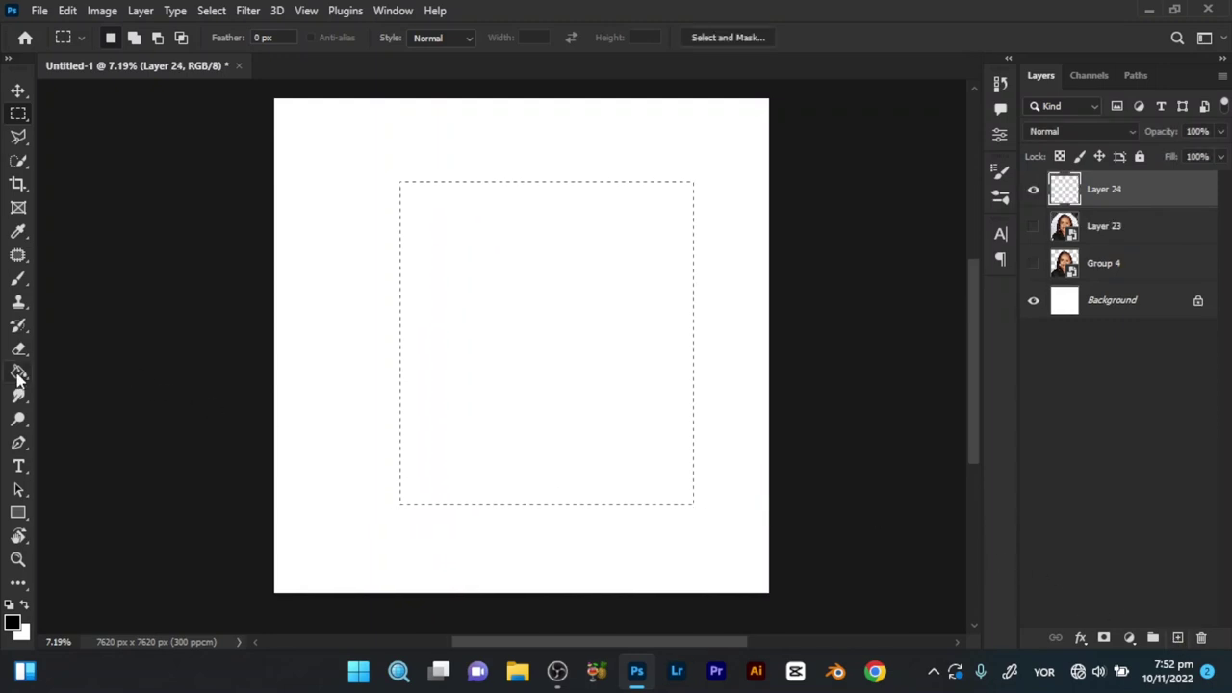
click(97, 389)
click(539, 364)
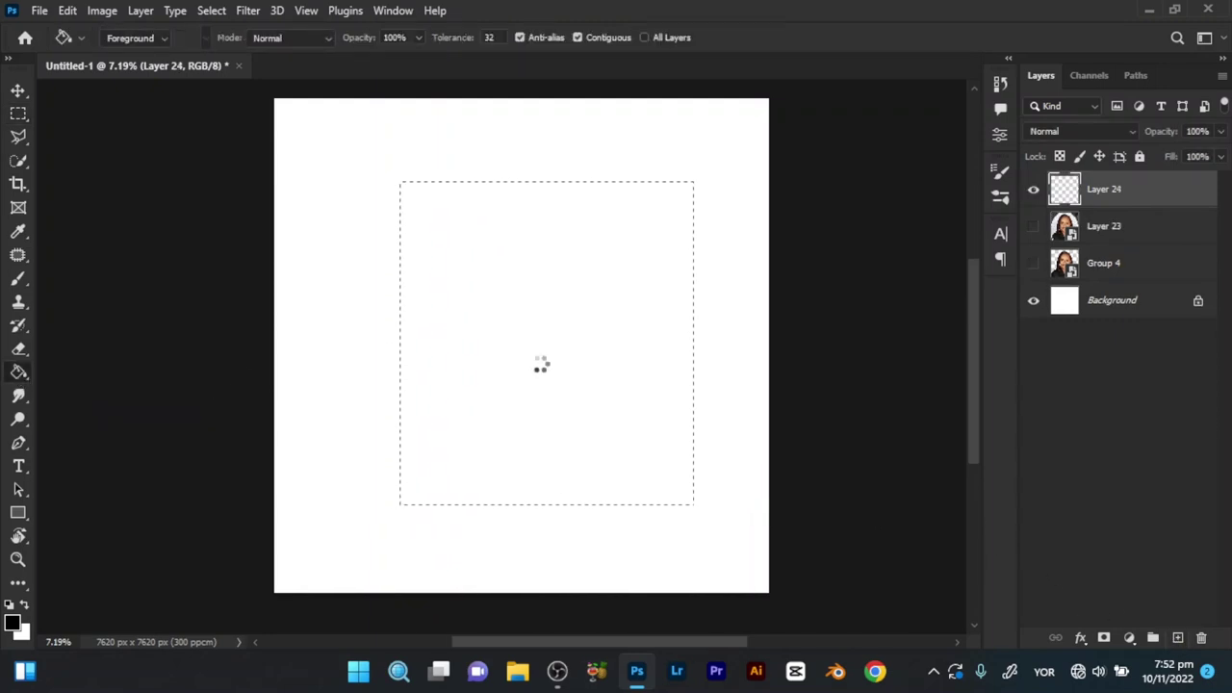
click(18, 89)
click(212, 11)
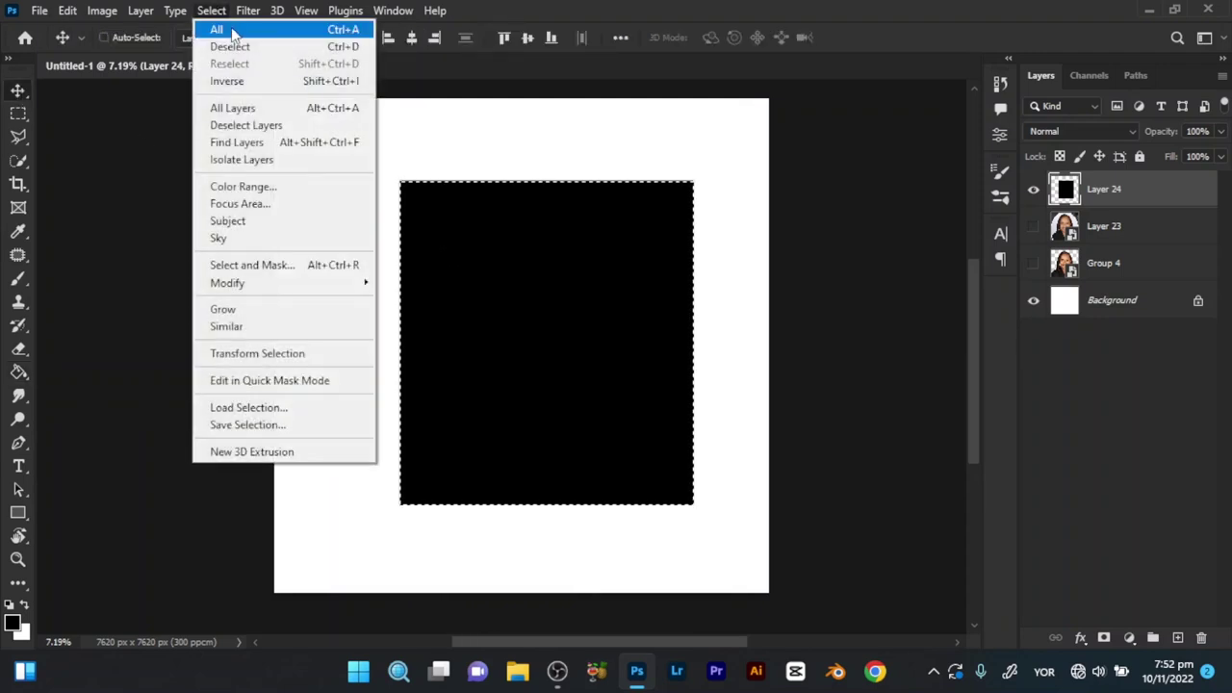
click(235, 48)
click(20, 114)
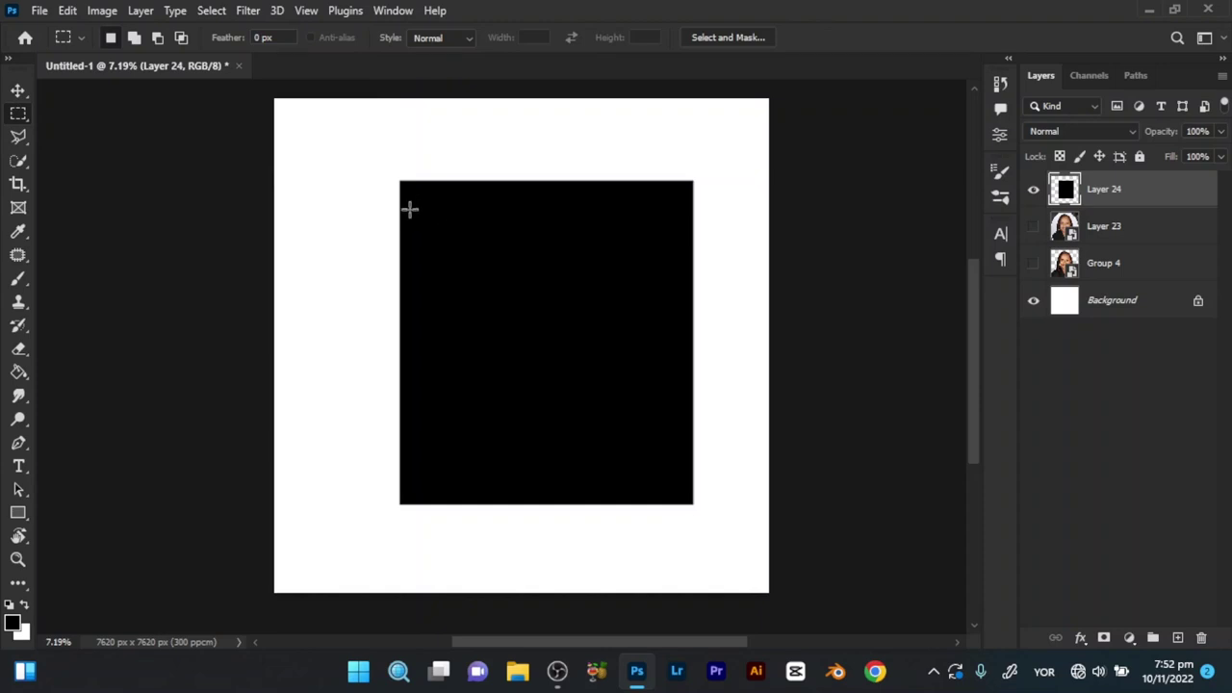
Step: Delete an inner window from the black rectangle, leaving a deeper bottom border, then deselect
drag(410, 210, 684, 441)
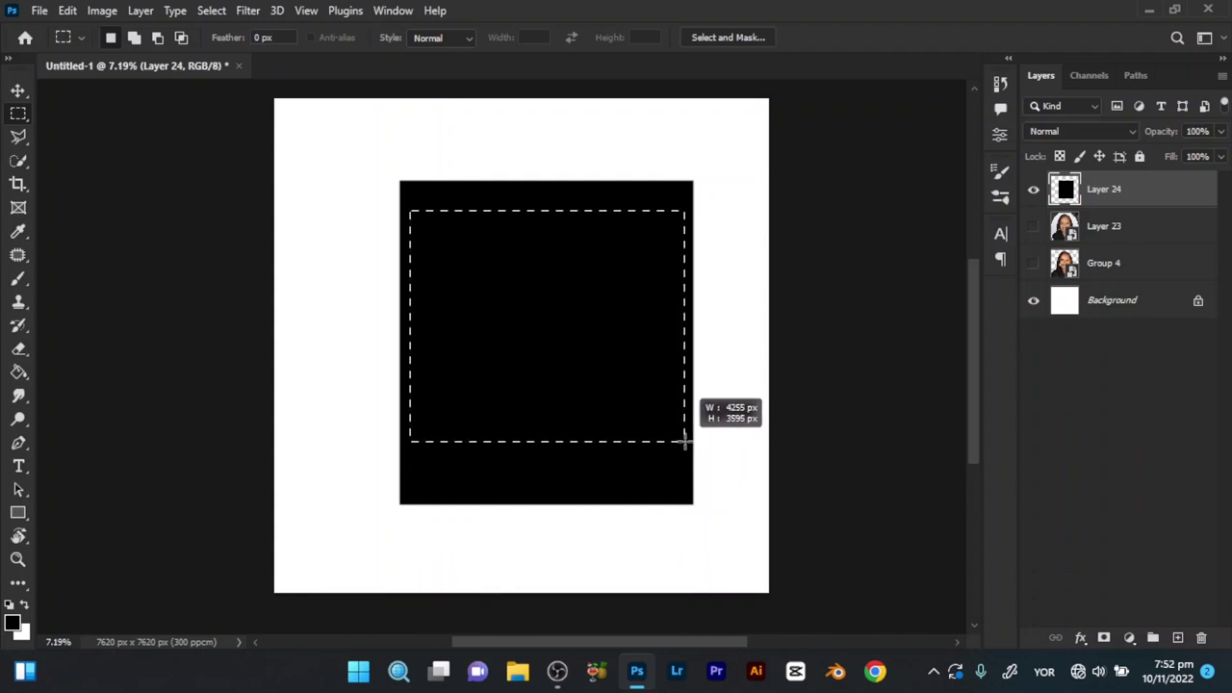
drag(685, 441, 688, 443)
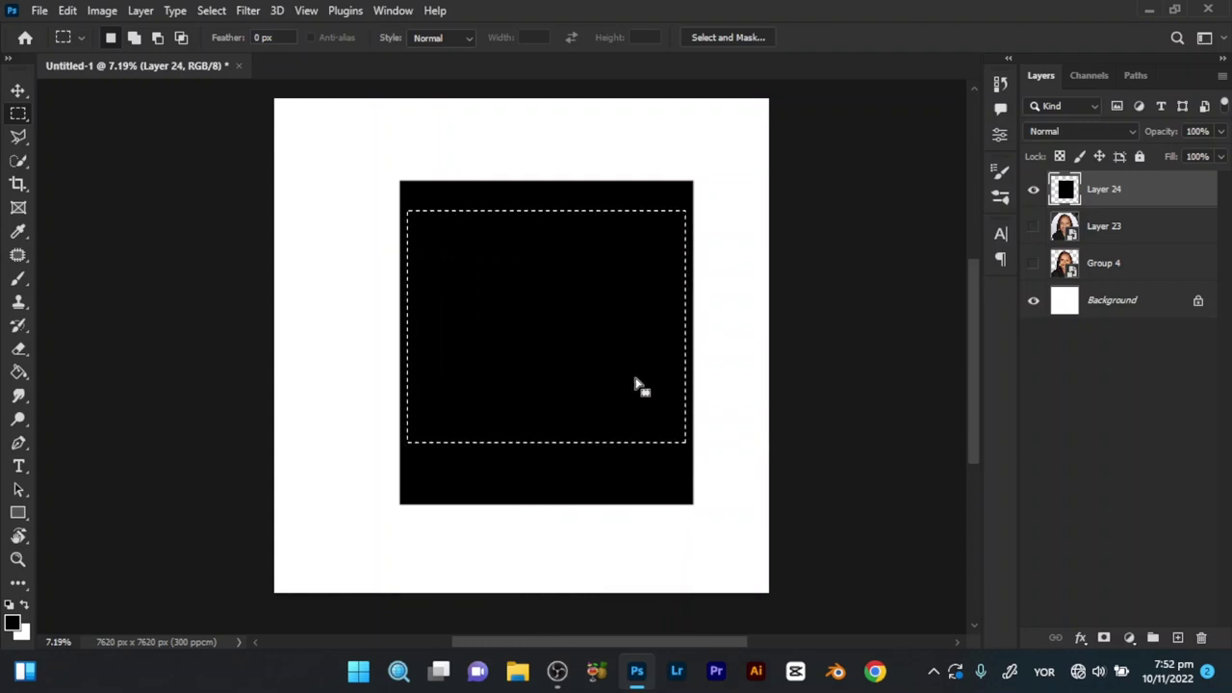
key(Delete)
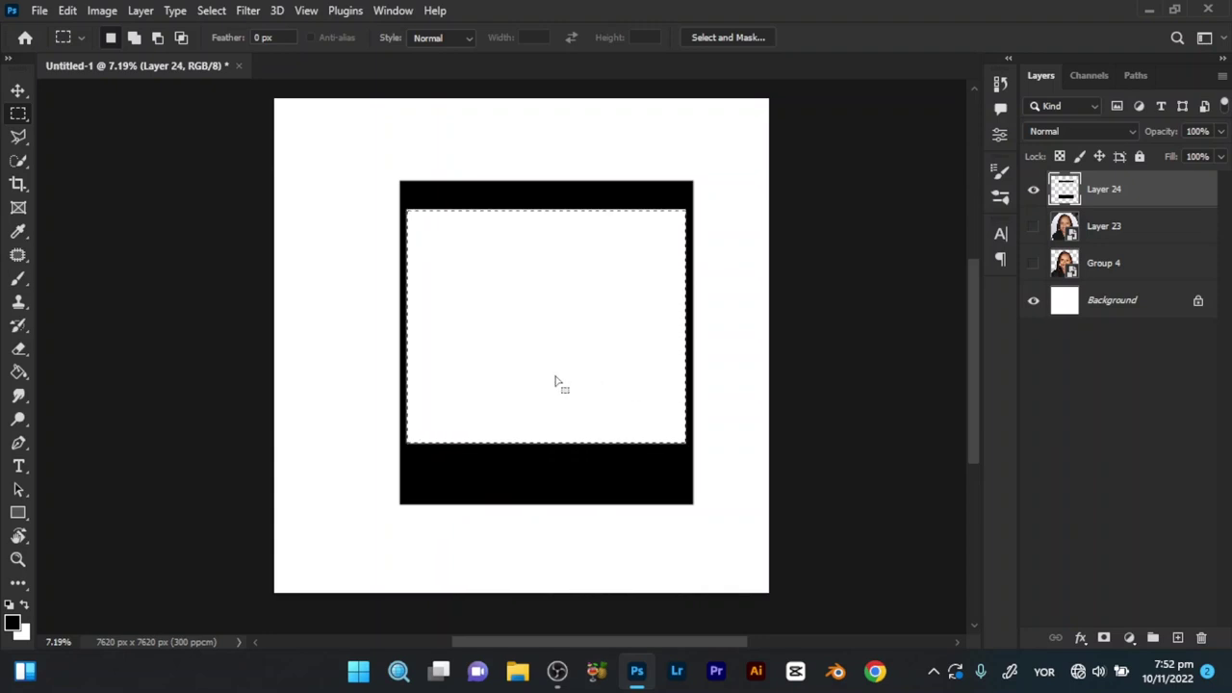
click(19, 92)
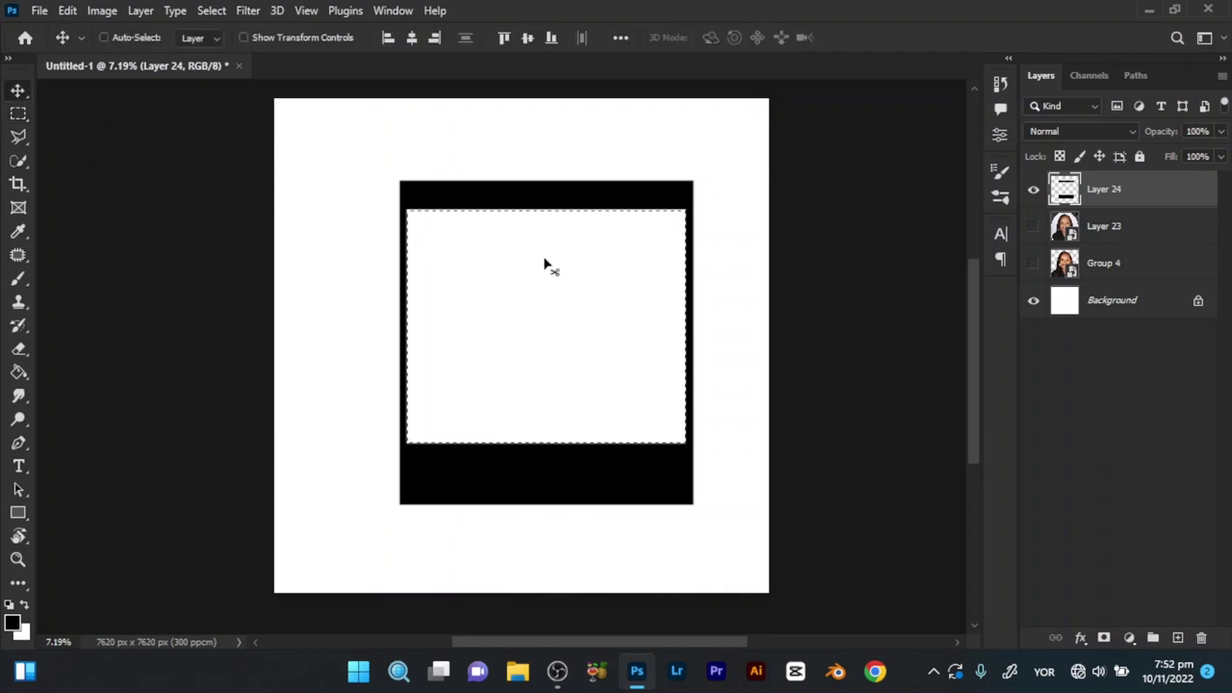
click(210, 10)
click(224, 46)
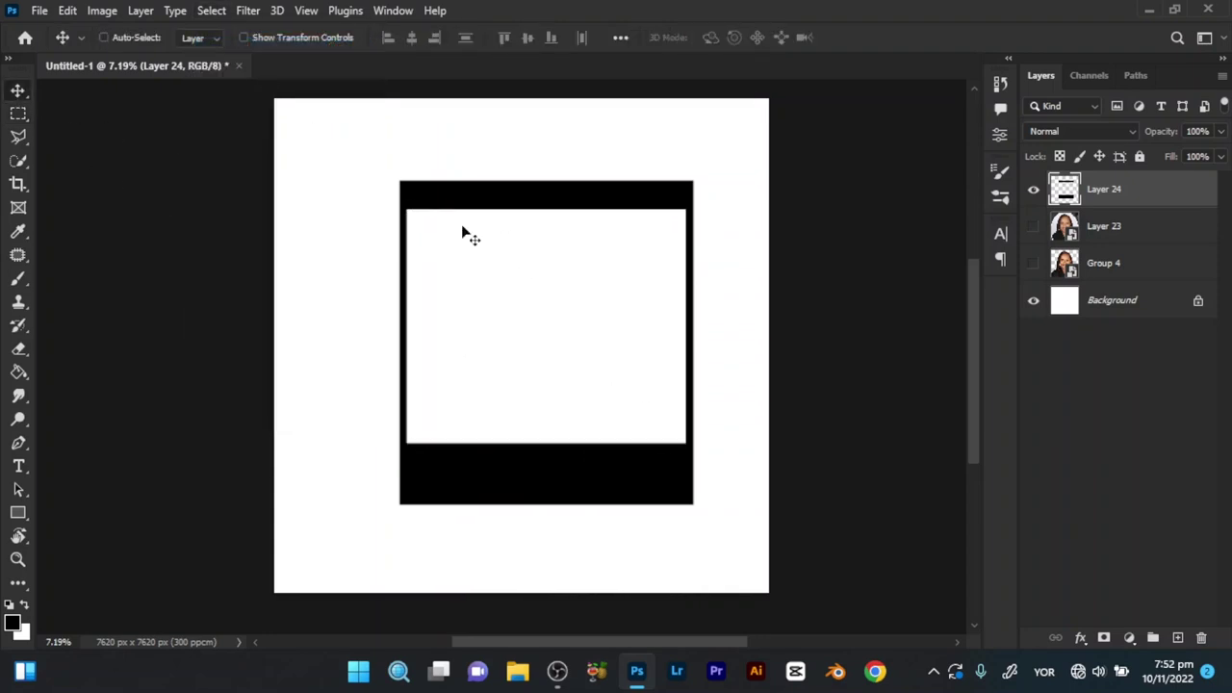
Step: Free Transform Layer 24's frame, dragging its bottom down to about 114% height
click(72, 11)
mouse_move(125, 420)
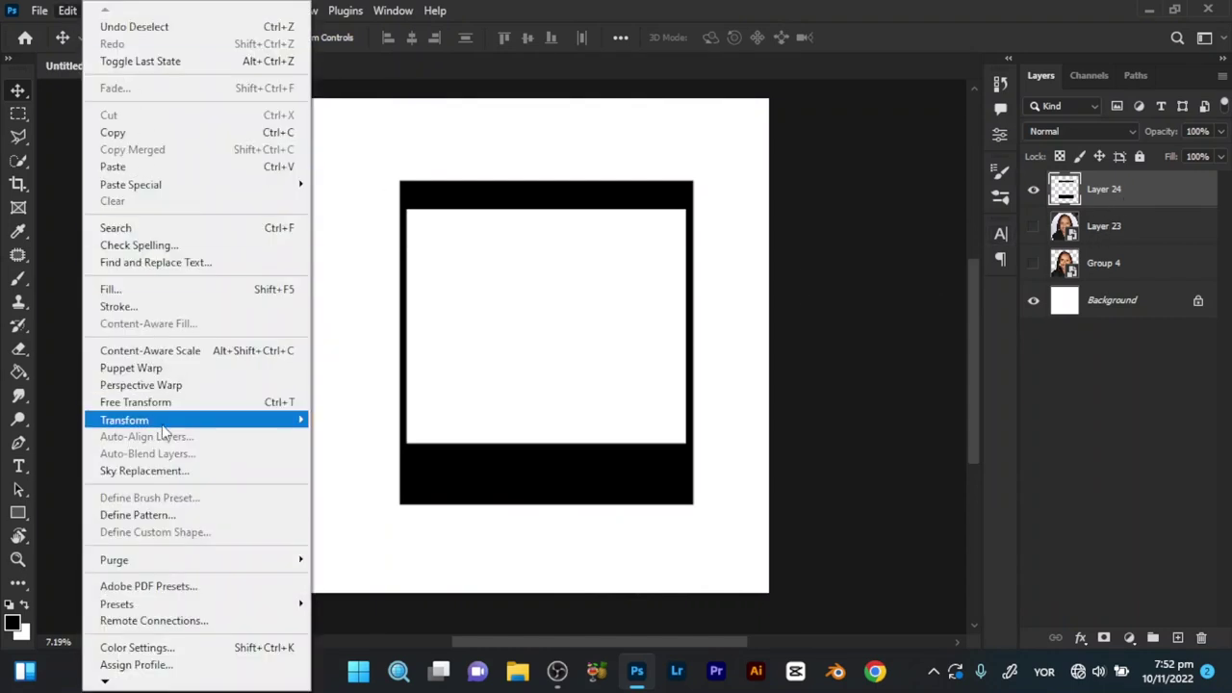
click(172, 404)
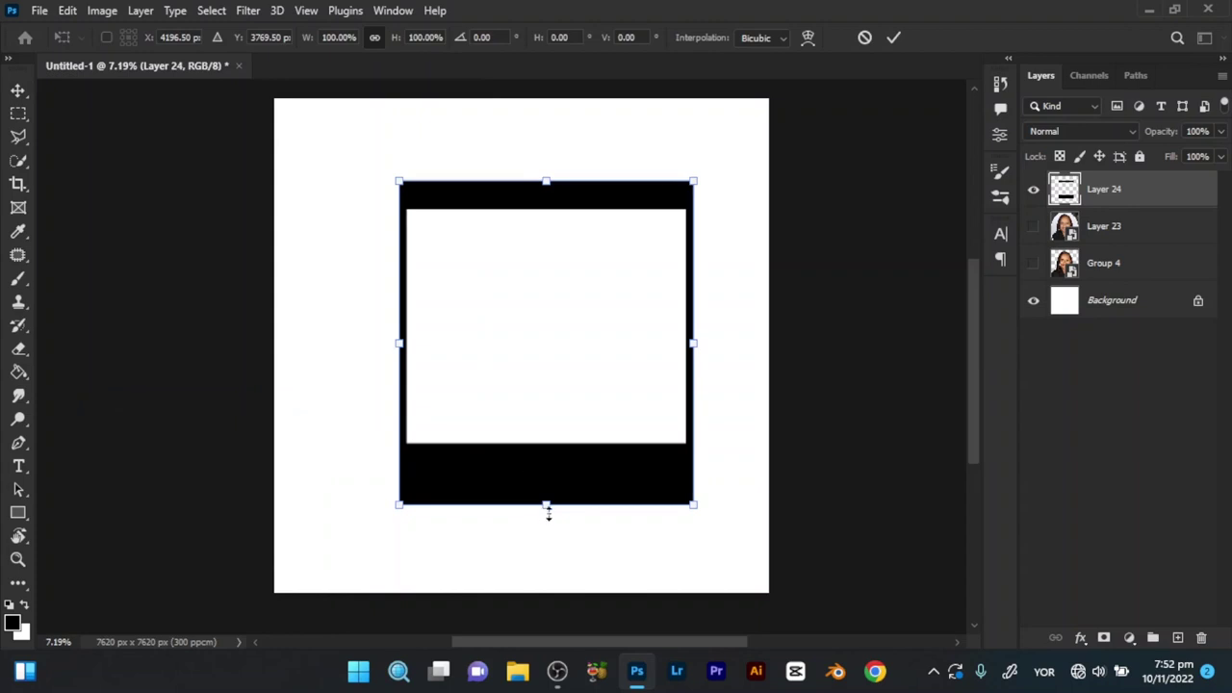
mouse_move(548, 533)
mouse_down()
mouse_move(546, 563)
mouse_move(546, 548)
mouse_up()
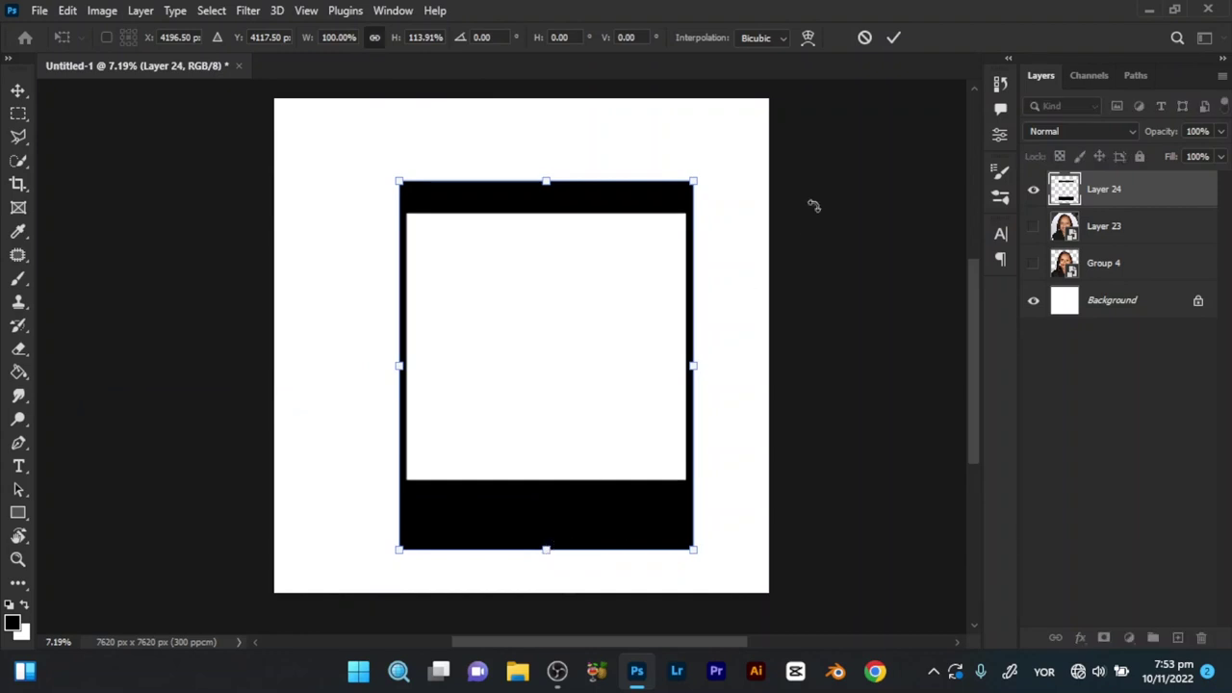
key(Return)
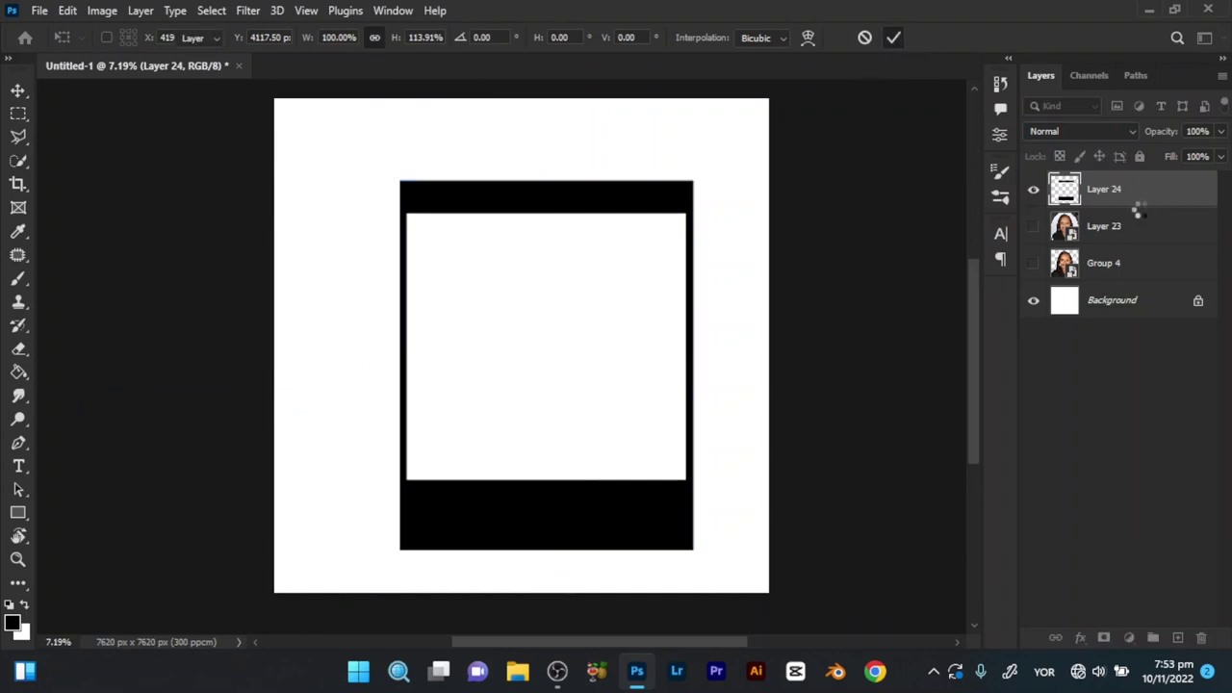
Step: Give Layer 24 a #f9f9f9 Color Overlay and convert it to a Smart Object
right_click(1145, 208)
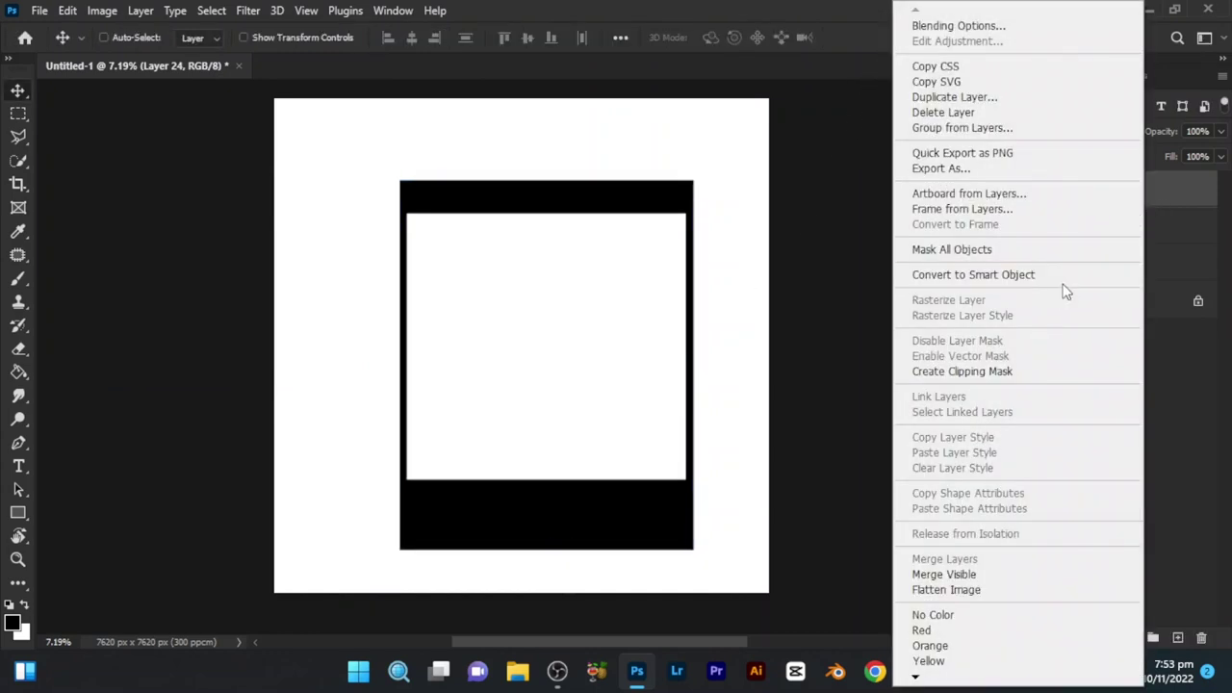
click(1018, 26)
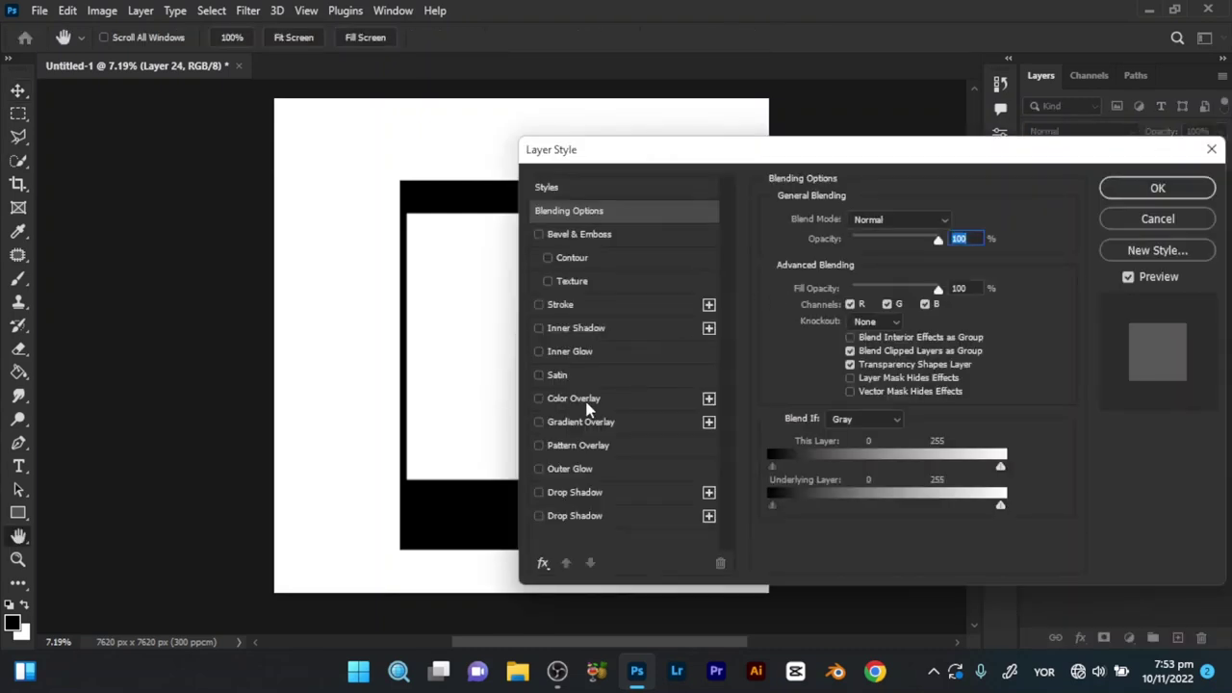
click(583, 400)
click(960, 228)
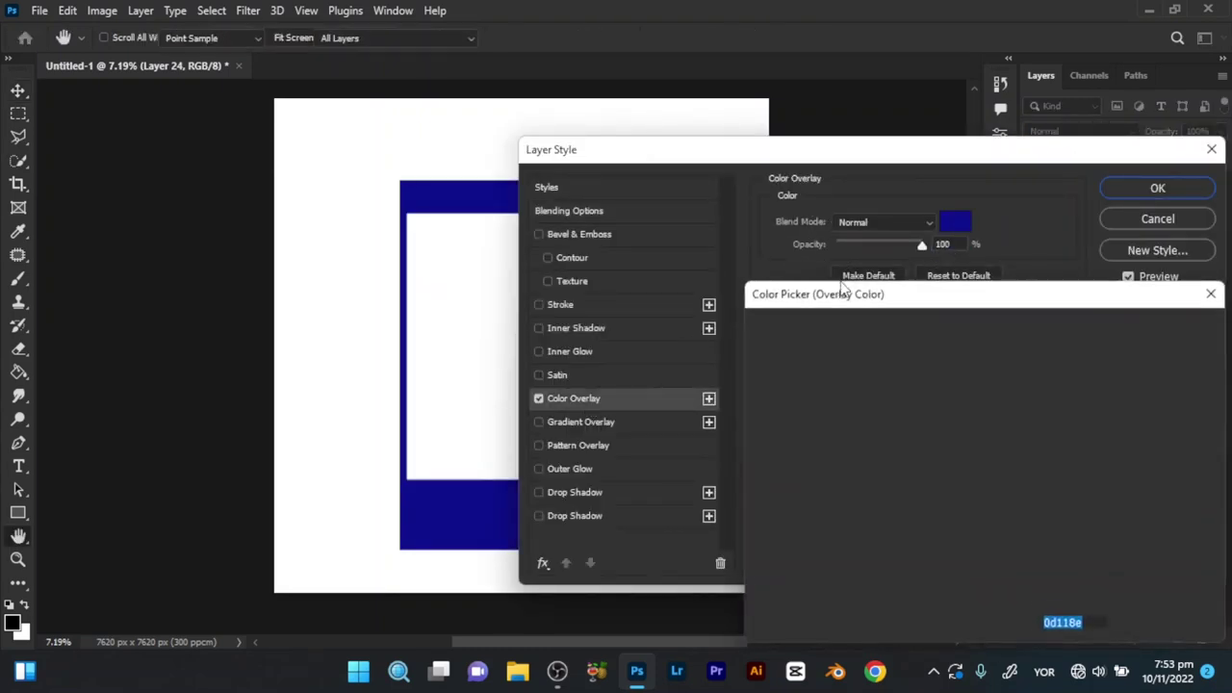
mouse_move(801, 387)
mouse_down()
mouse_move(761, 372)
mouse_move(746, 338)
mouse_up()
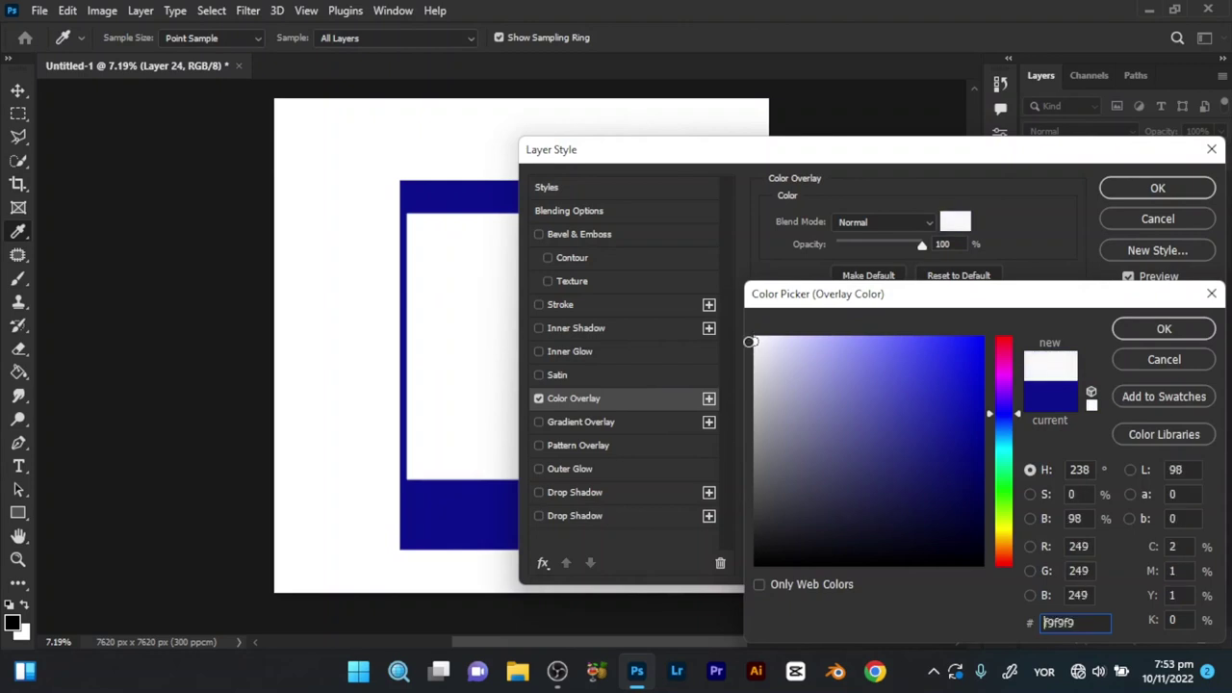
click(1148, 332)
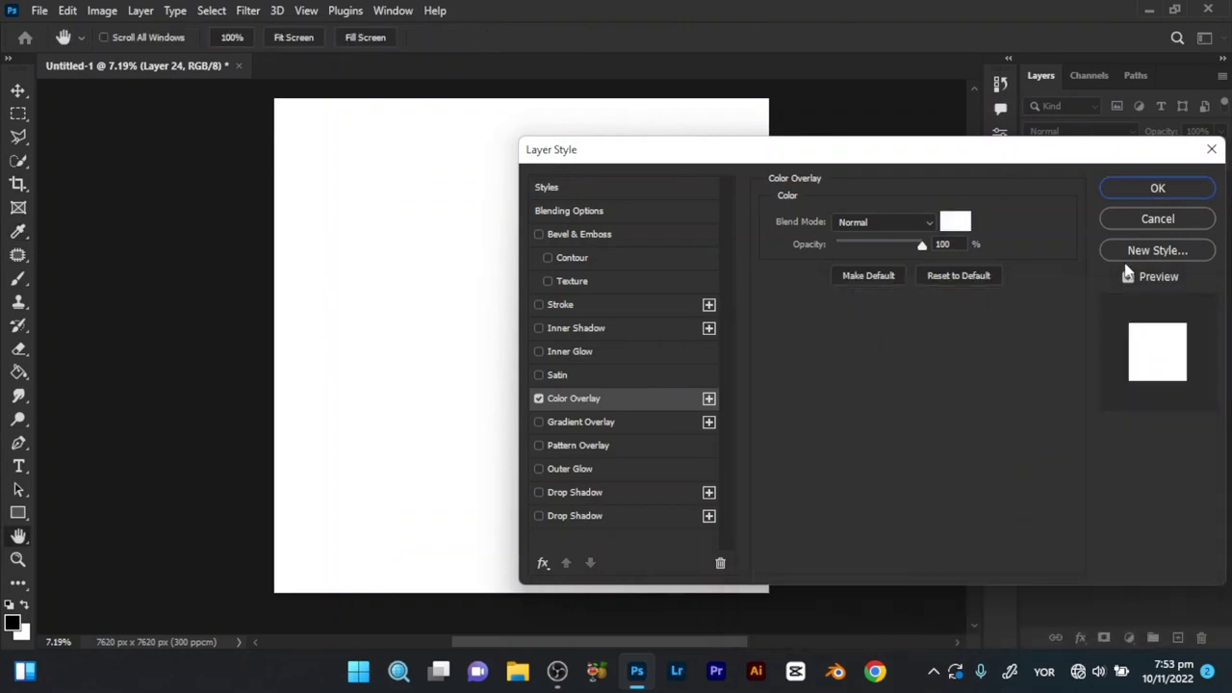
click(1128, 193)
right_click(1161, 195)
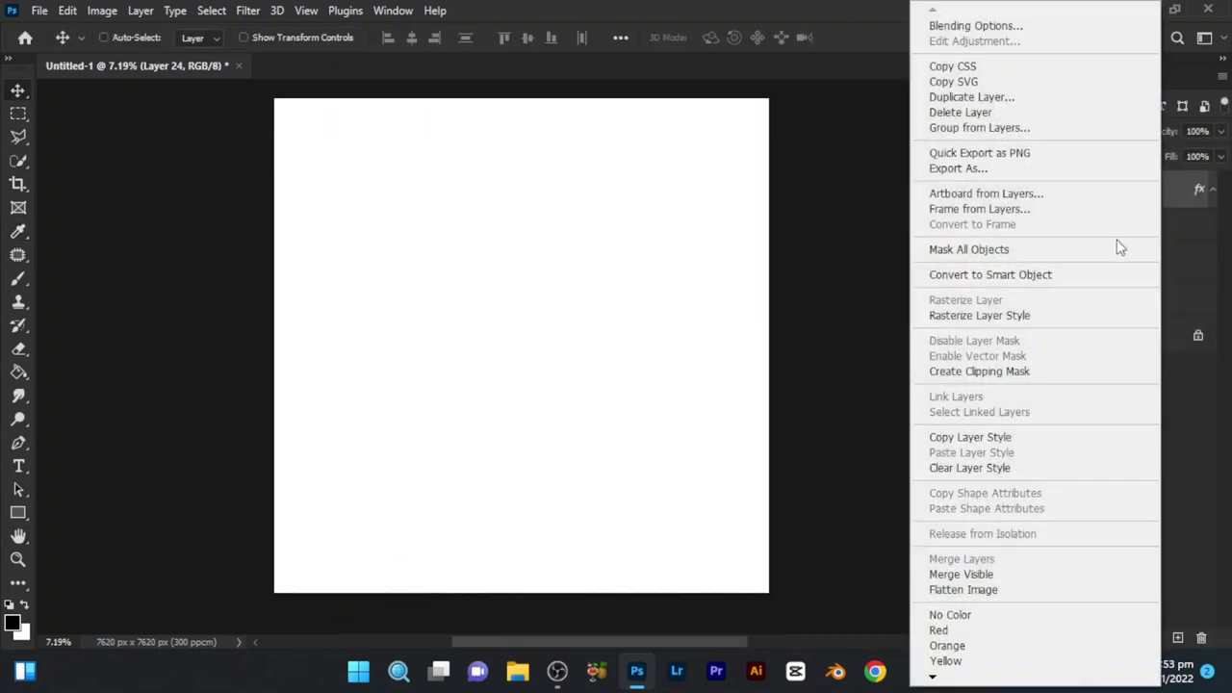
click(1058, 279)
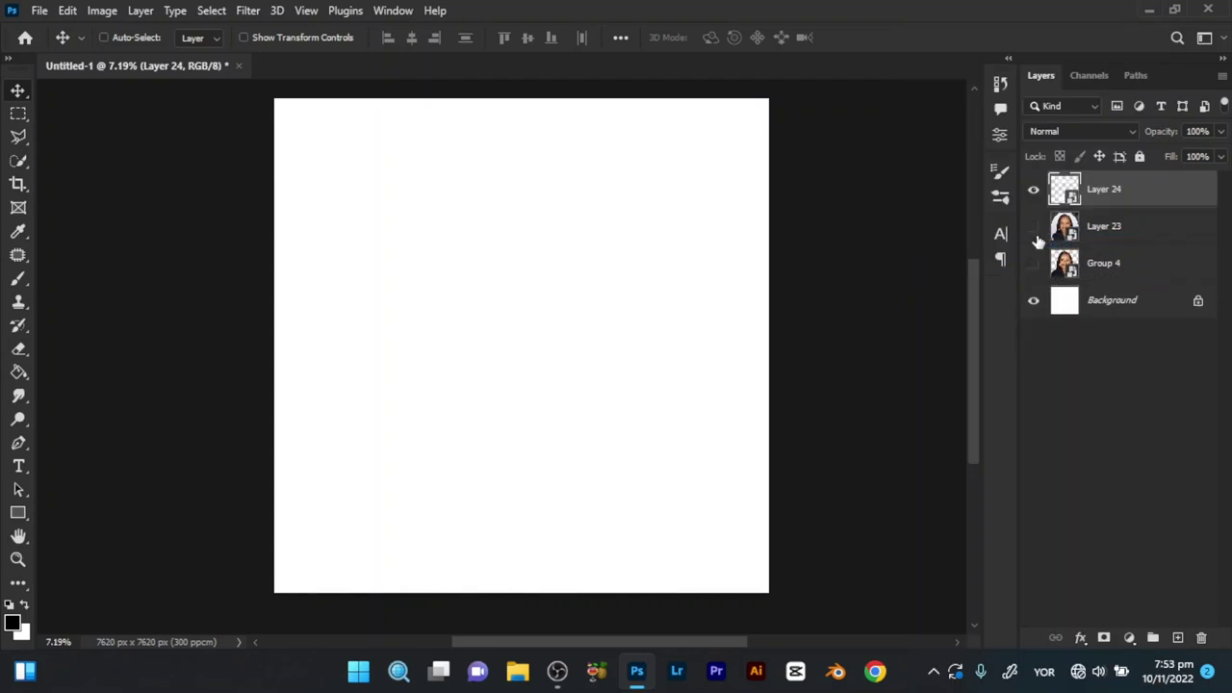
Step: Show the oval photo and roughly shrink and tilt the Polaroid frame onto the face
click(1034, 227)
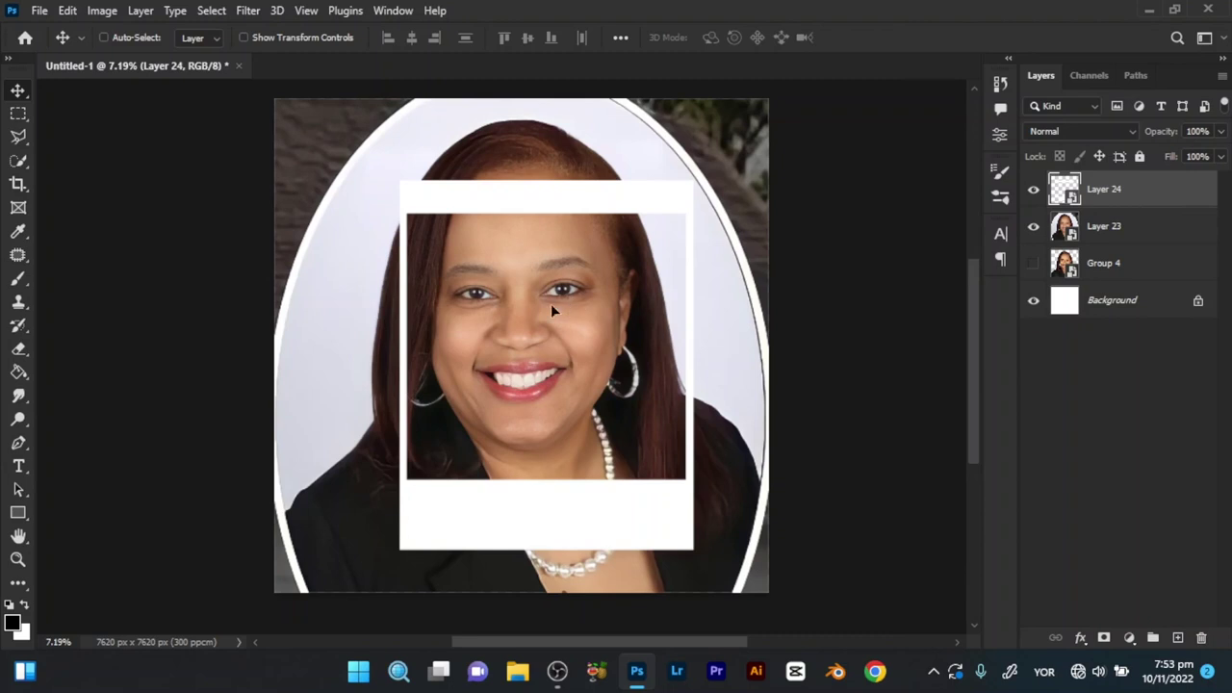
drag(520, 309, 452, 313)
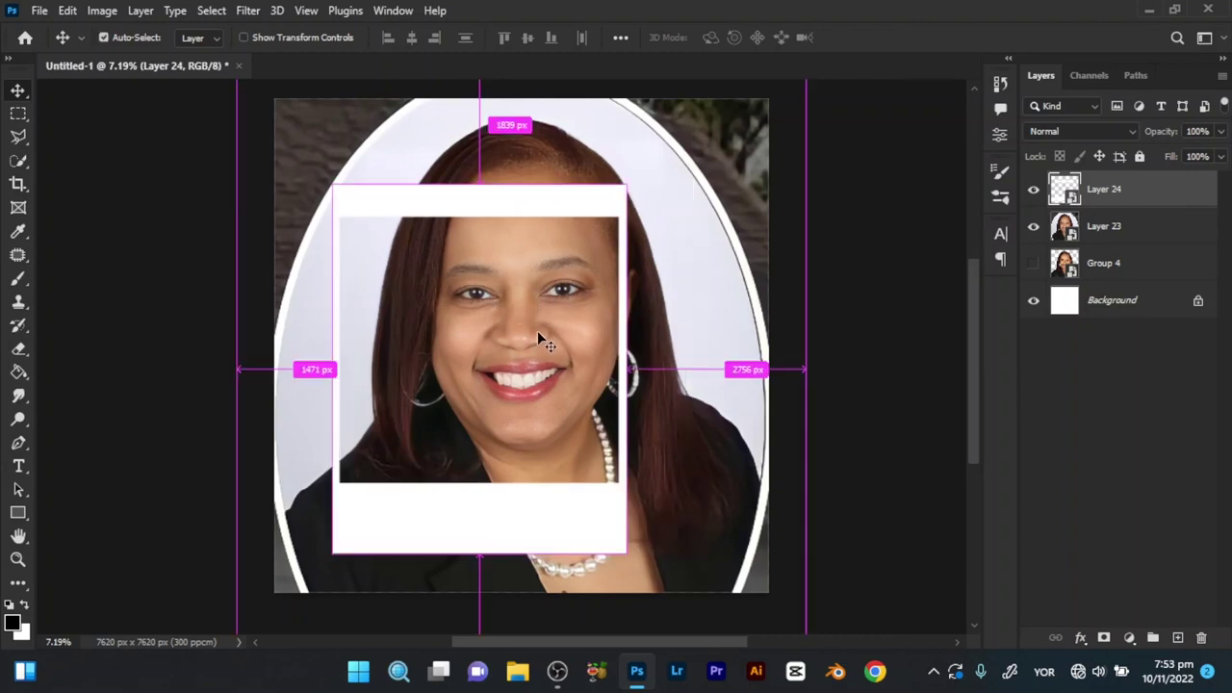
key(ctrl+t)
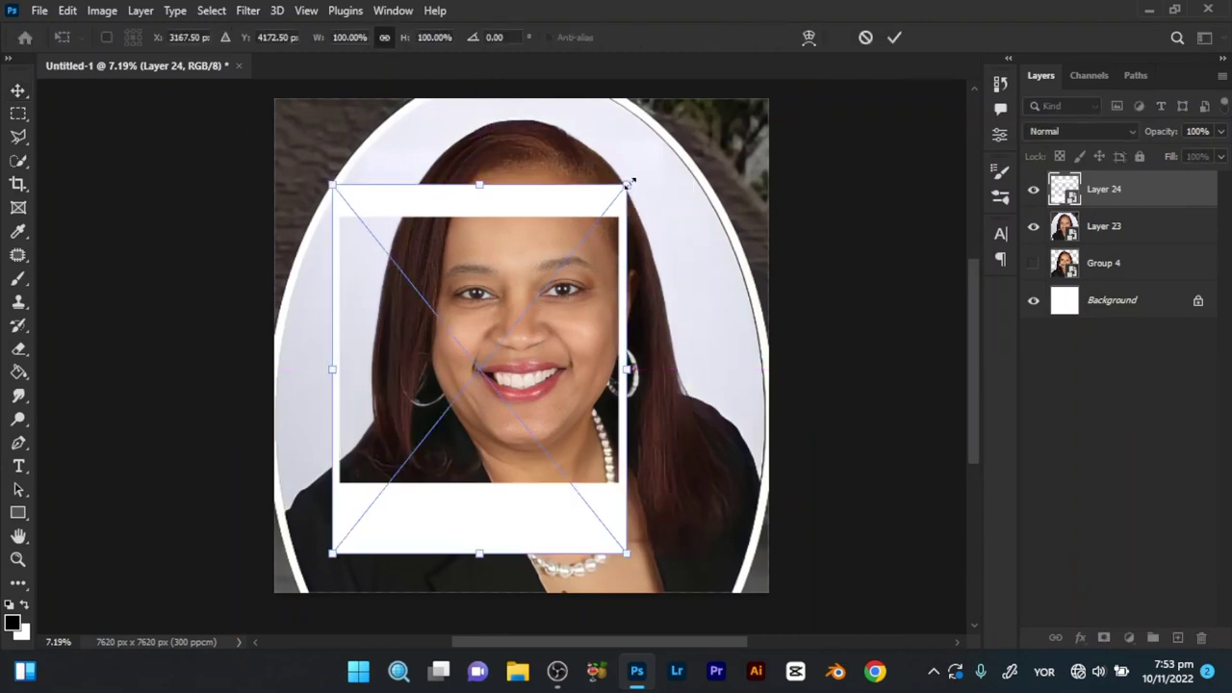
mouse_move(631, 181)
mouse_down()
mouse_move(462, 388)
mouse_move(563, 402)
mouse_move(577, 425)
mouse_up()
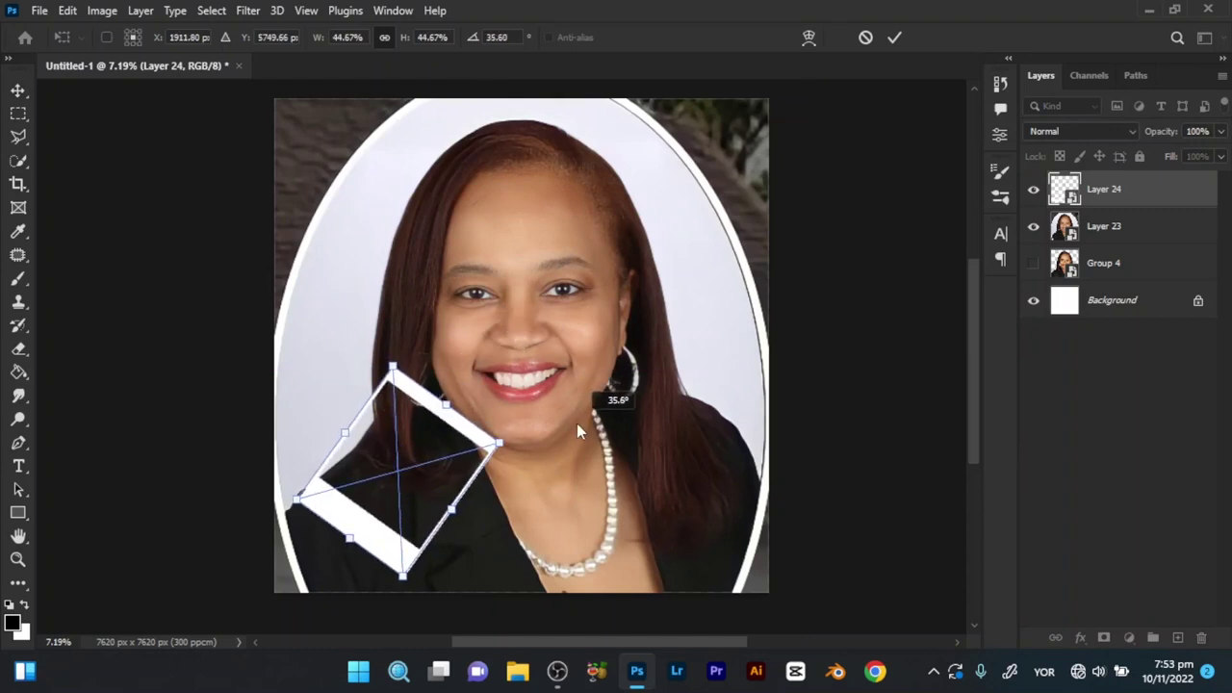
drag(393, 485, 463, 275)
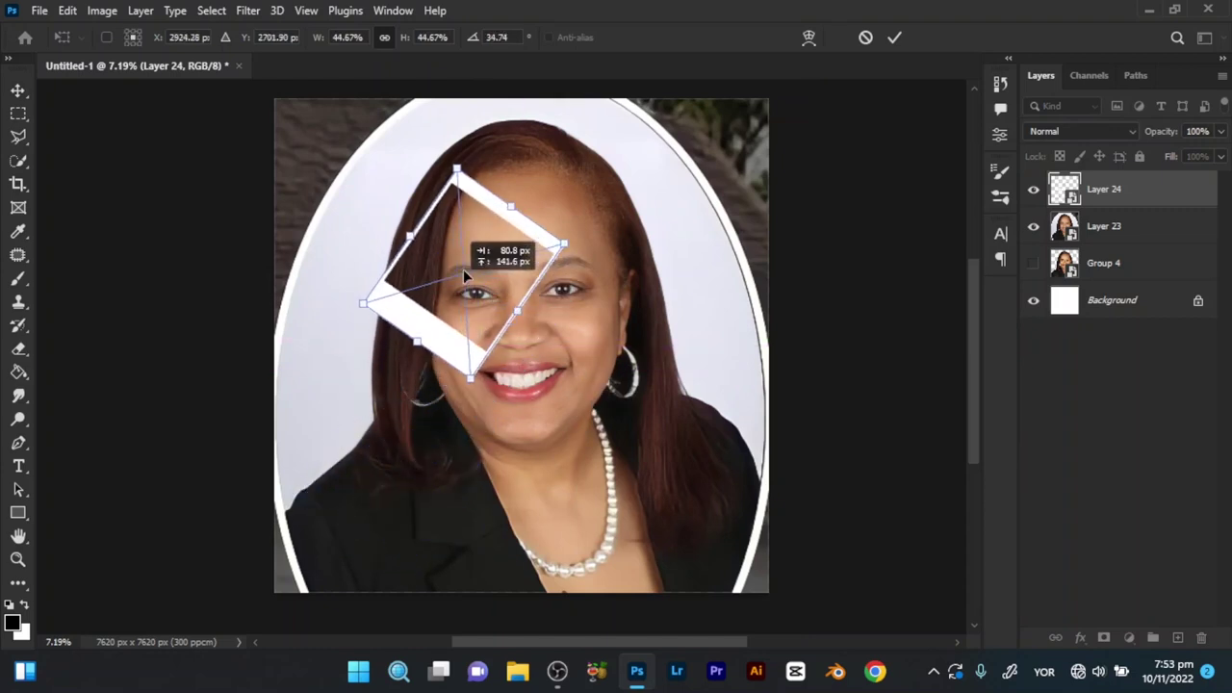
Step: Refine the frame to 40.92% scale, 73.82° rotation centred over the left eye
mouse_move(416, 341)
mouse_down()
mouse_move(405, 348)
mouse_move(464, 356)
mouse_up()
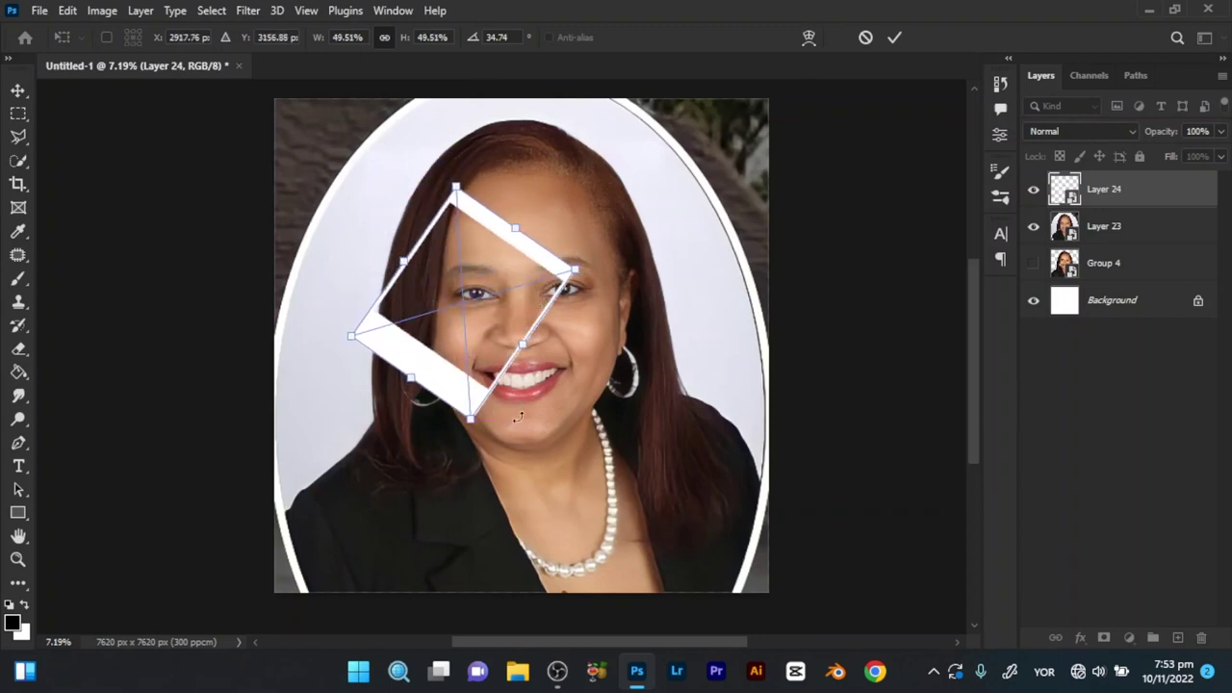
drag(518, 416, 492, 424)
drag(445, 375, 453, 356)
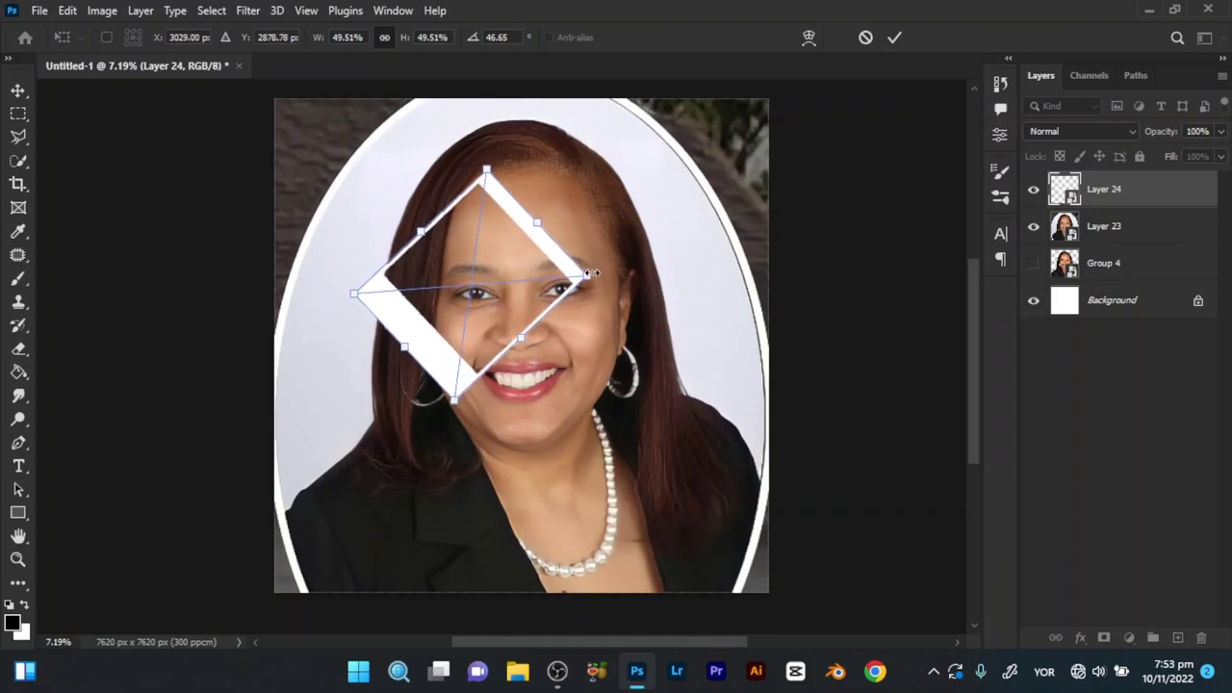
drag(591, 274, 547, 279)
drag(475, 292, 484, 301)
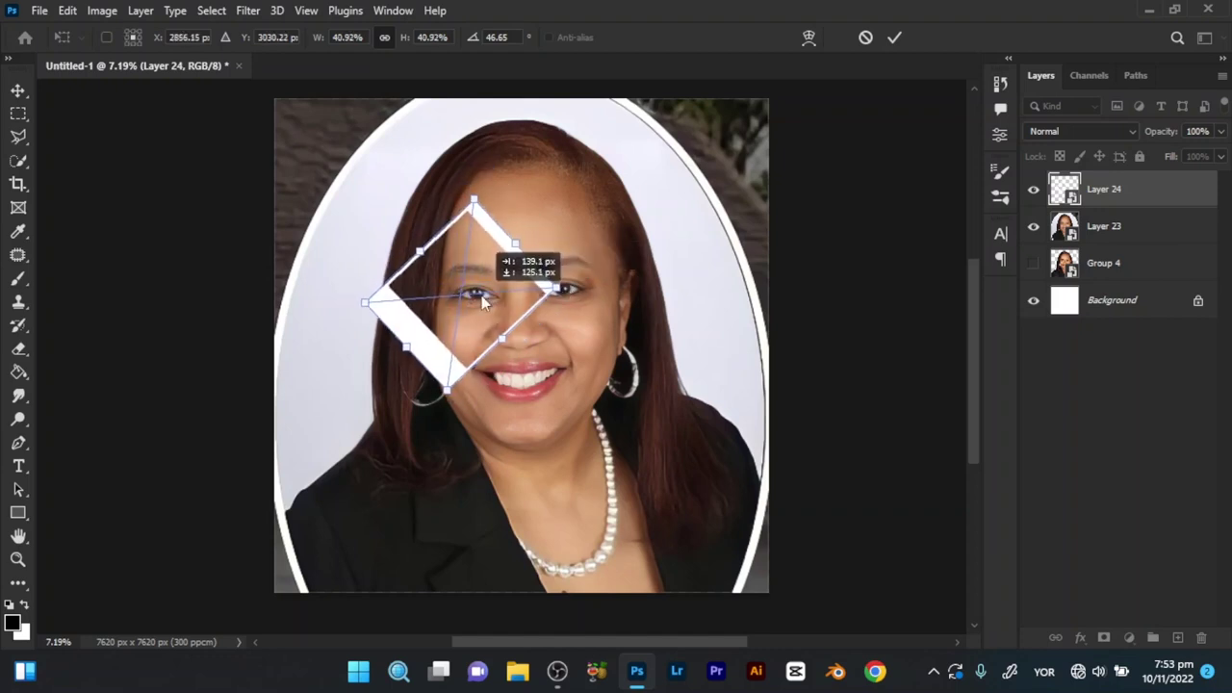
drag(640, 264, 640, 241)
drag(473, 300, 481, 303)
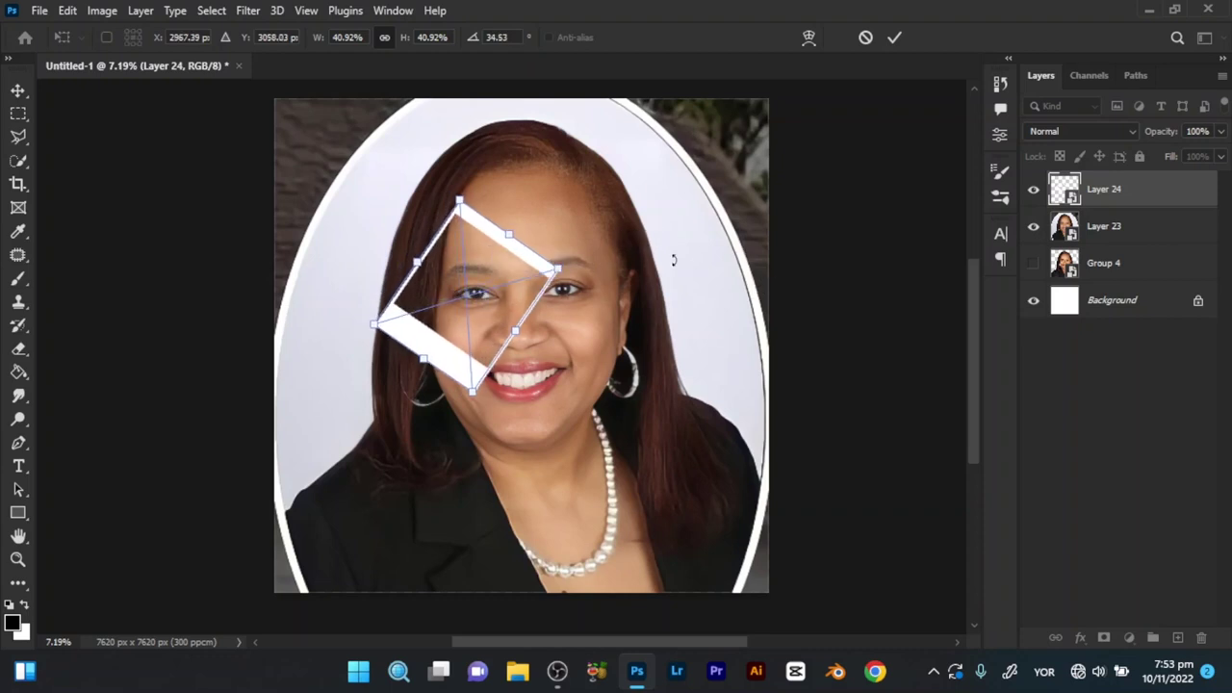
mouse_move(674, 260)
mouse_down()
mouse_move(623, 252)
mouse_move(649, 332)
mouse_up()
drag(476, 303, 470, 300)
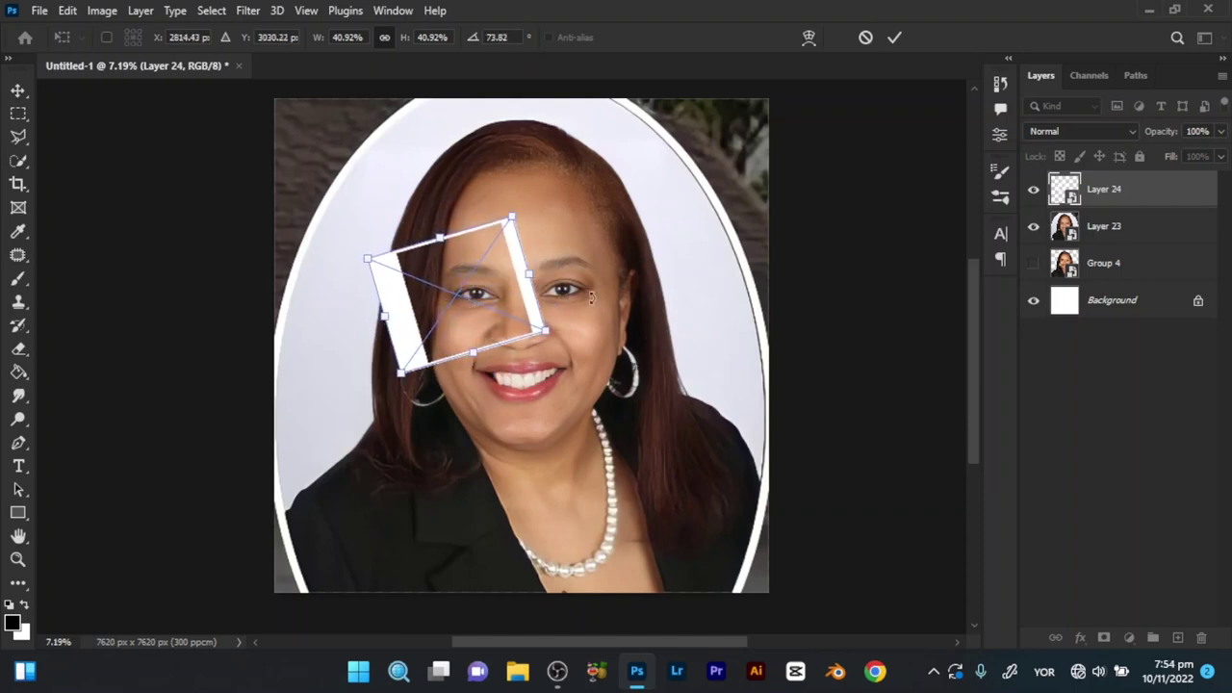
click(895, 37)
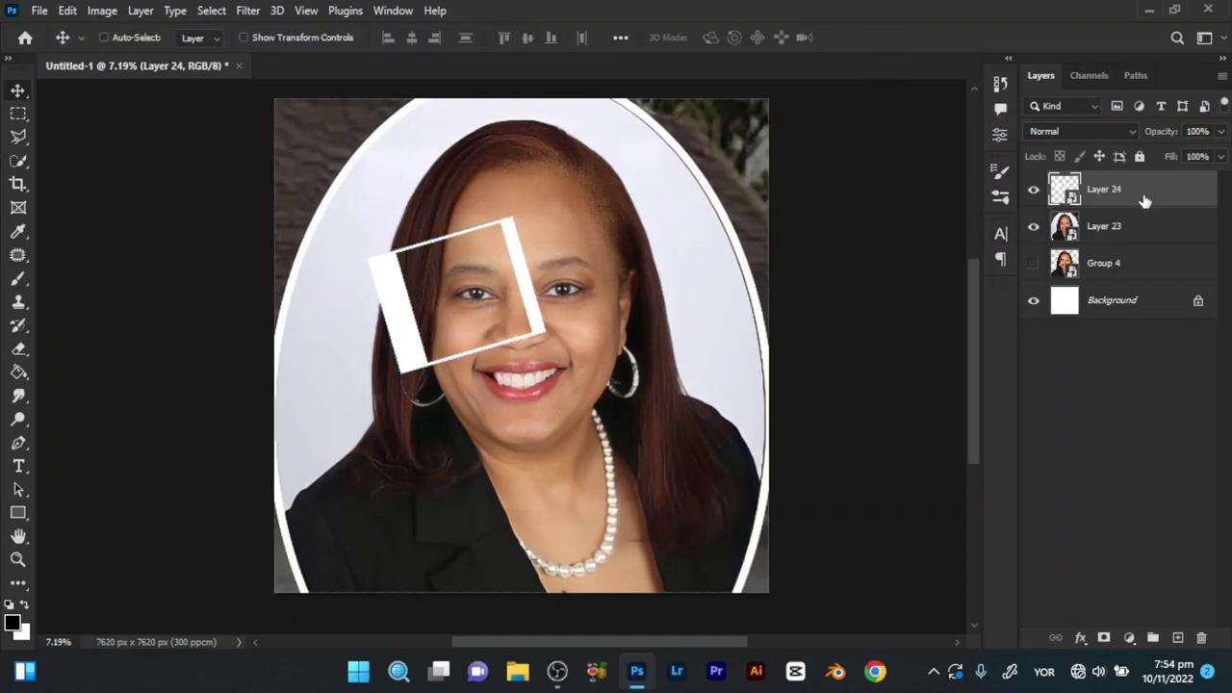
Step: Duplicate the frame layer and rotate the copy the opposite way around the mouth
drag(1145, 199, 1178, 637)
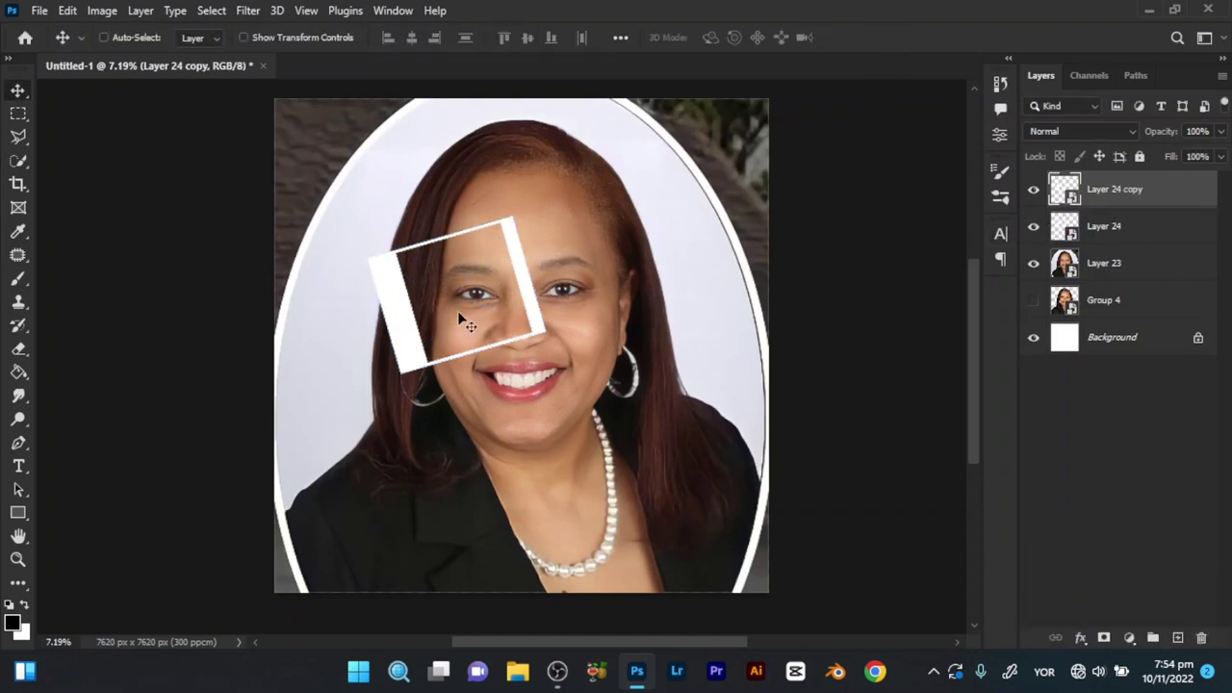
drag(466, 324, 618, 503)
key(ctrl+t)
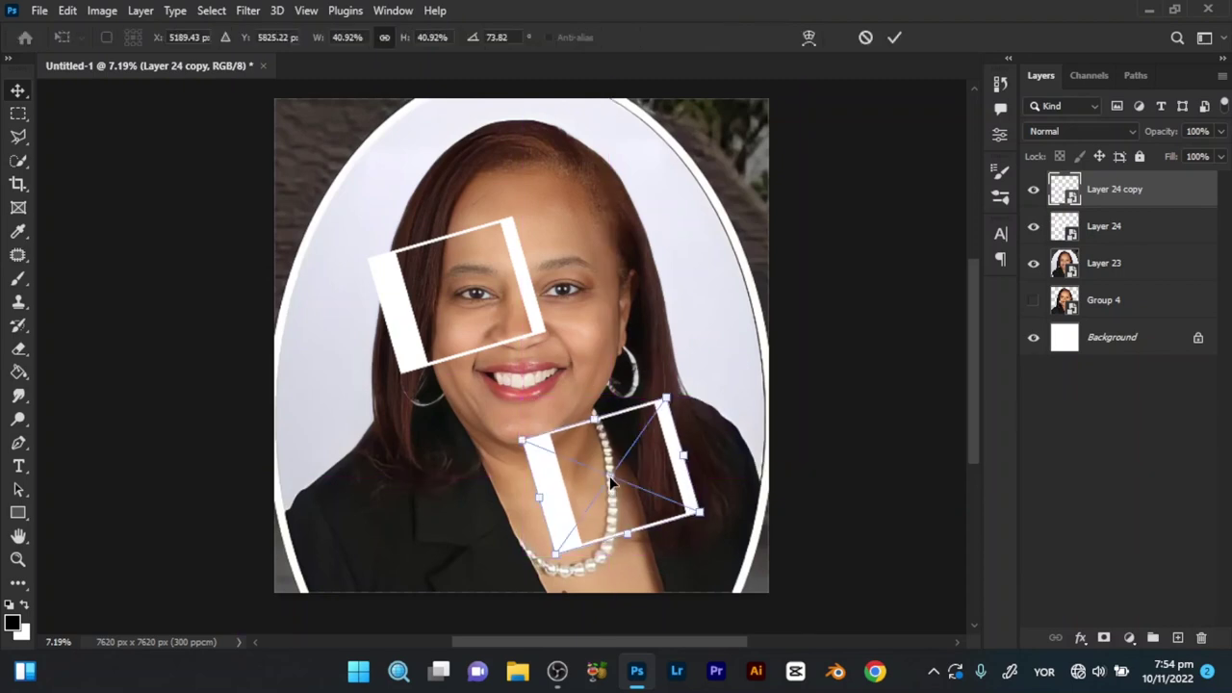
drag(721, 430, 544, 332)
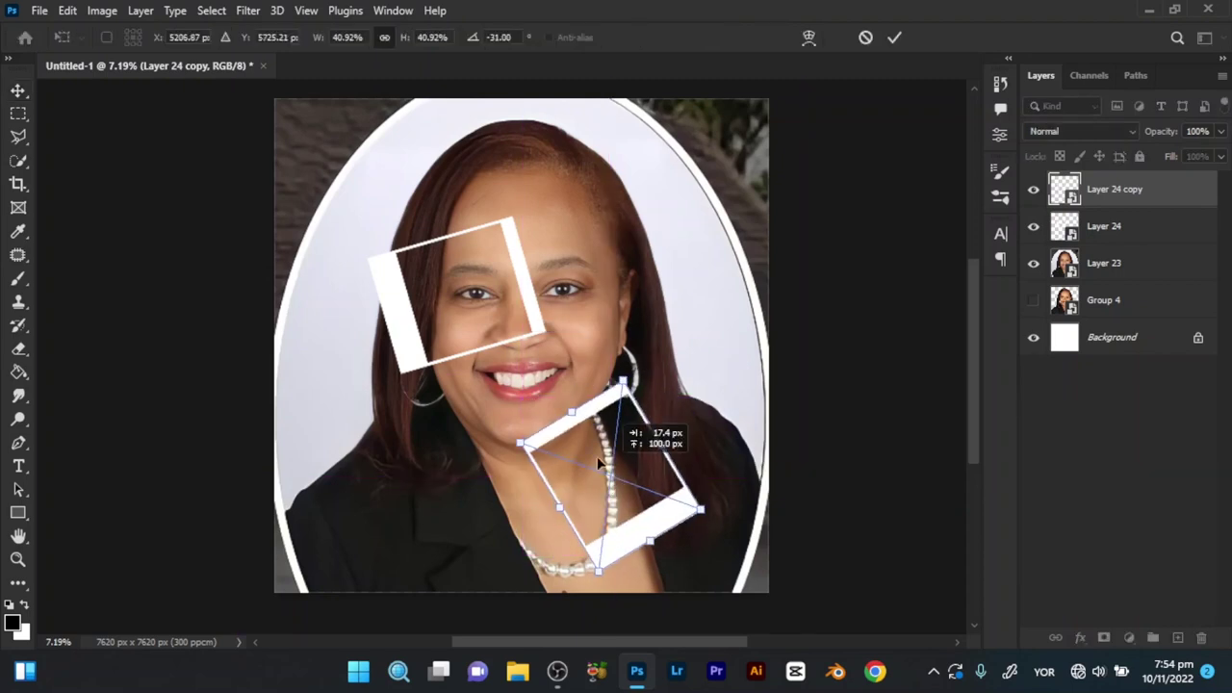
drag(599, 464, 563, 438)
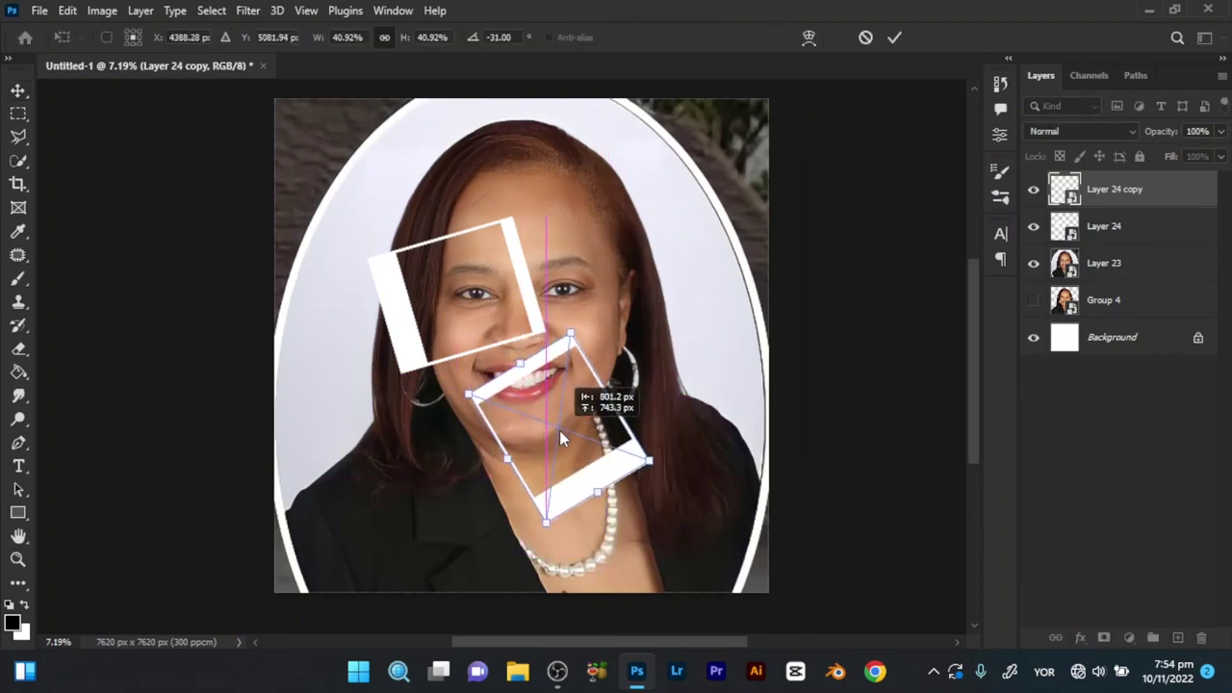
mouse_move(563, 439)
mouse_down()
mouse_move(546, 436)
mouse_move(557, 436)
mouse_up()
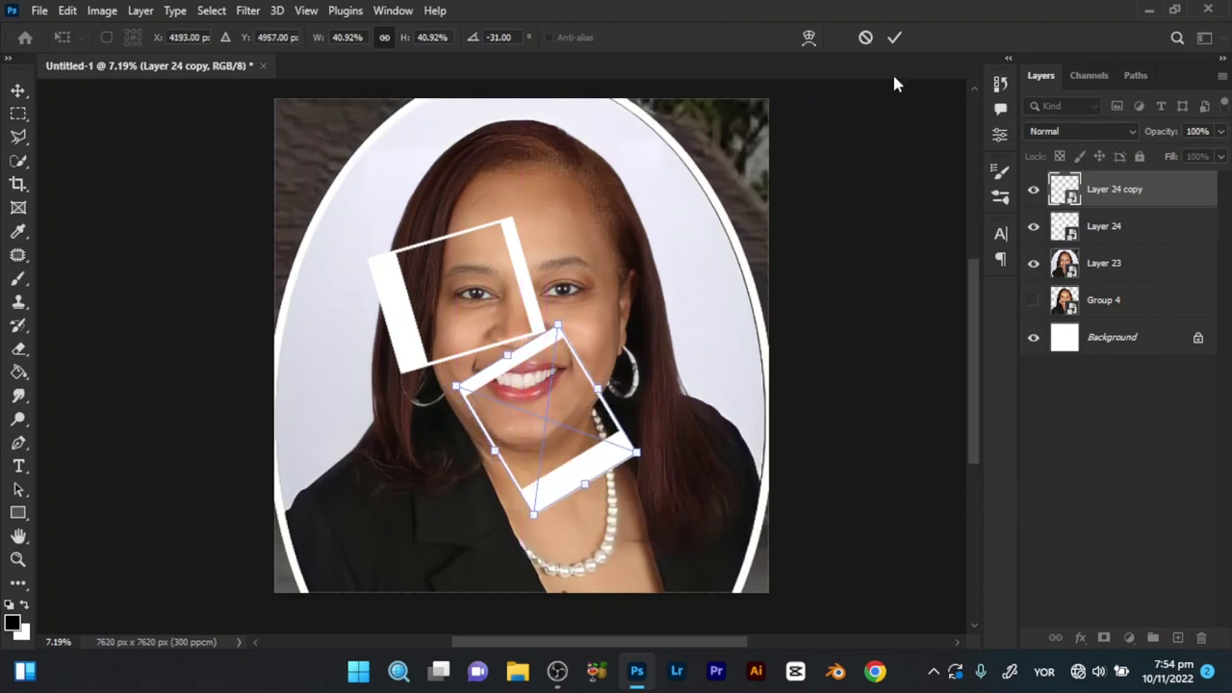
click(893, 39)
Step: Move the eye frame slightly up and nudge the mouth frame left
click(1122, 227)
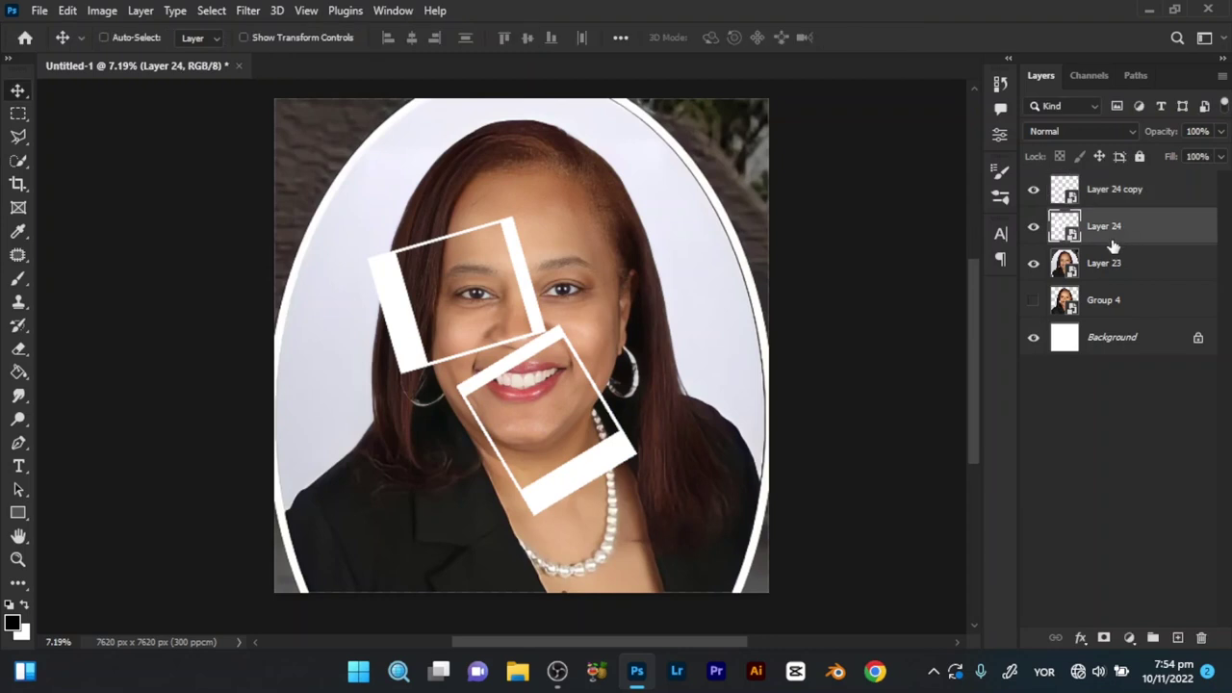
drag(656, 355, 649, 341)
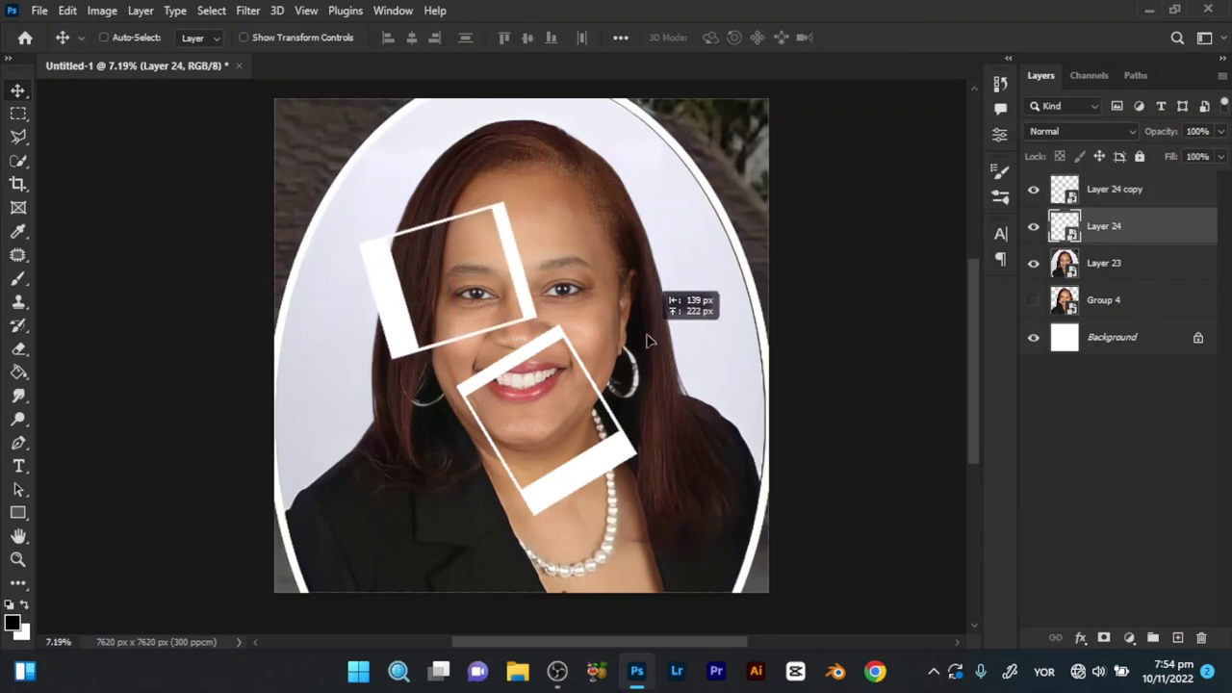
click(1124, 200)
drag(811, 452, 800, 457)
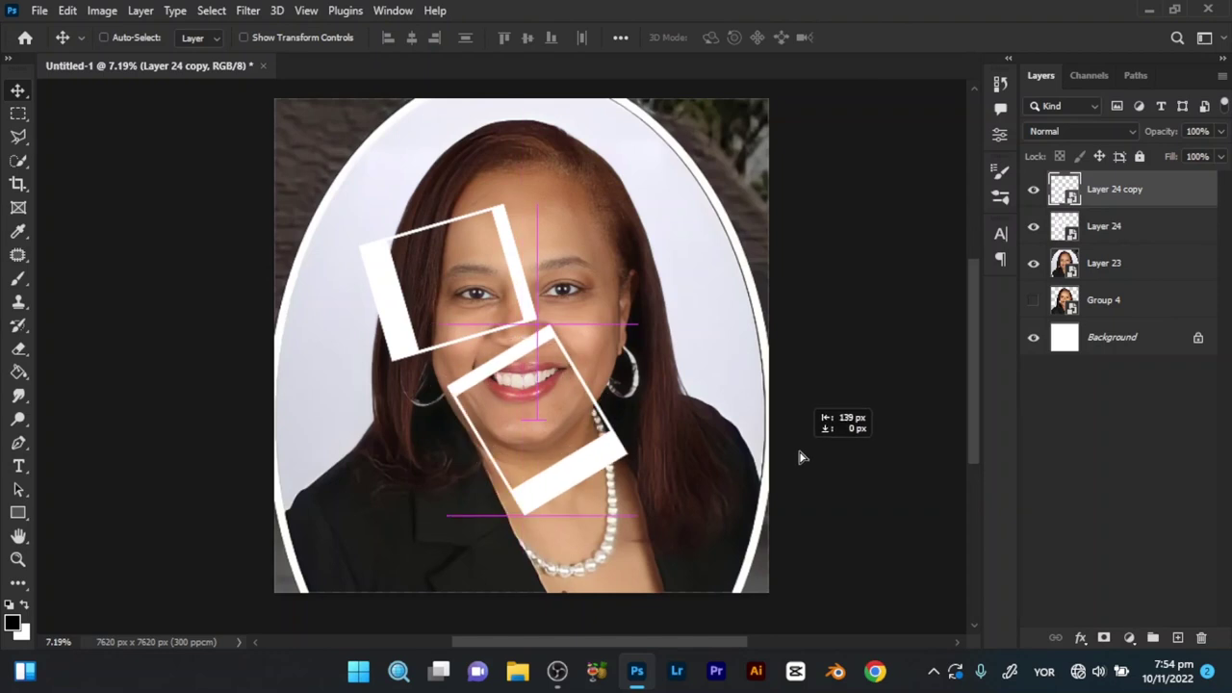
Step: Re-rotate and shrink the mouth frame to 34.31% at -28.10° around the smile
key(ctrl+t)
drag(681, 409, 689, 437)
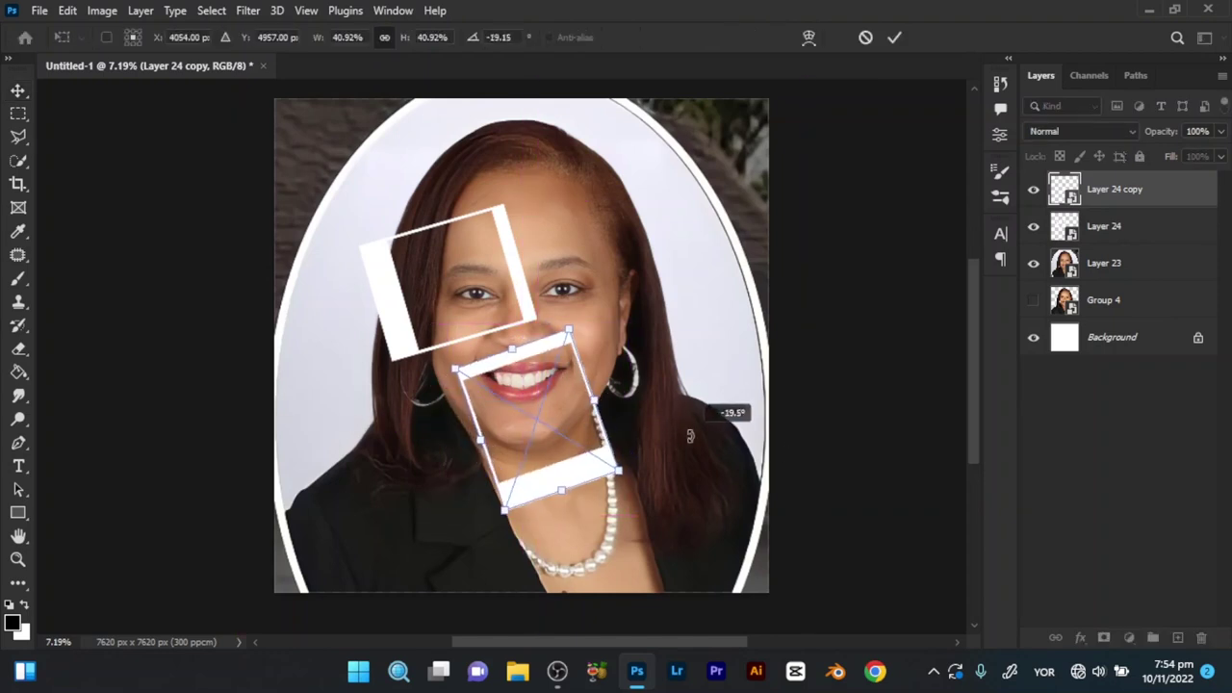
mouse_move(602, 462)
mouse_down()
mouse_move(594, 452)
mouse_move(676, 423)
mouse_up()
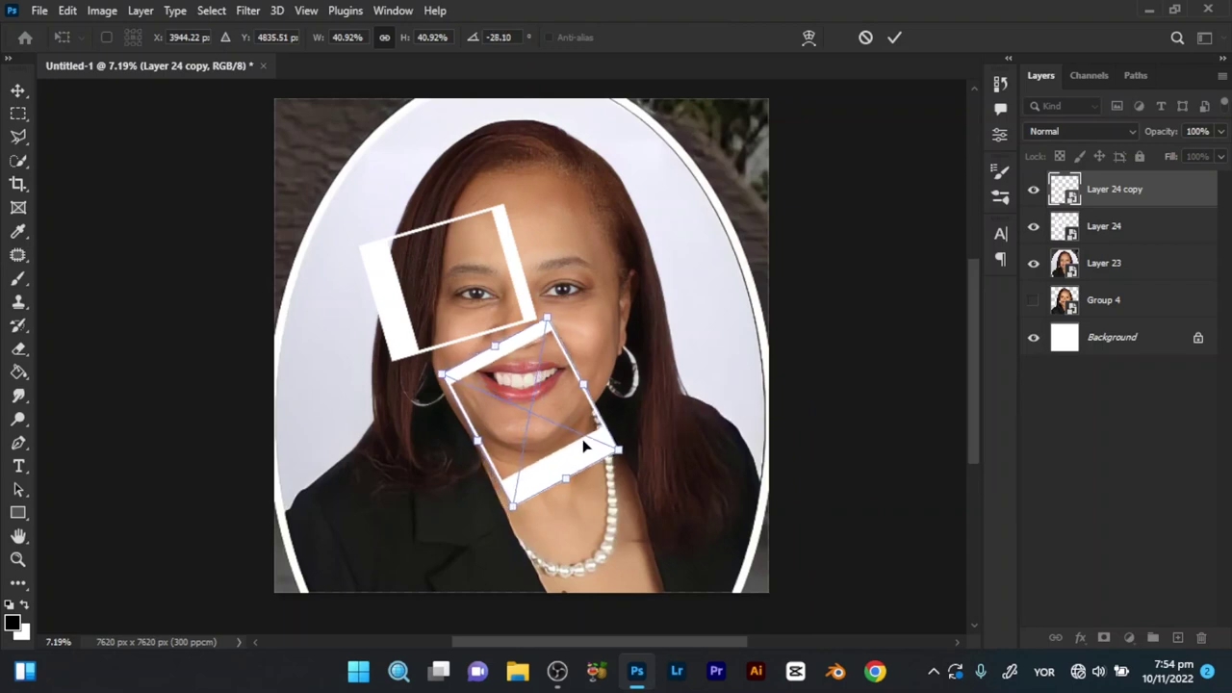
drag(585, 446, 591, 441)
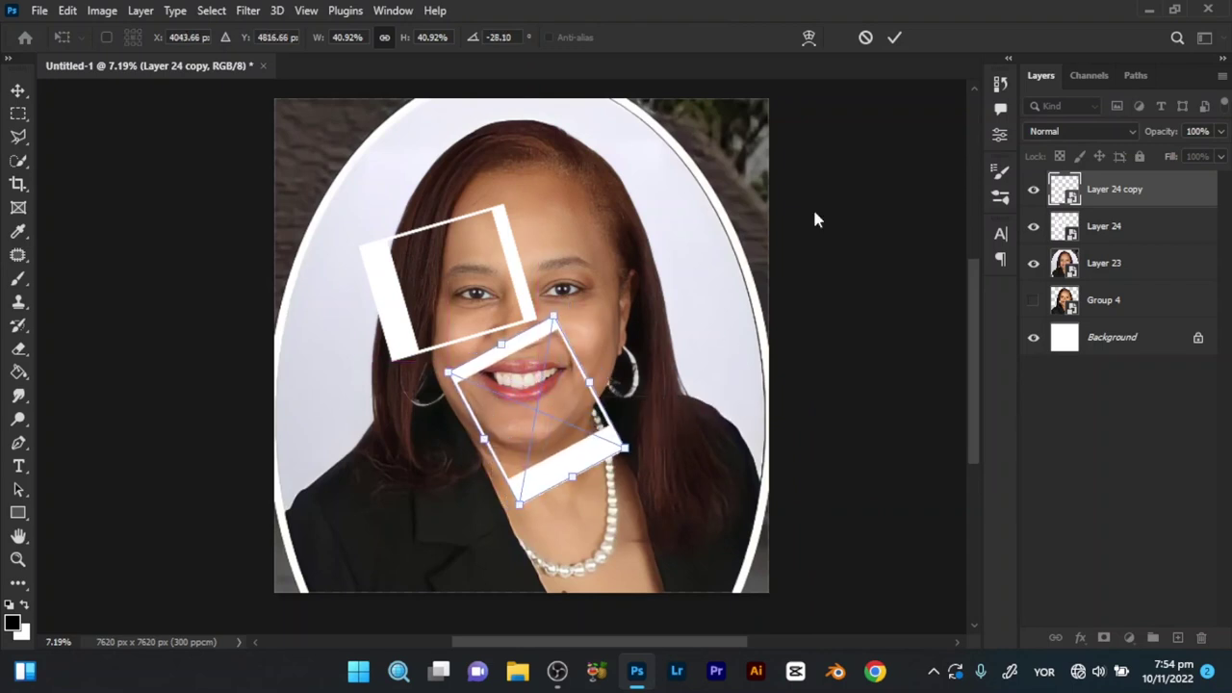
click(894, 38)
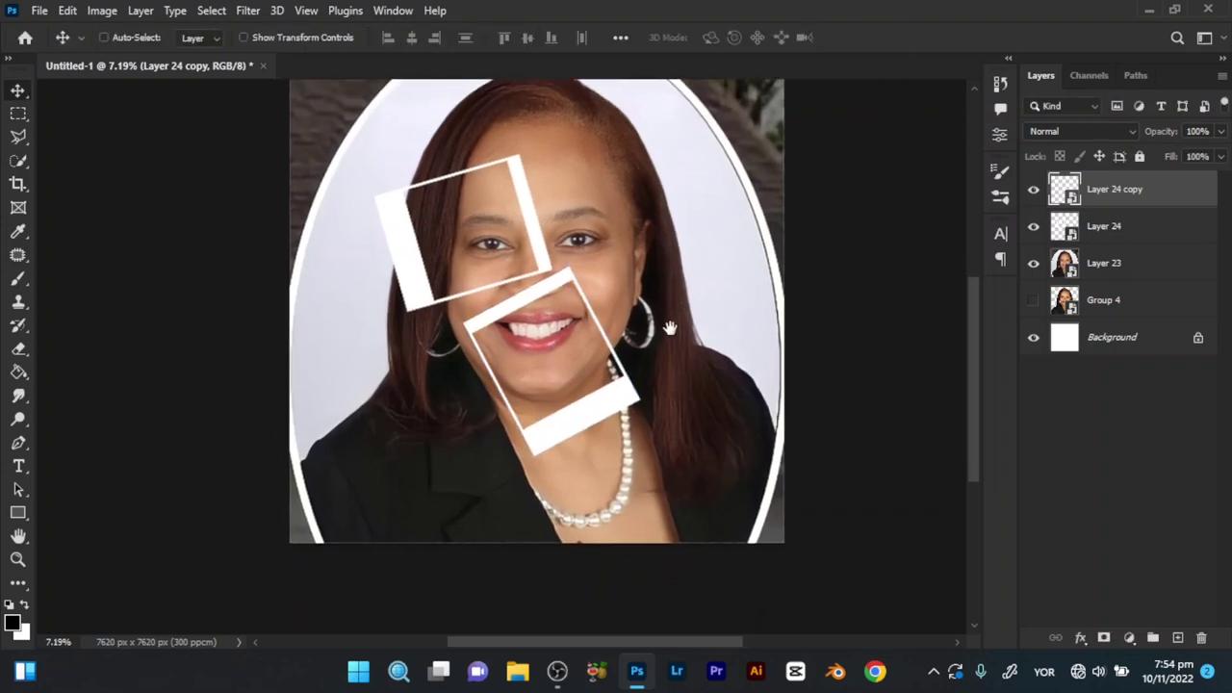
key(ctrl+t)
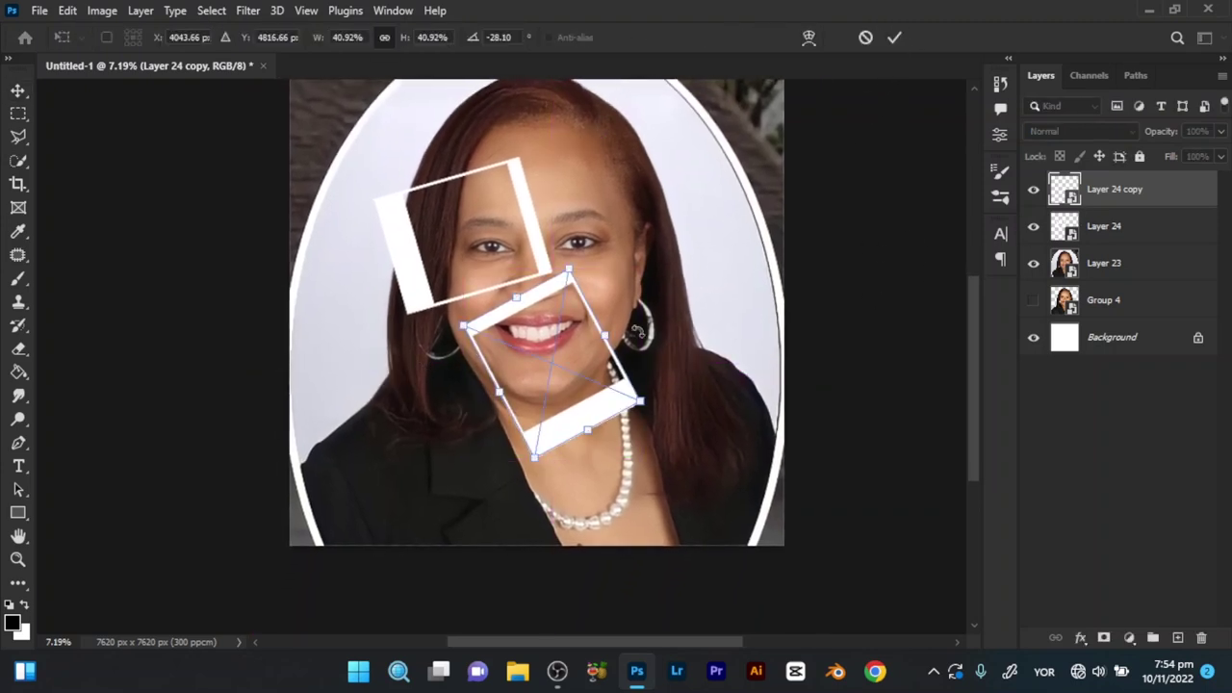
mouse_move(639, 396)
mouse_down()
mouse_move(554, 364)
mouse_move(622, 388)
mouse_up()
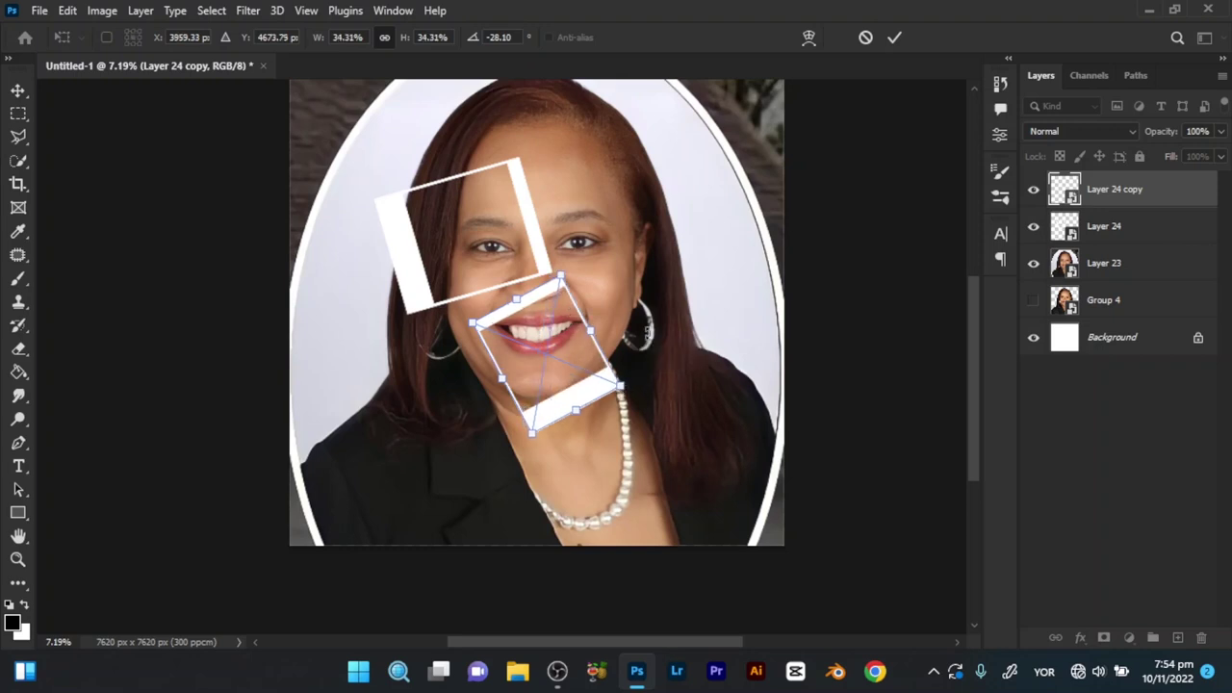
click(895, 40)
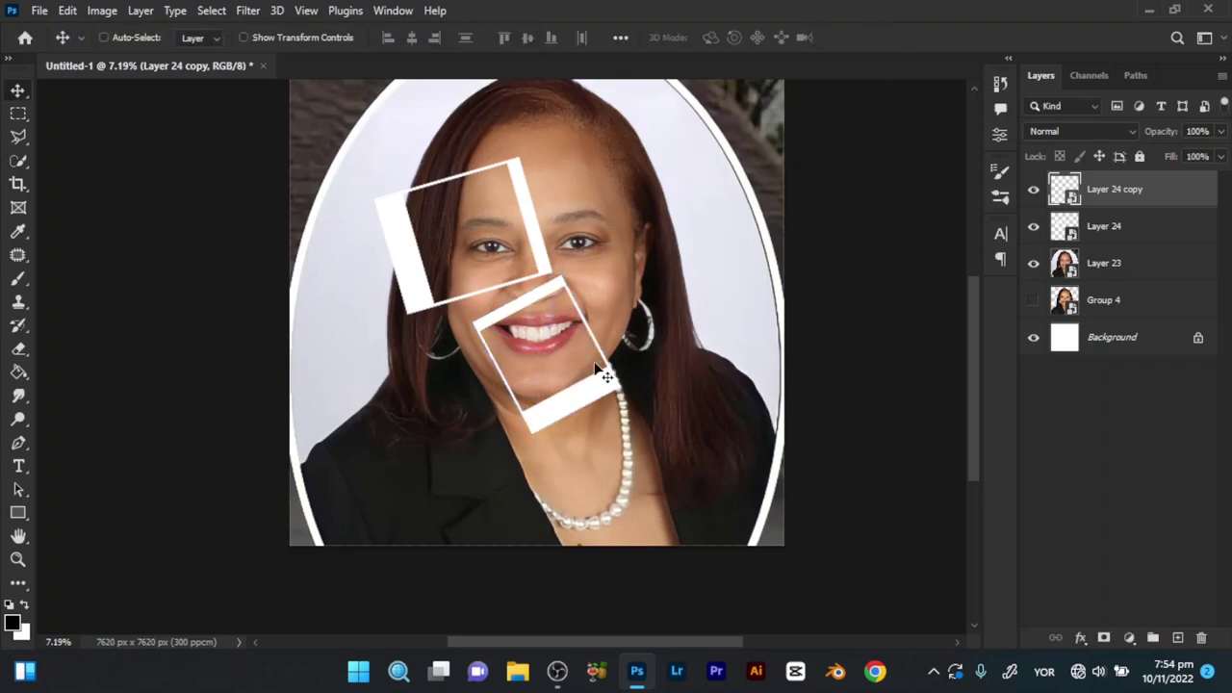
Step: Nudge the mouth frame a few pixels into its final position
drag(597, 374, 610, 333)
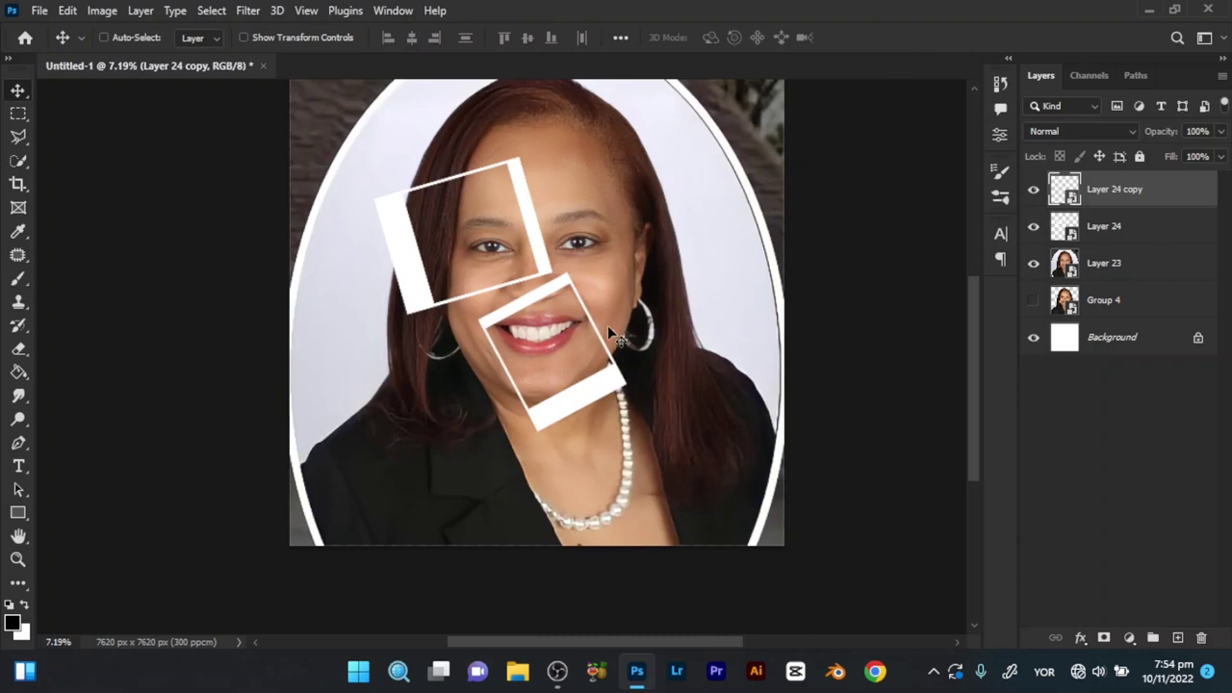
key(Left)
key(Left)
key(Up)
key(Up)
key(Left)
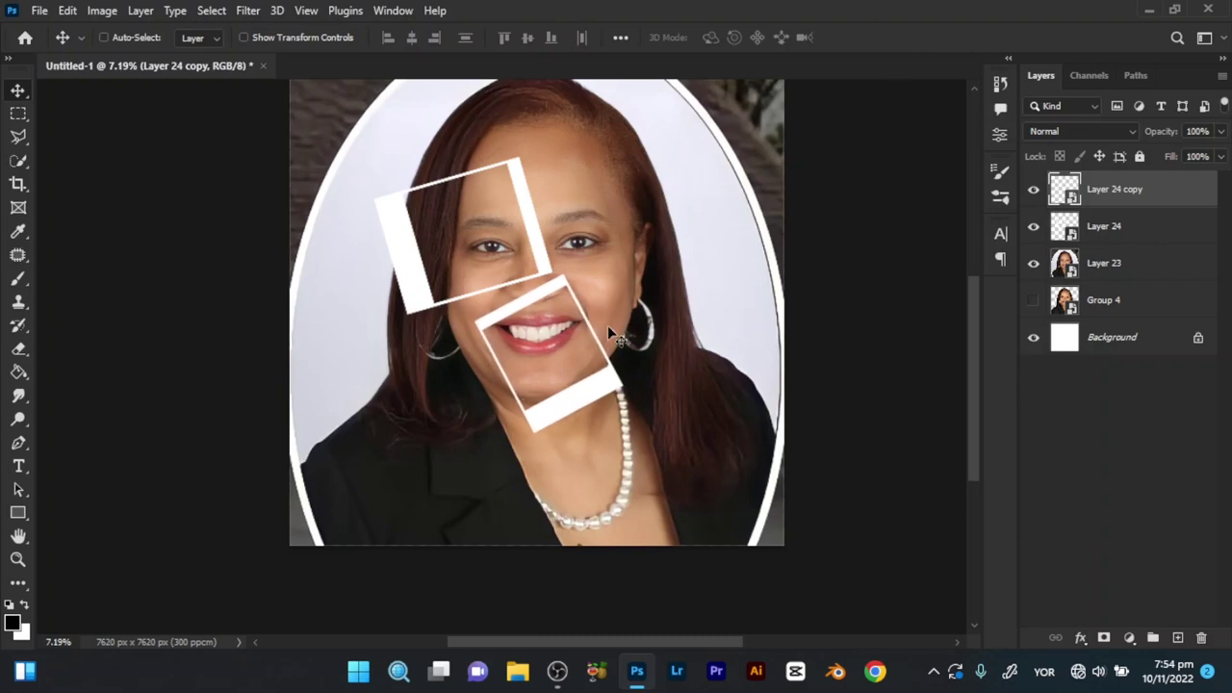
drag(559, 357, 538, 388)
Step: Compare photo and cartoon portraits, leaving the photo visible, and select Layer 23
click(1033, 264)
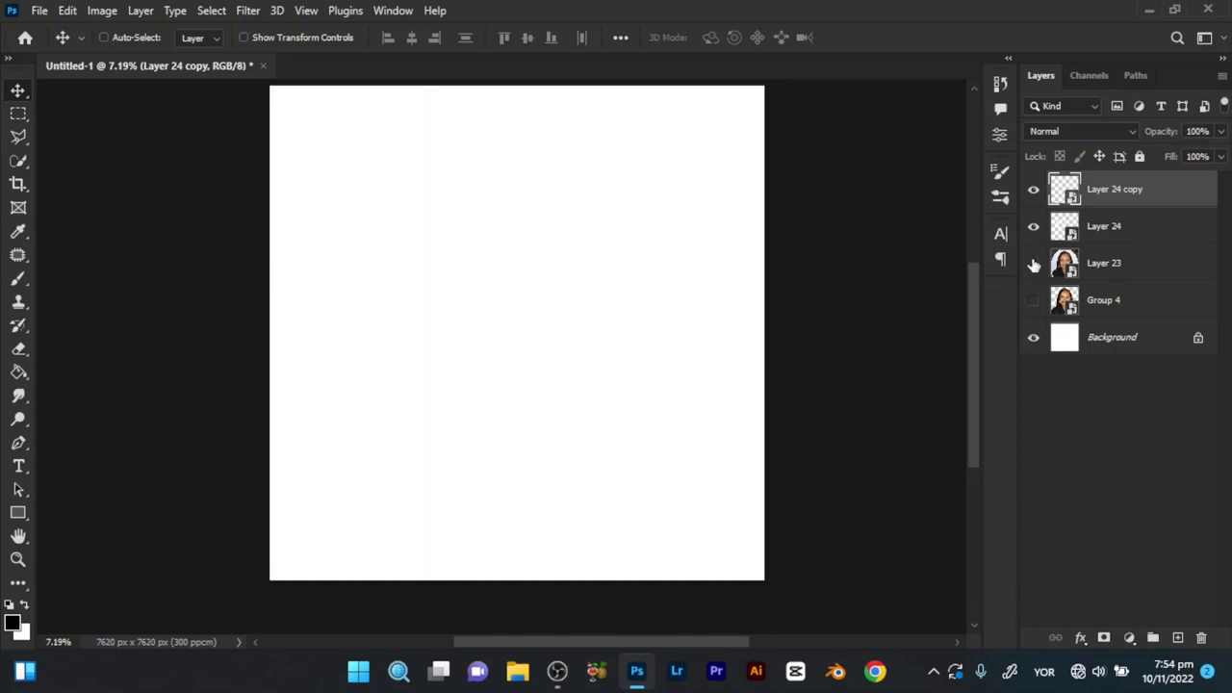
click(1035, 304)
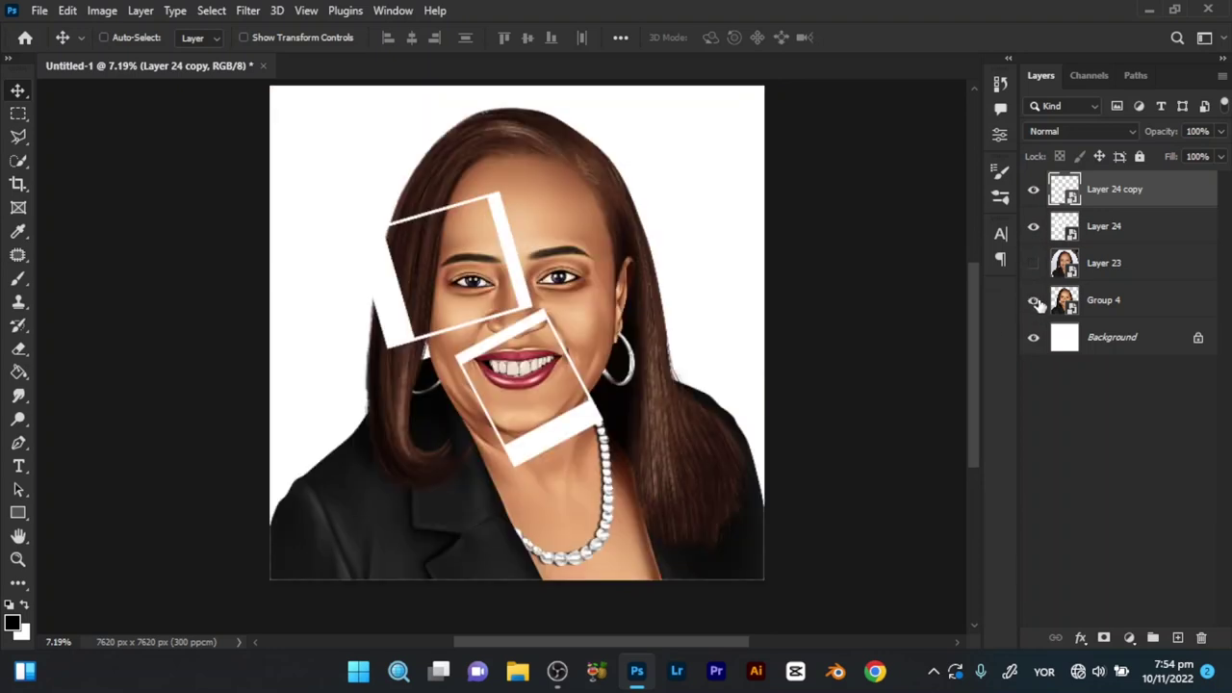
click(1034, 301)
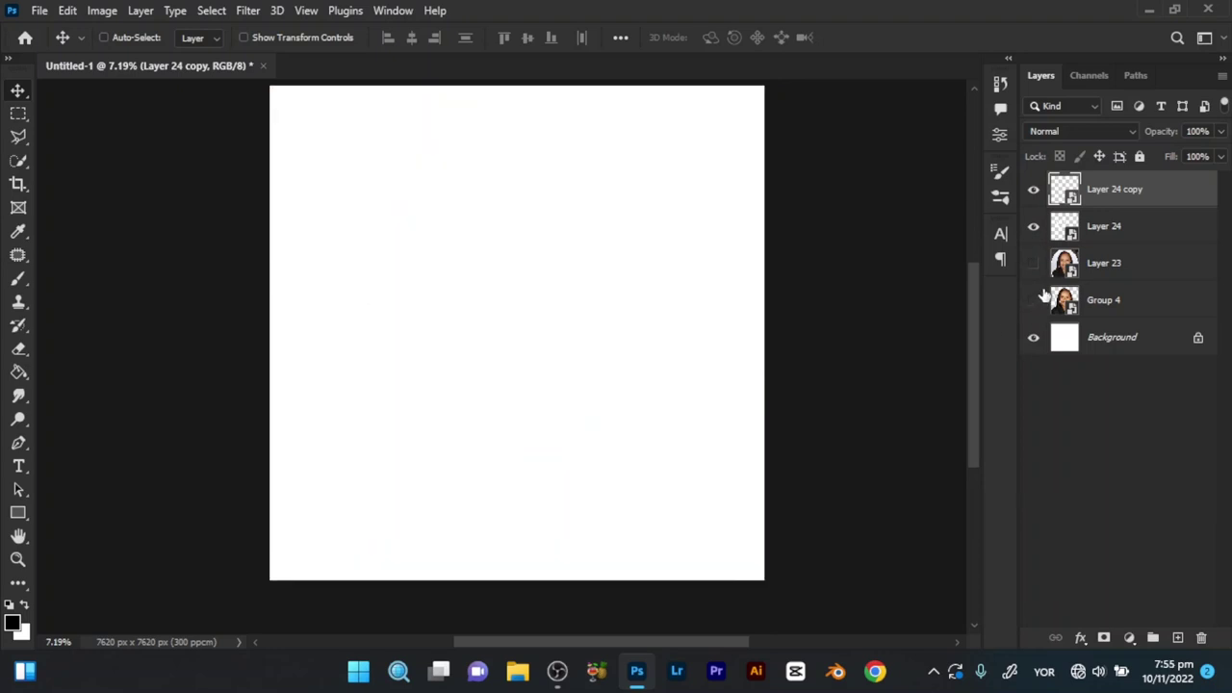
click(1034, 262)
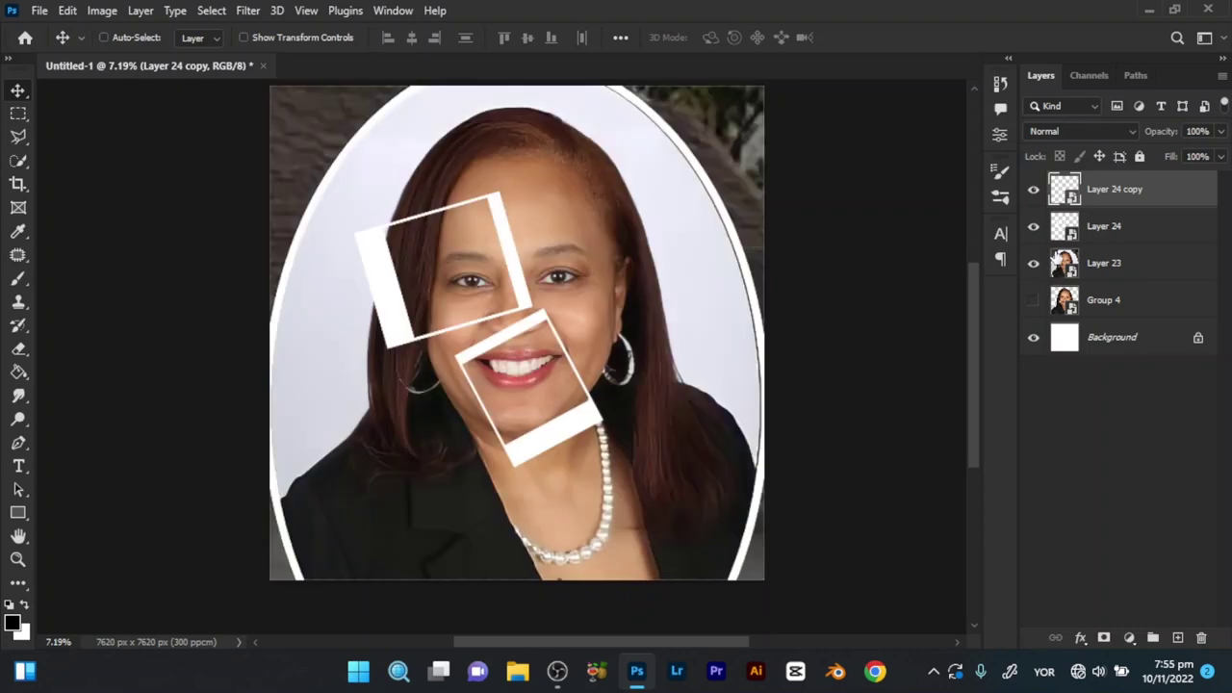
click(1033, 190)
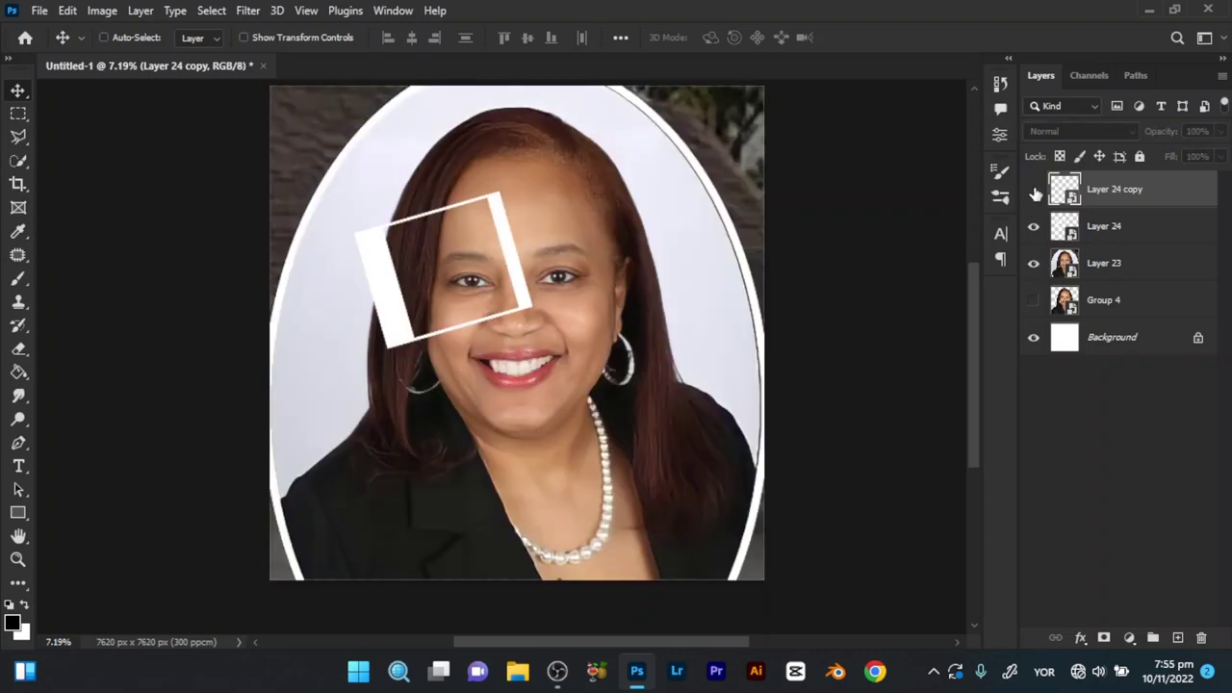
click(1033, 265)
click(1112, 274)
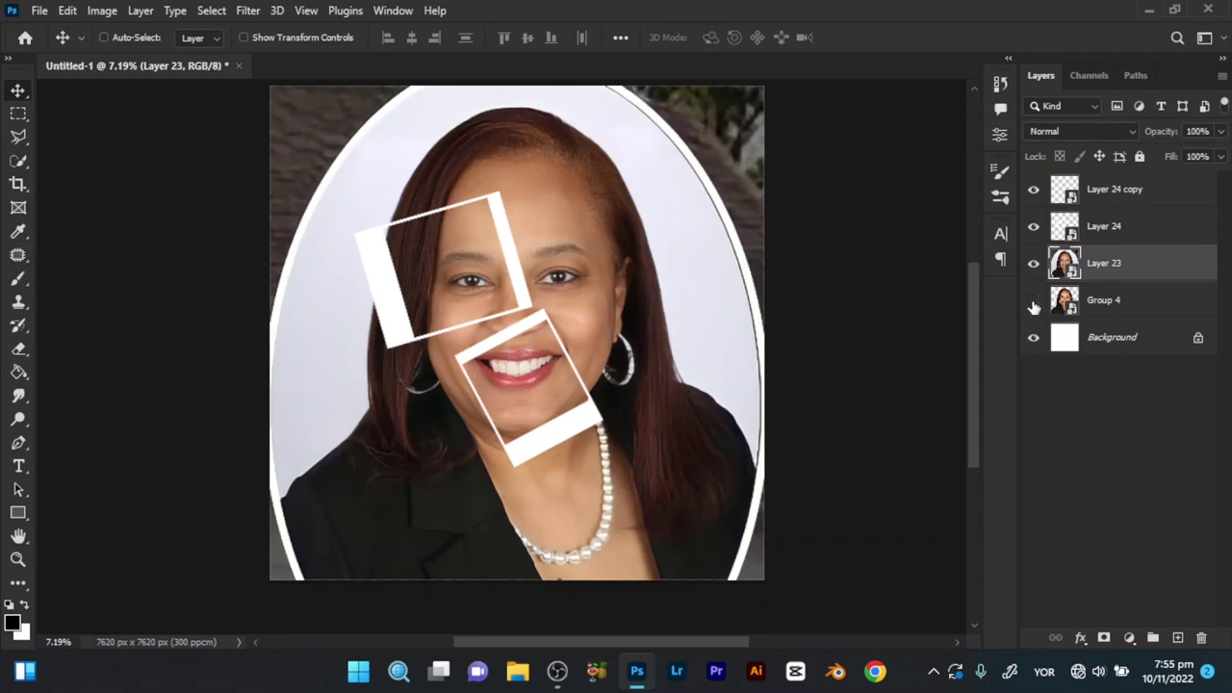
Step: Add a white layer mask to Layer 23, then clear the frame selection
click(1104, 639)
click(1033, 227)
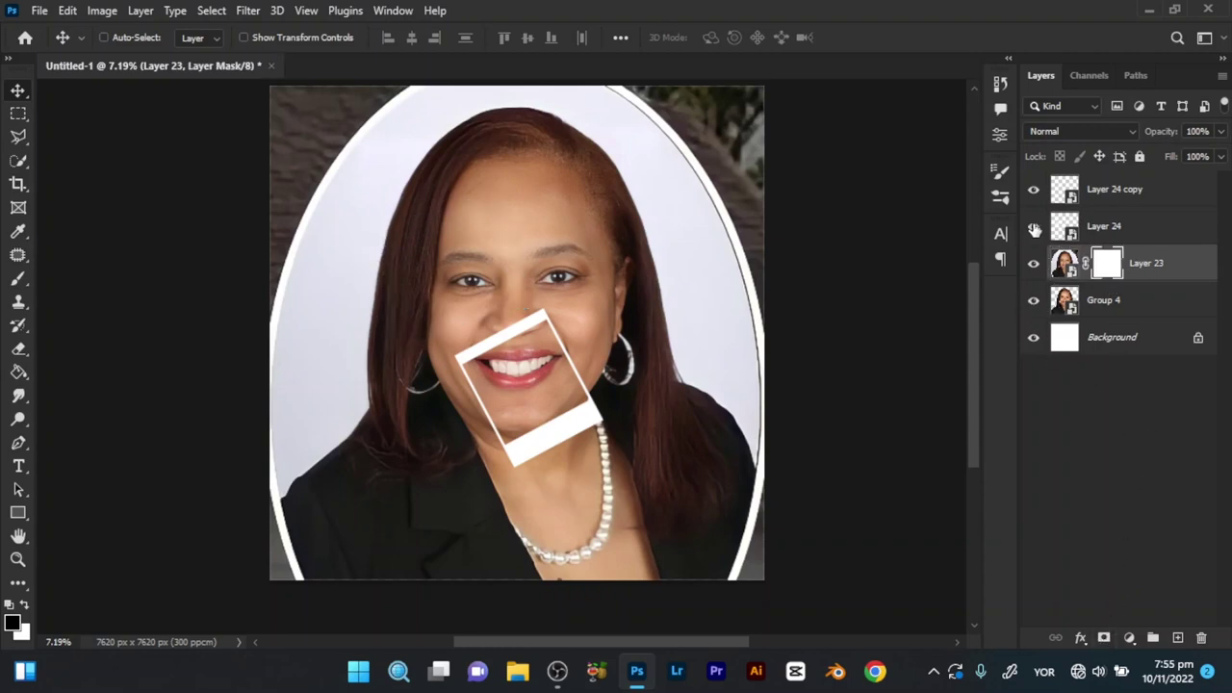
ctrl+click(1066, 230)
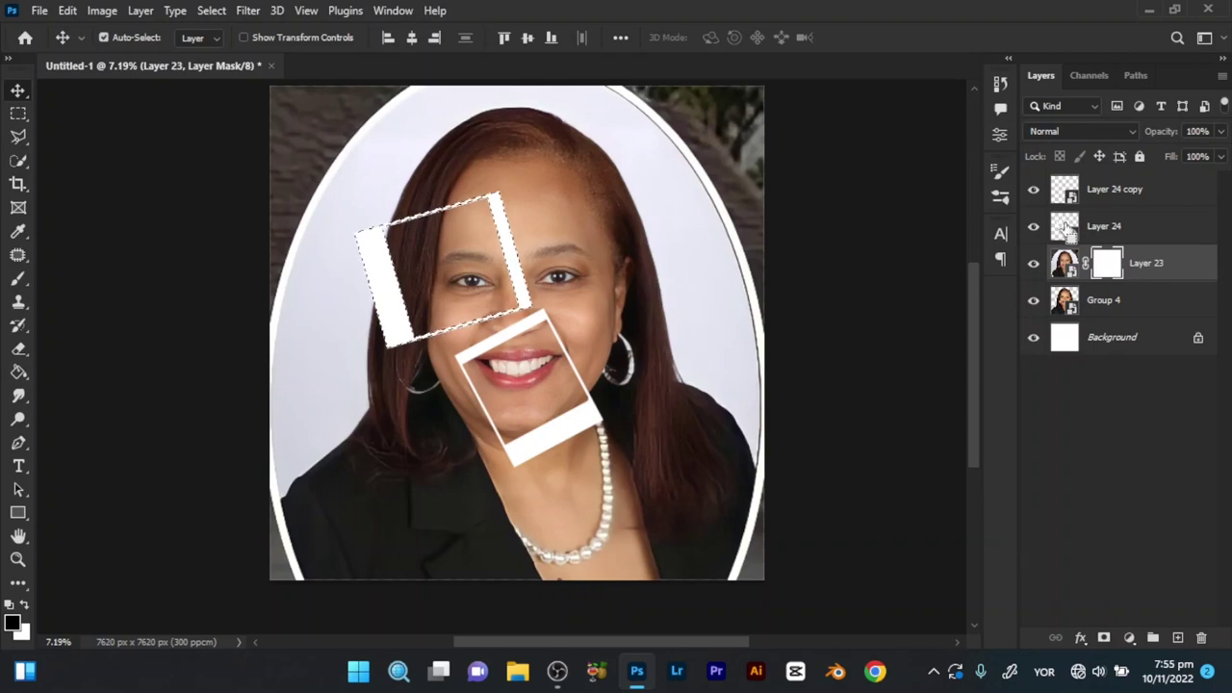
key(ctrl+d)
Step: Zoom in on the eyes and Polygonal Lasso the inner window of the upper frame
key(z)
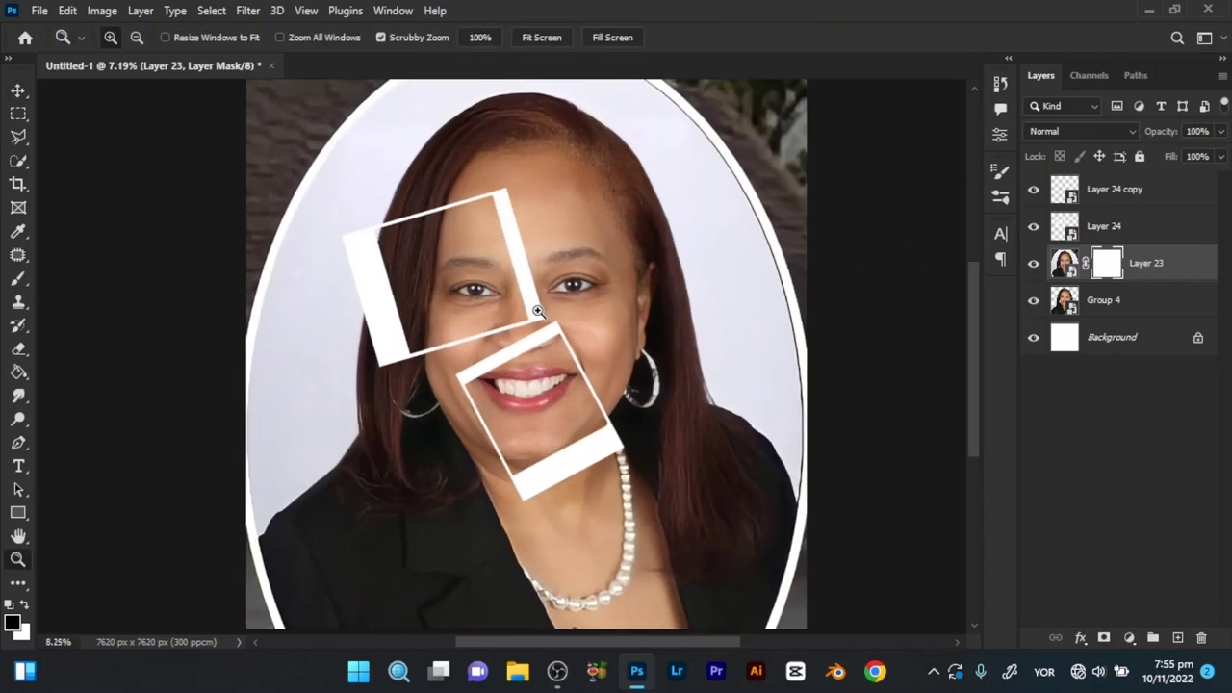
drag(499, 274, 575, 335)
key(v)
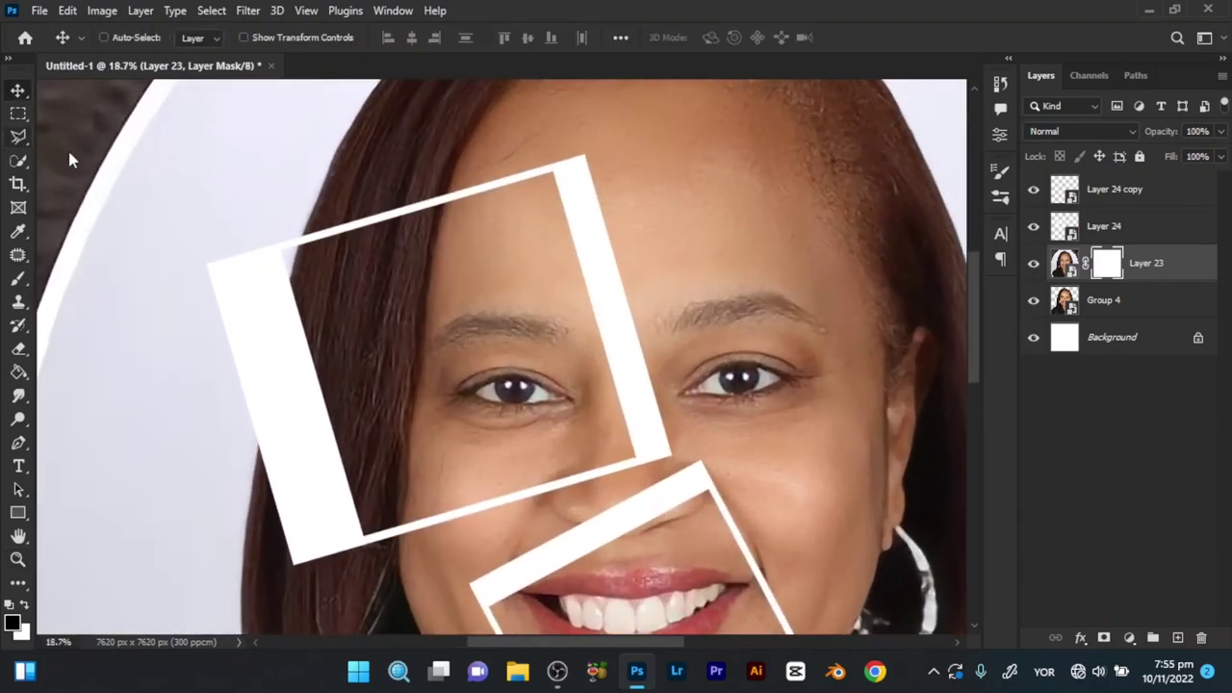
key(l)
drag(458, 287, 489, 260)
click(306, 224)
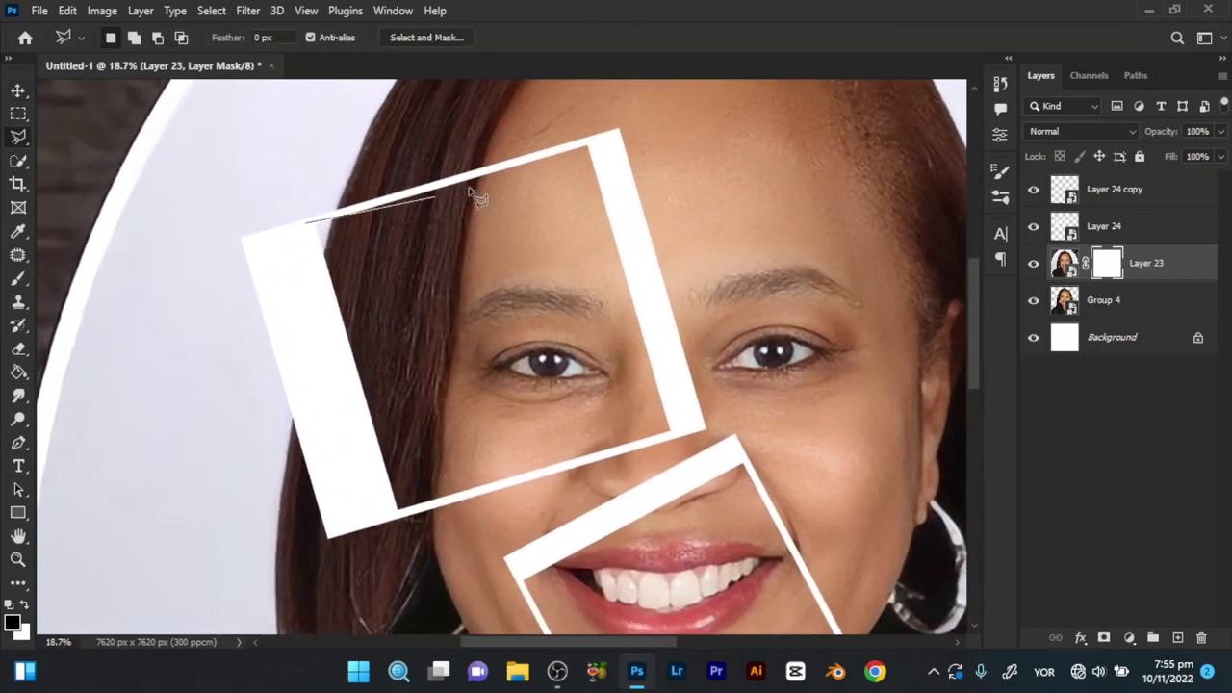
click(674, 435)
click(392, 512)
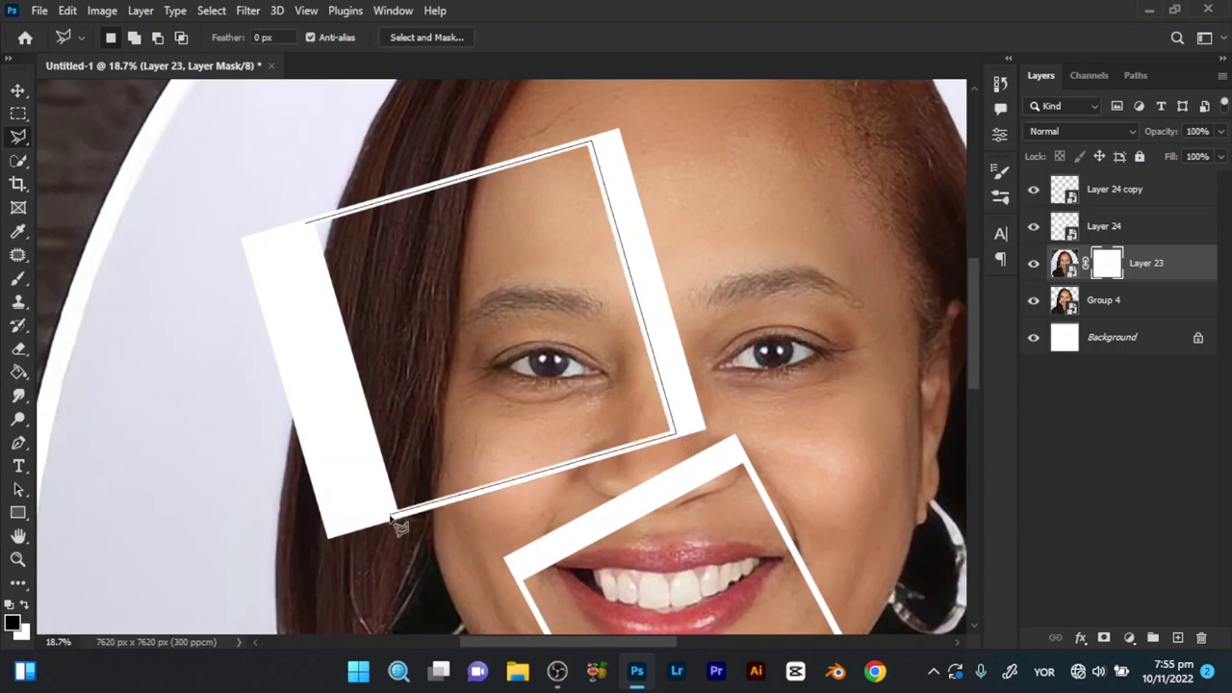
click(316, 235)
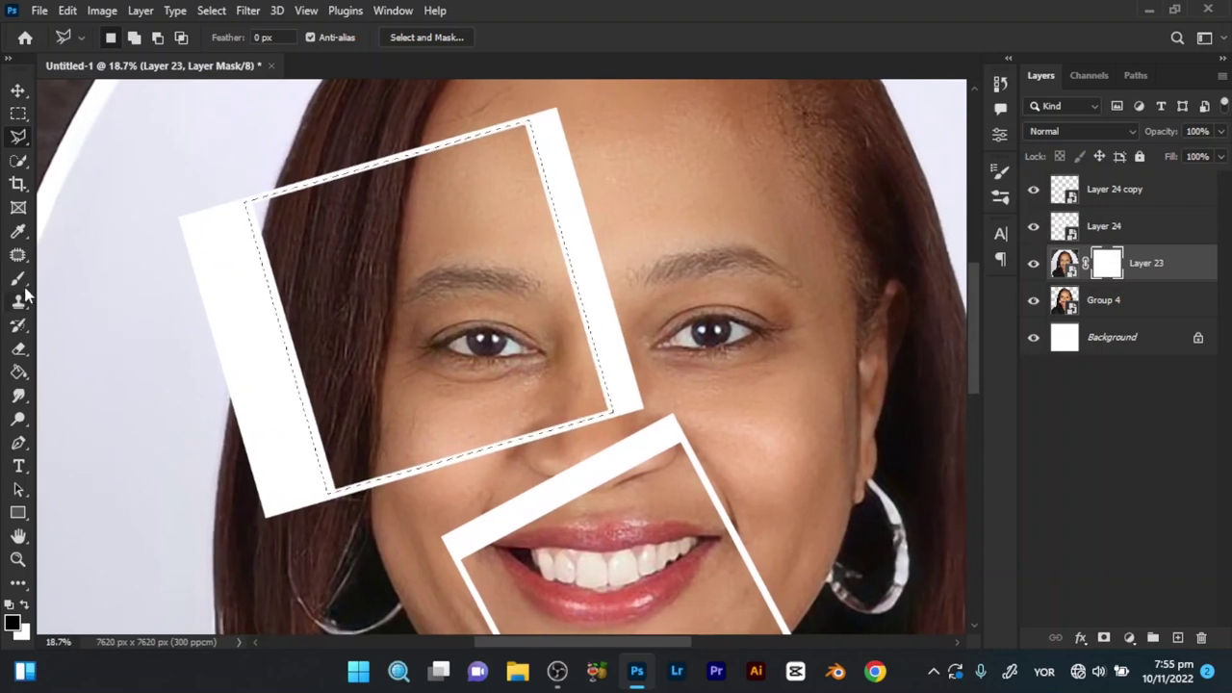
Step: Paint black on the mask with a 713 px hard round brush, revealing the cartoon eye
key(b)
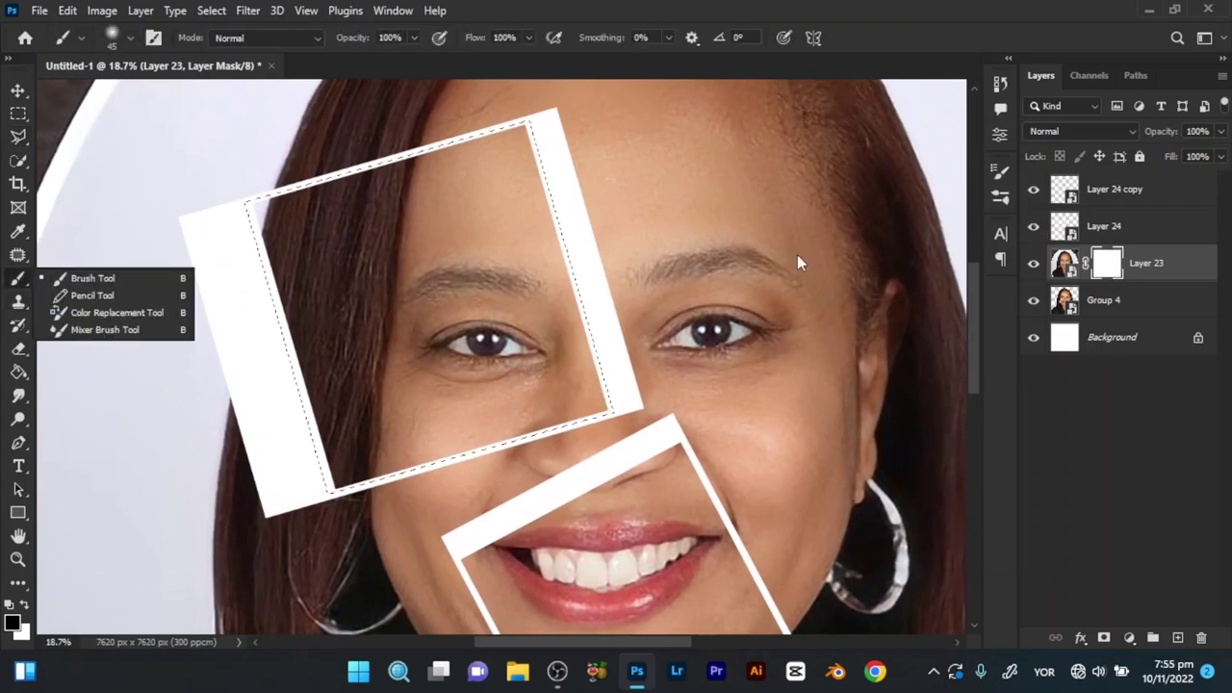
click(1001, 197)
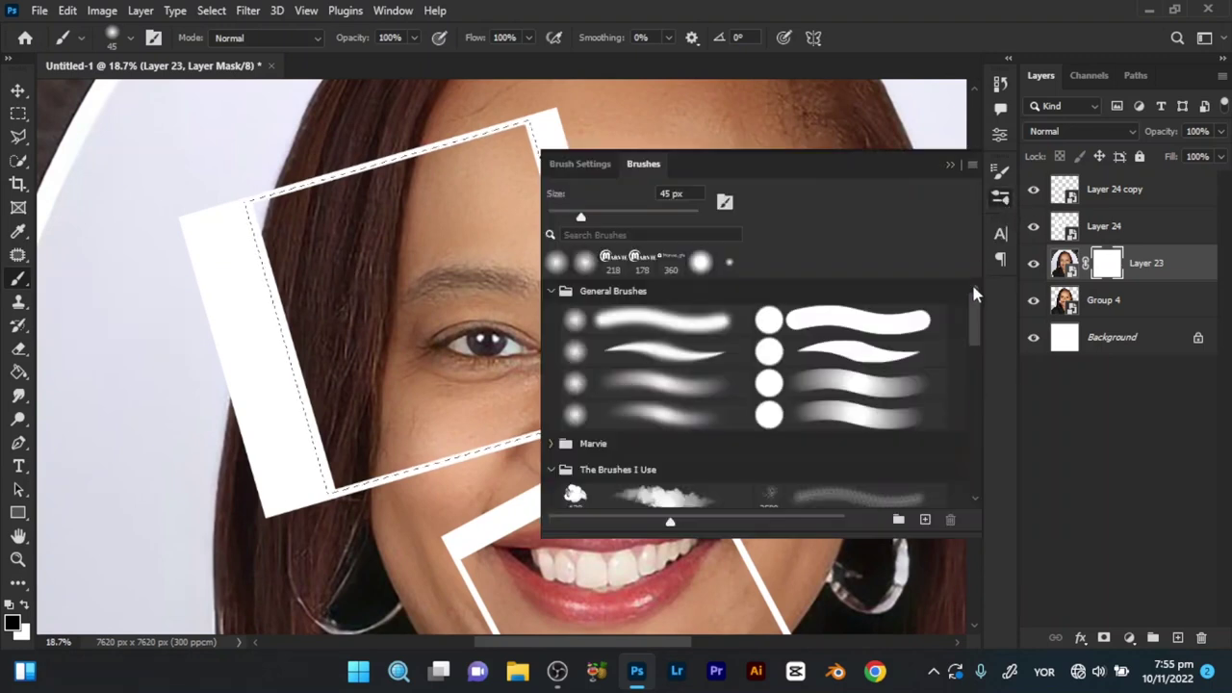
click(860, 320)
click(950, 165)
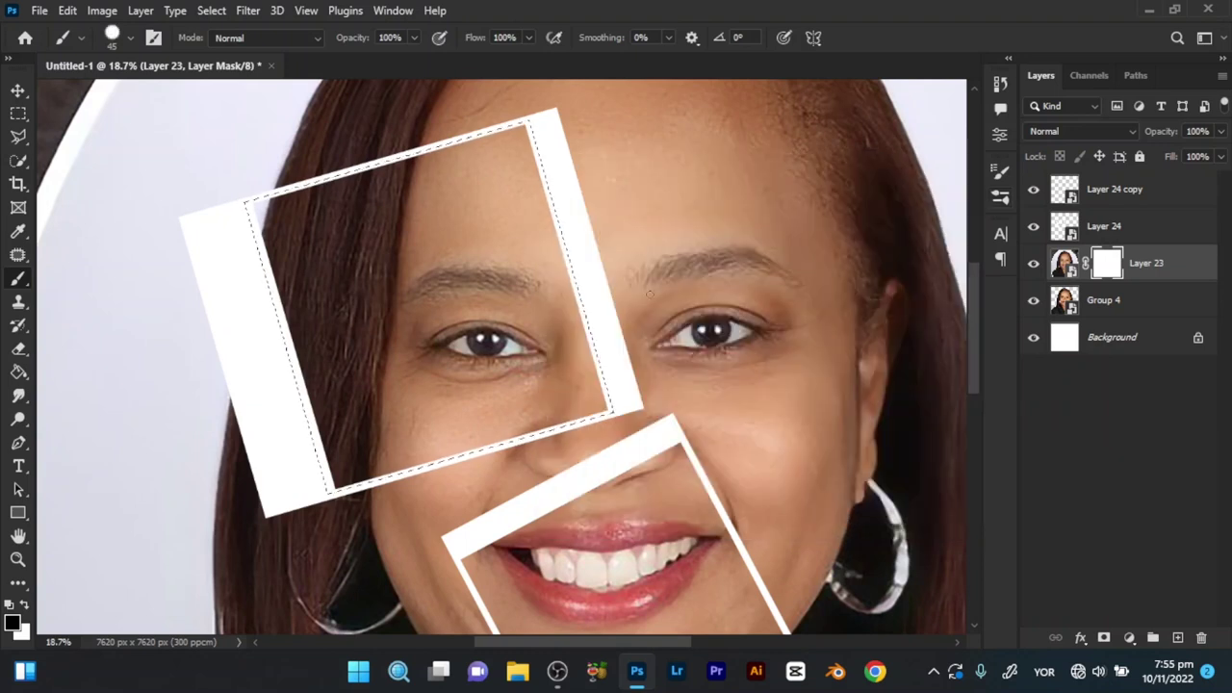
alt+right_click(453, 286)
mouse_move(468, 292)
mouse_down()
mouse_move(576, 338)
mouse_move(282, 465)
mouse_move(568, 385)
mouse_move(370, 148)
mouse_move(348, 302)
mouse_move(486, 414)
mouse_up()
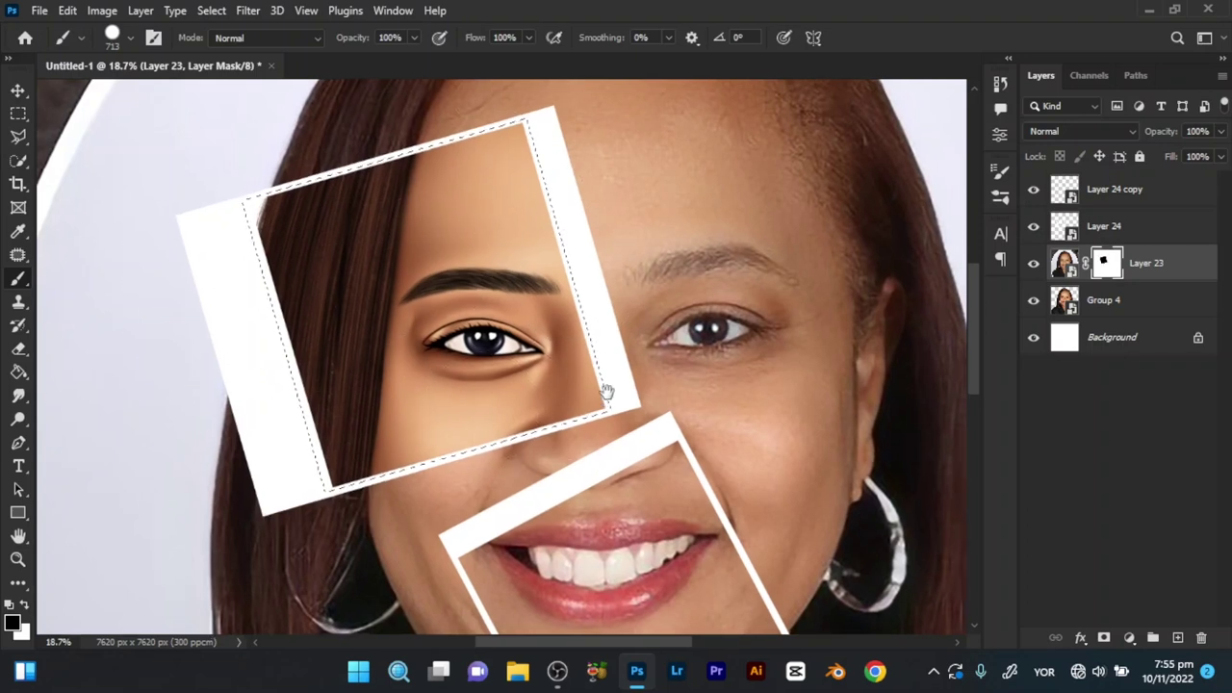
Step: Deselect and pan the view to the lower mouth frame
drag(605, 394, 517, 292)
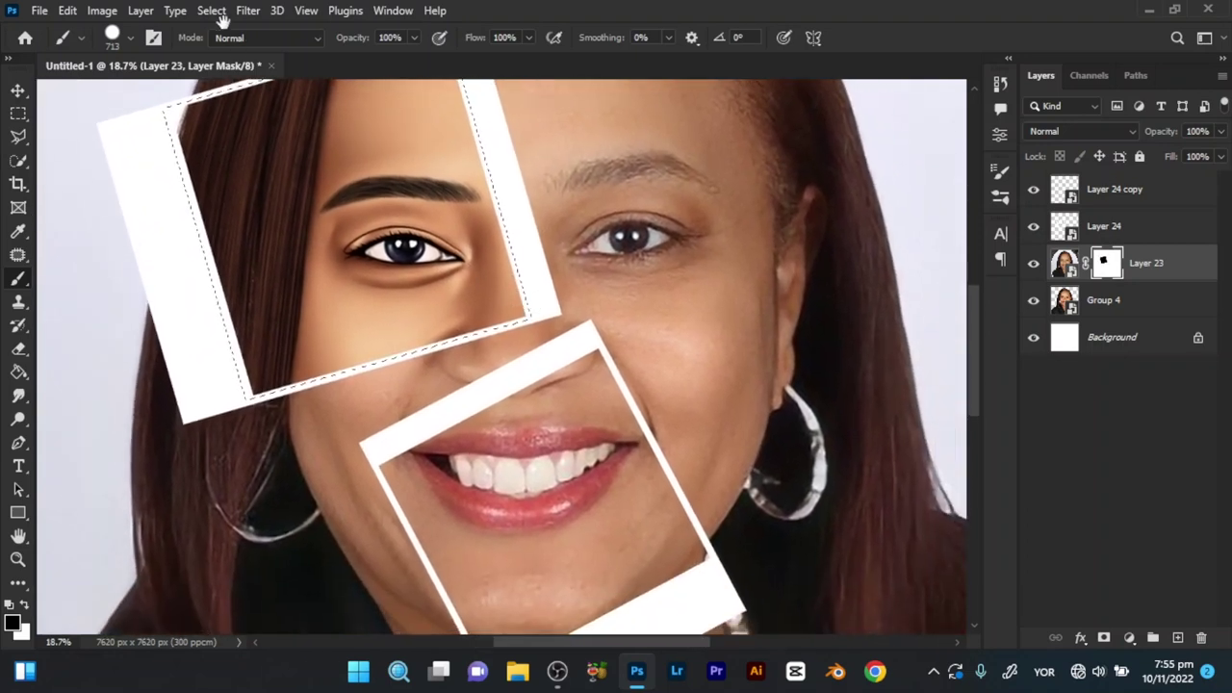
click(212, 11)
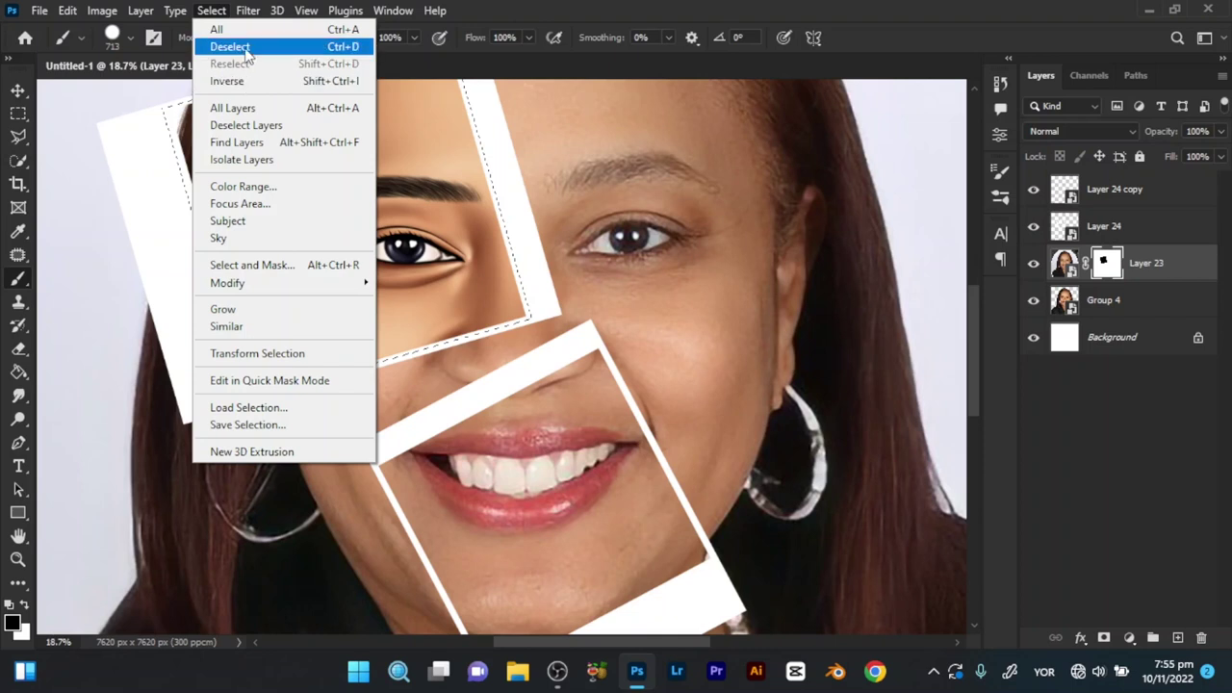
click(237, 42)
drag(610, 412, 564, 309)
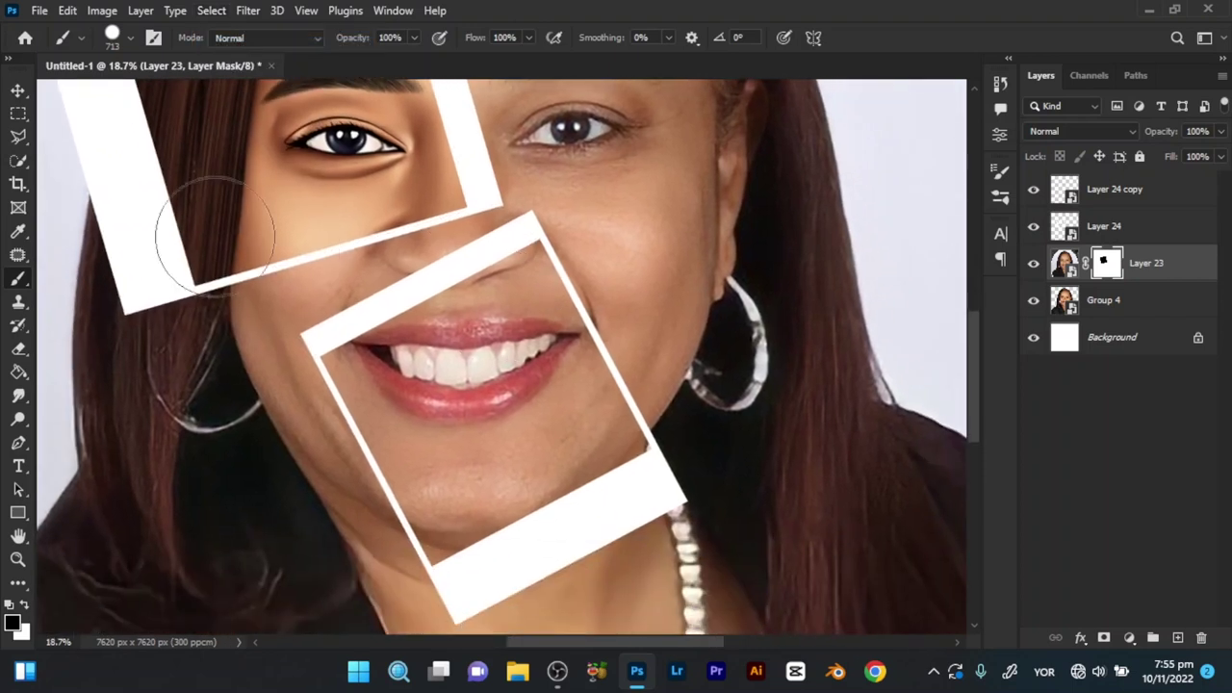
Step: Reveal the cartoon lips and teeth by painting black on Layer 23's mask inside the lower frame
click(17, 138)
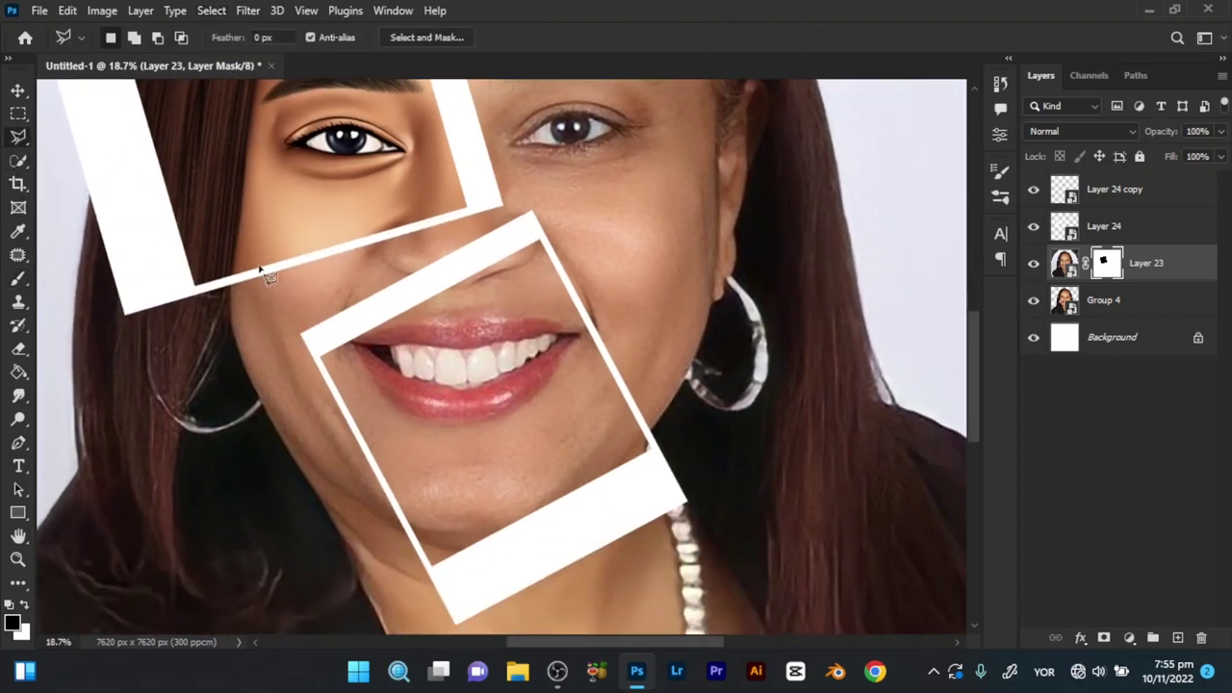
click(316, 357)
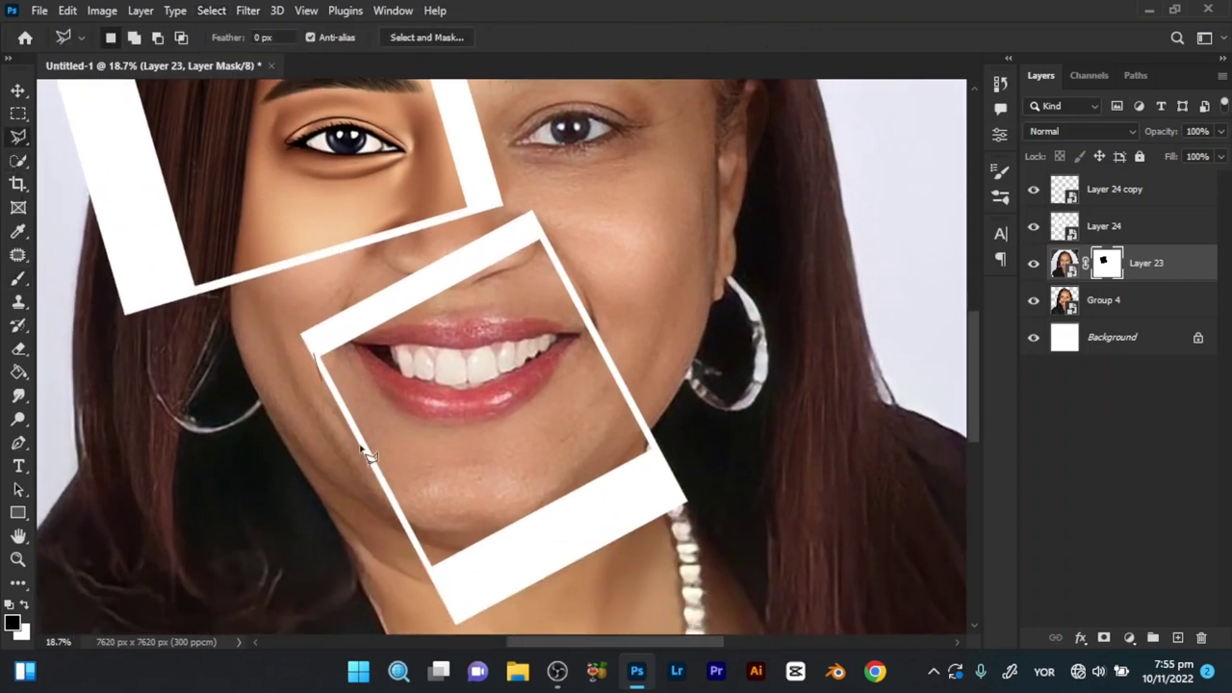
click(437, 582)
click(654, 451)
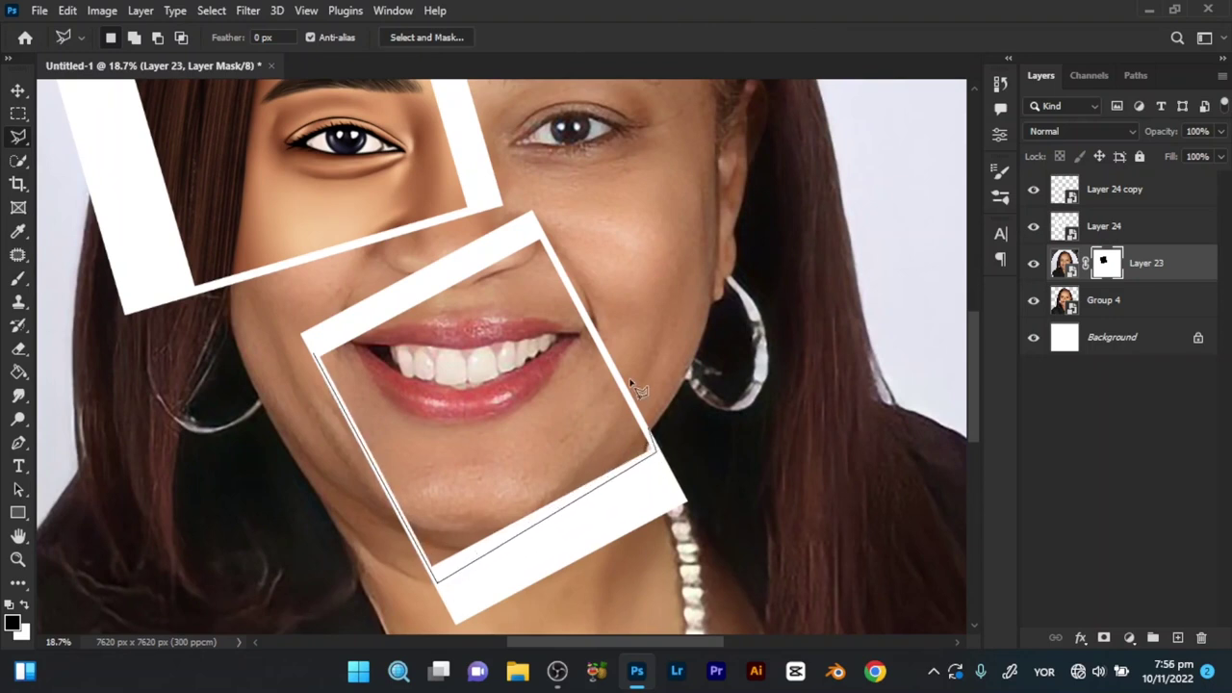
click(538, 233)
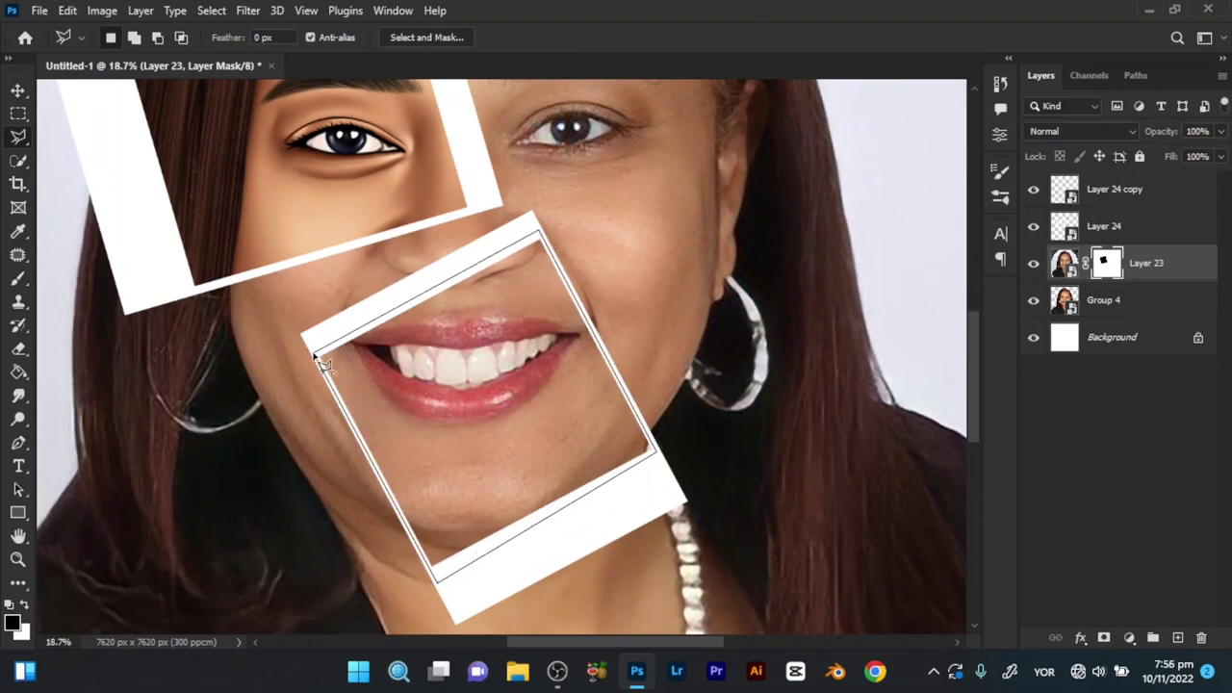
click(317, 357)
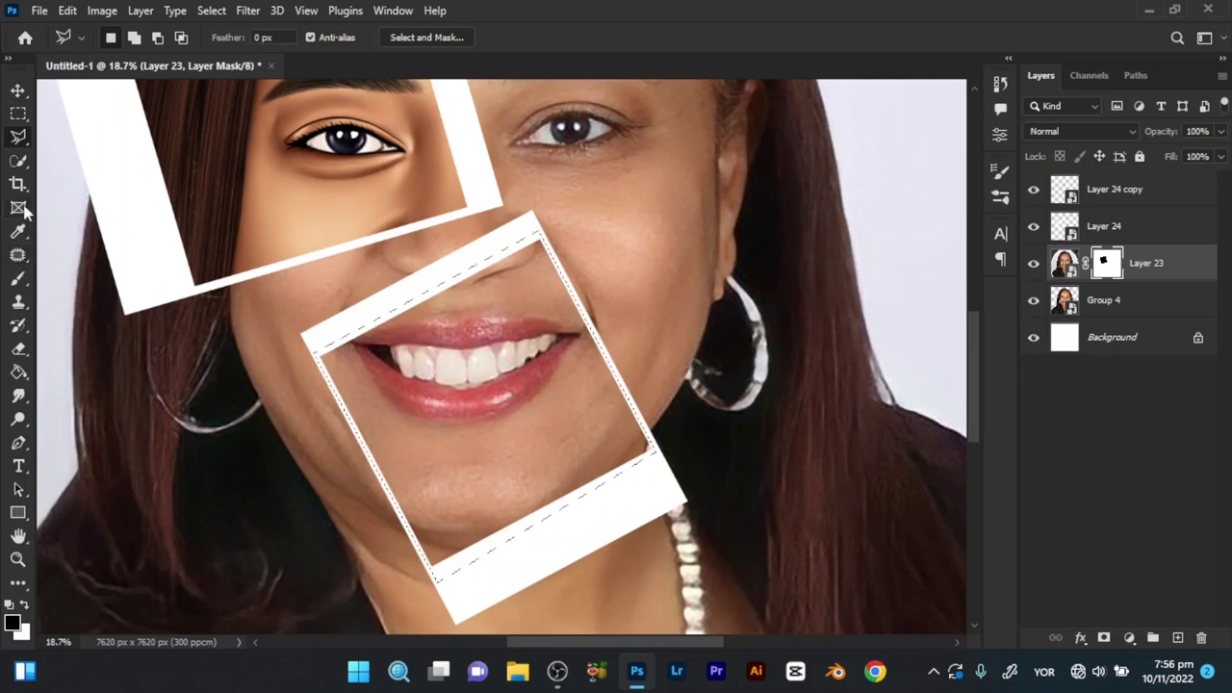
click(18, 279)
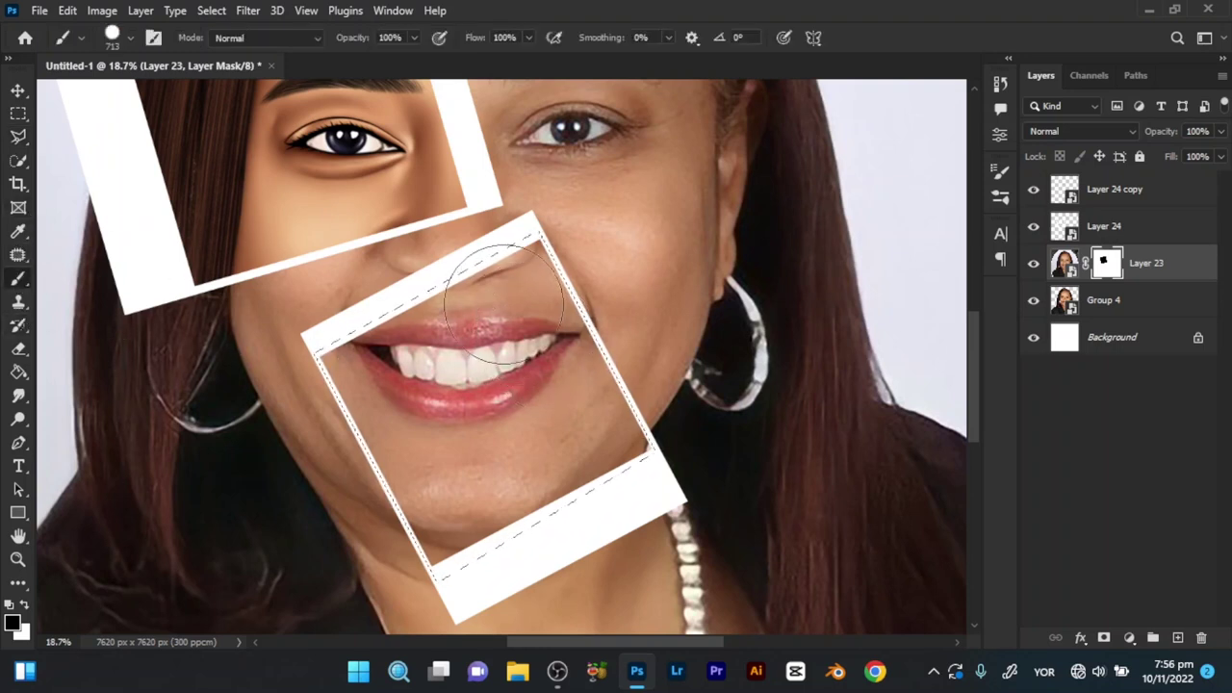
drag(504, 303, 604, 484)
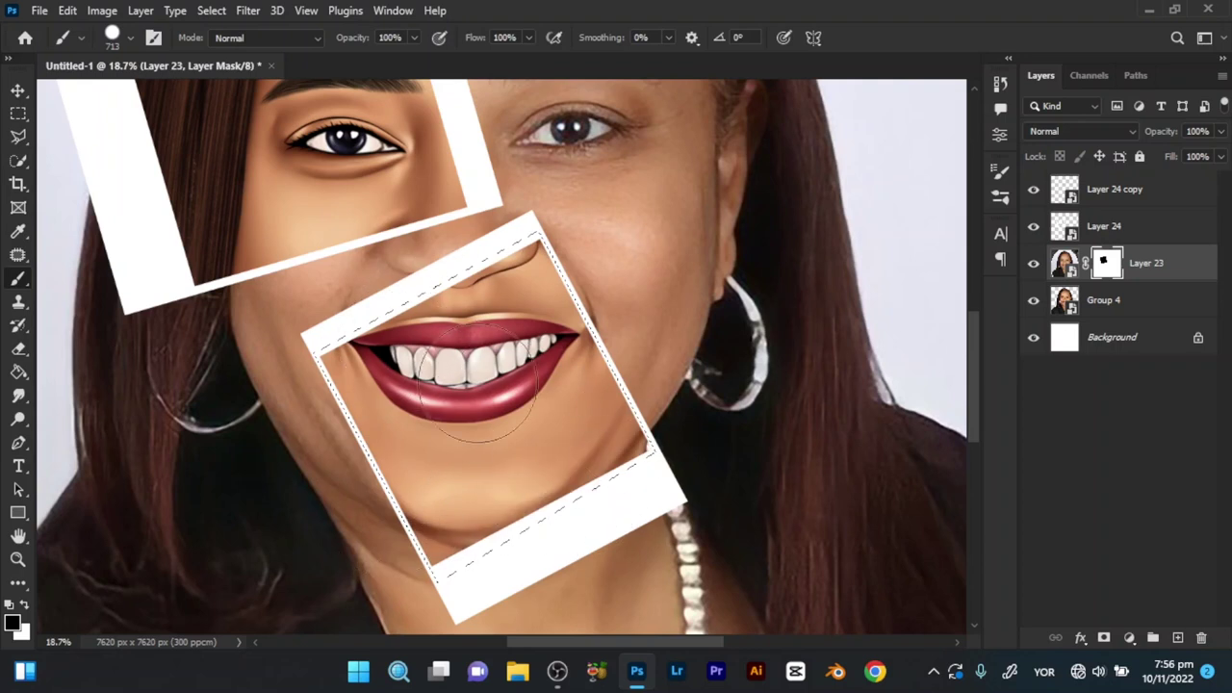
Step: Deselect, reframe the view on the portrait, and target Layer 23's image instead of its mask
key(ctrl+d)
key(z)
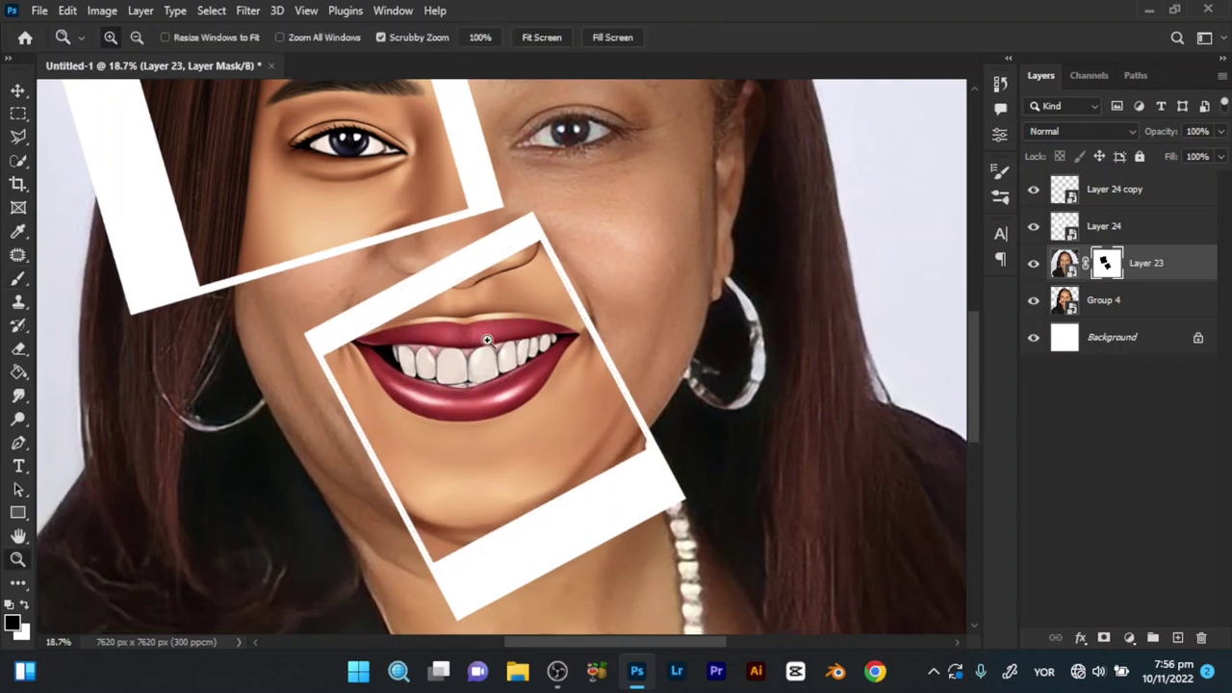
drag(487, 340, 418, 399)
key(b)
key(v)
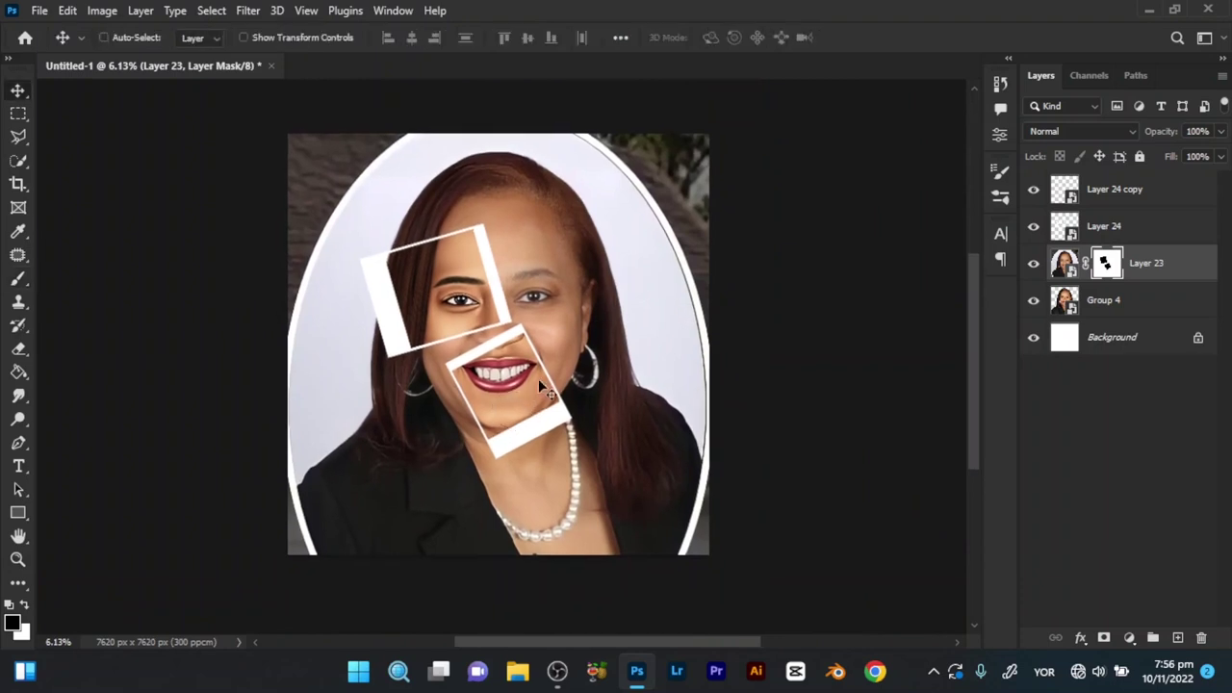
drag(542, 389, 752, 337)
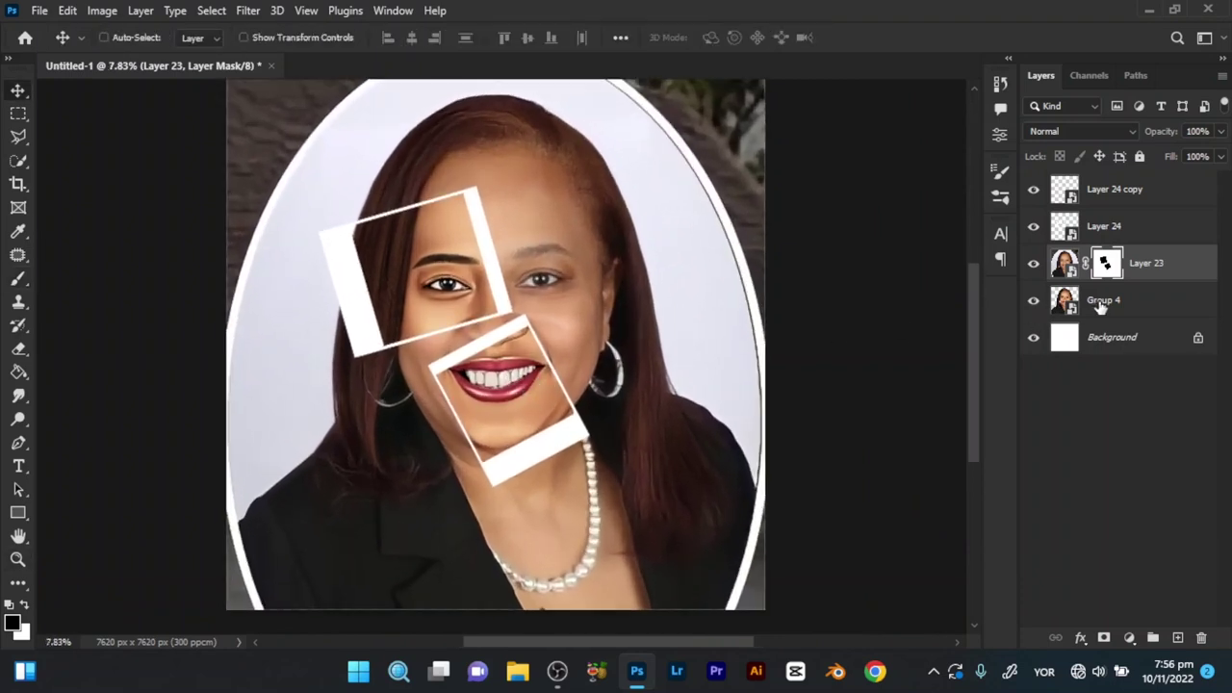
key(ctrl+2)
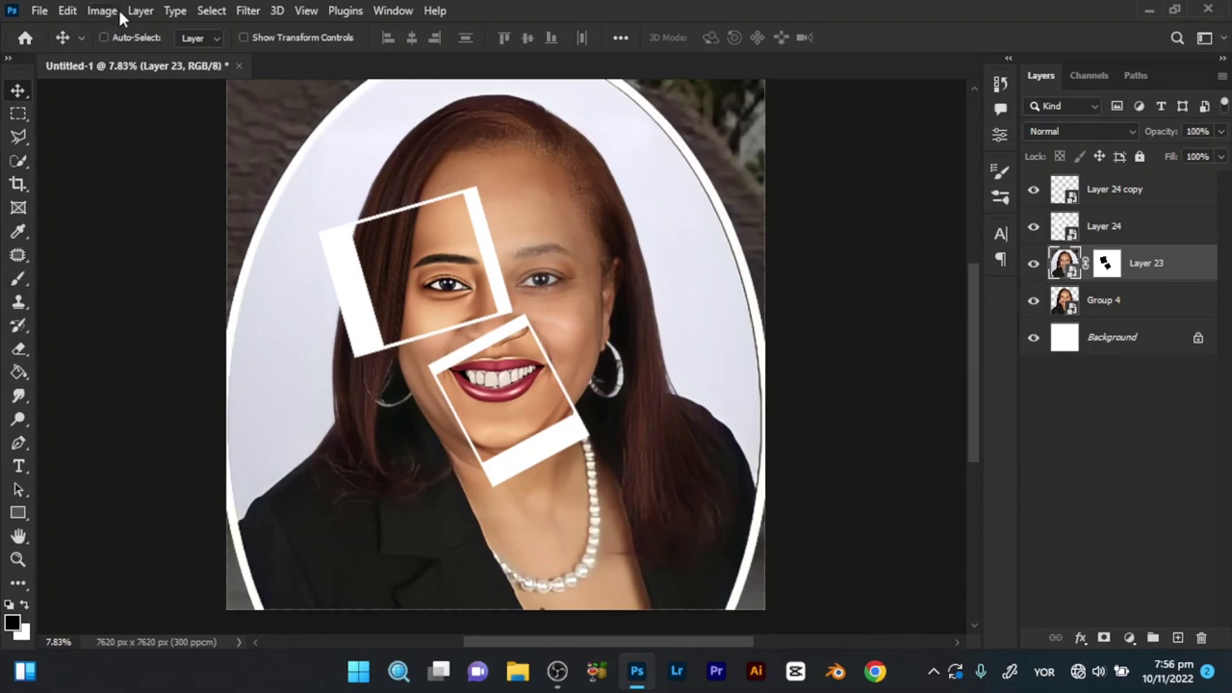
Step: Desaturate the portrait with a Hue/Saturation adjustment at Saturation -100
click(73, 10)
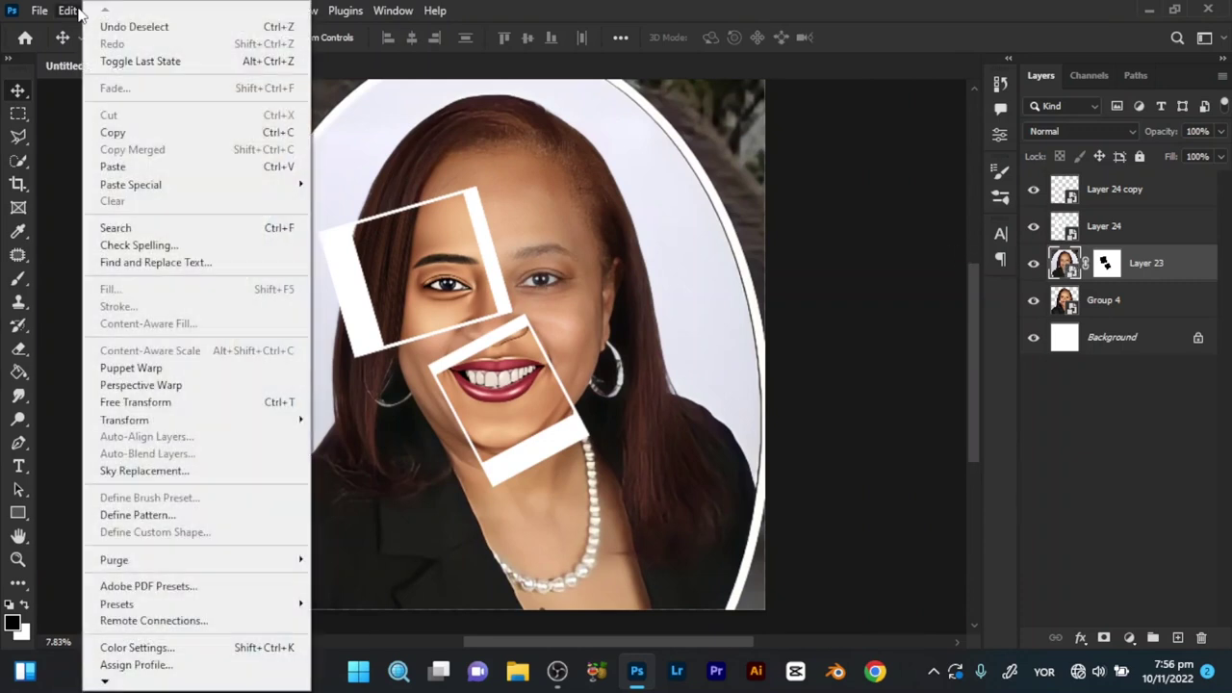
click(68, 10)
click(61, 106)
click(102, 11)
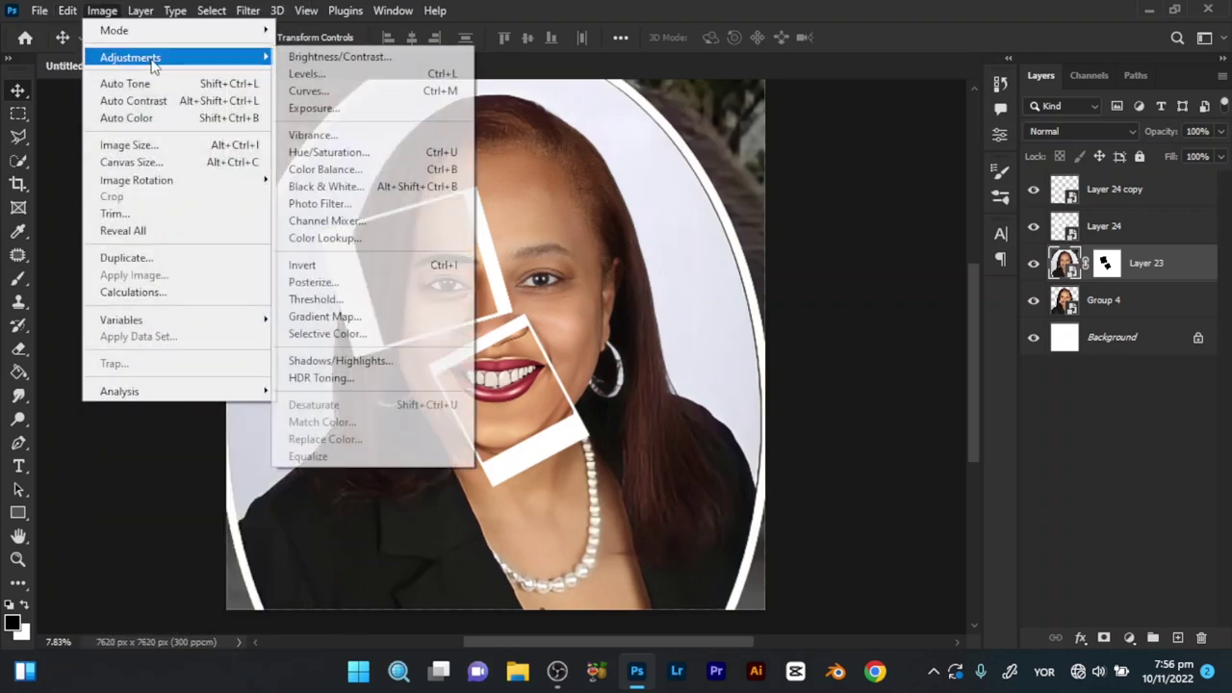
click(327, 152)
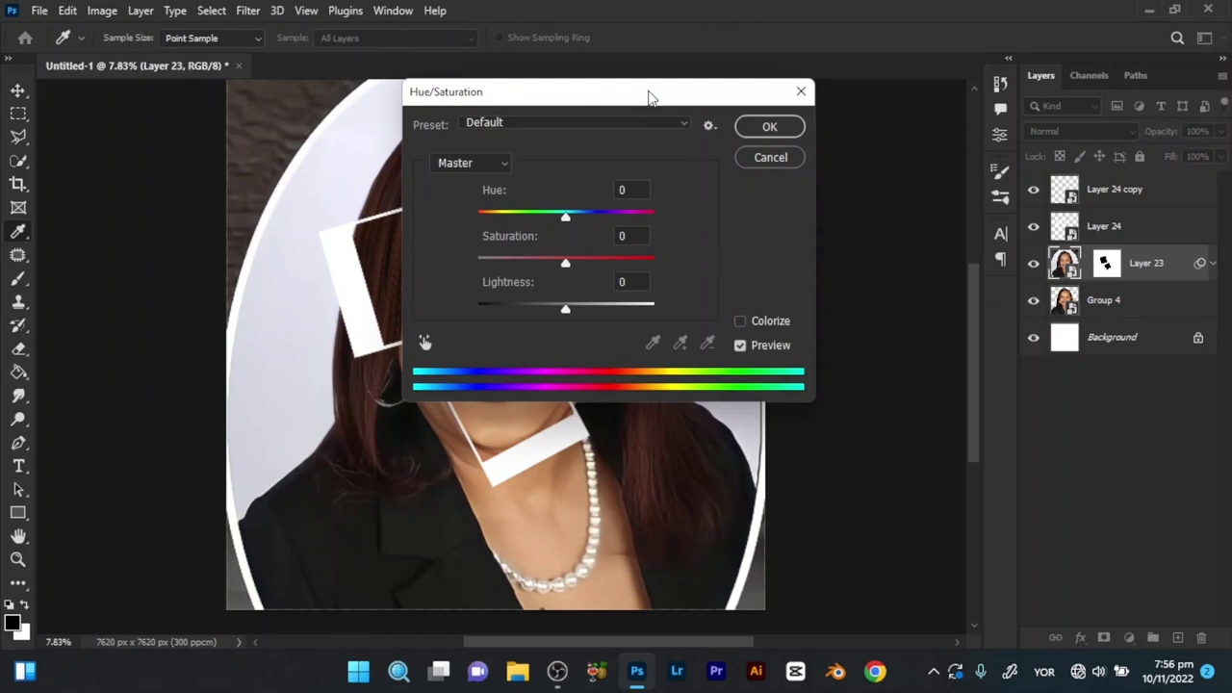
drag(647, 96, 861, 130)
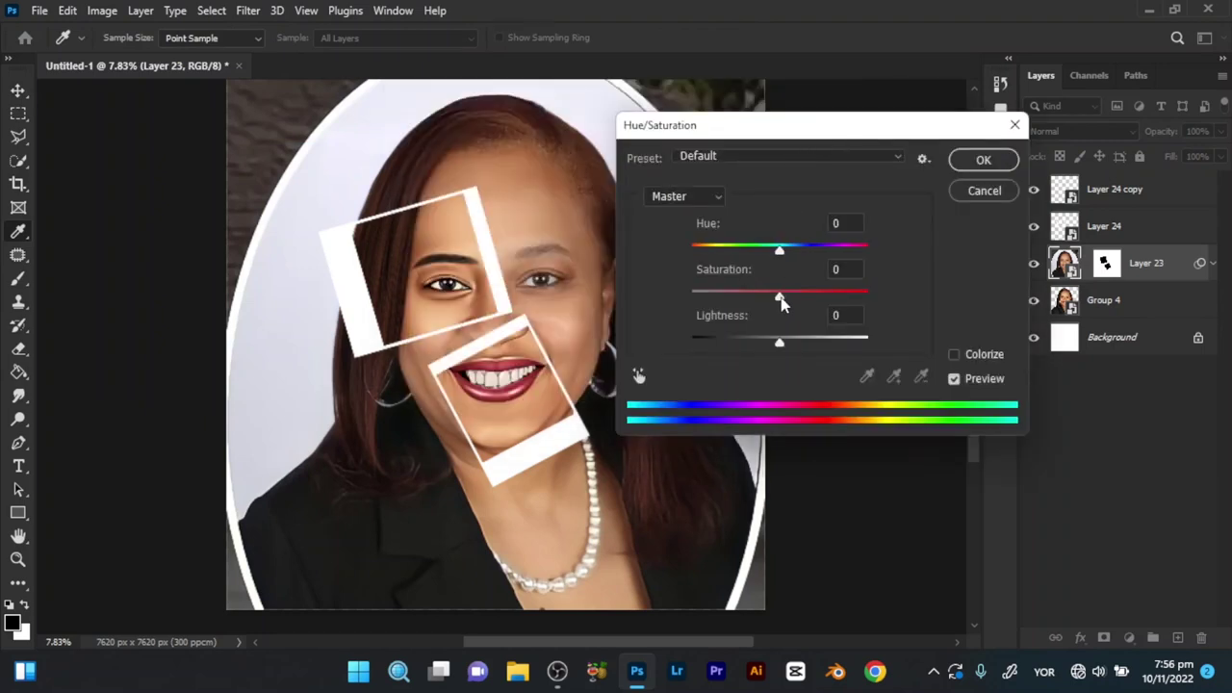
drag(780, 297, 657, 296)
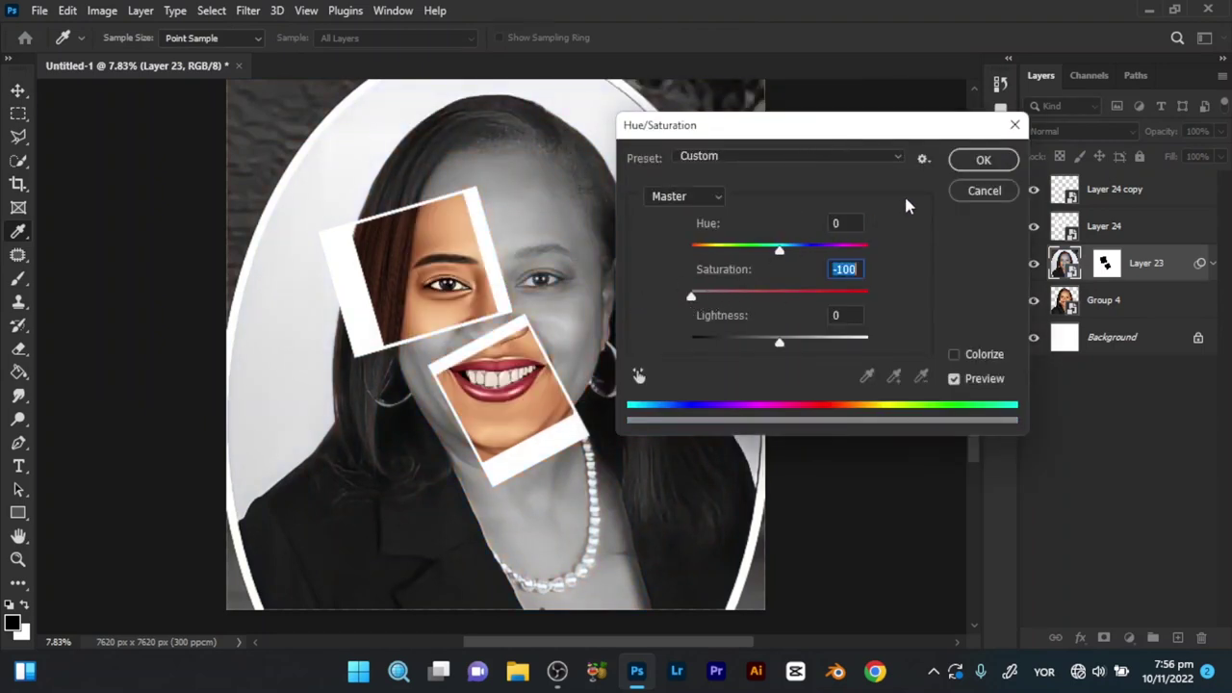
click(983, 160)
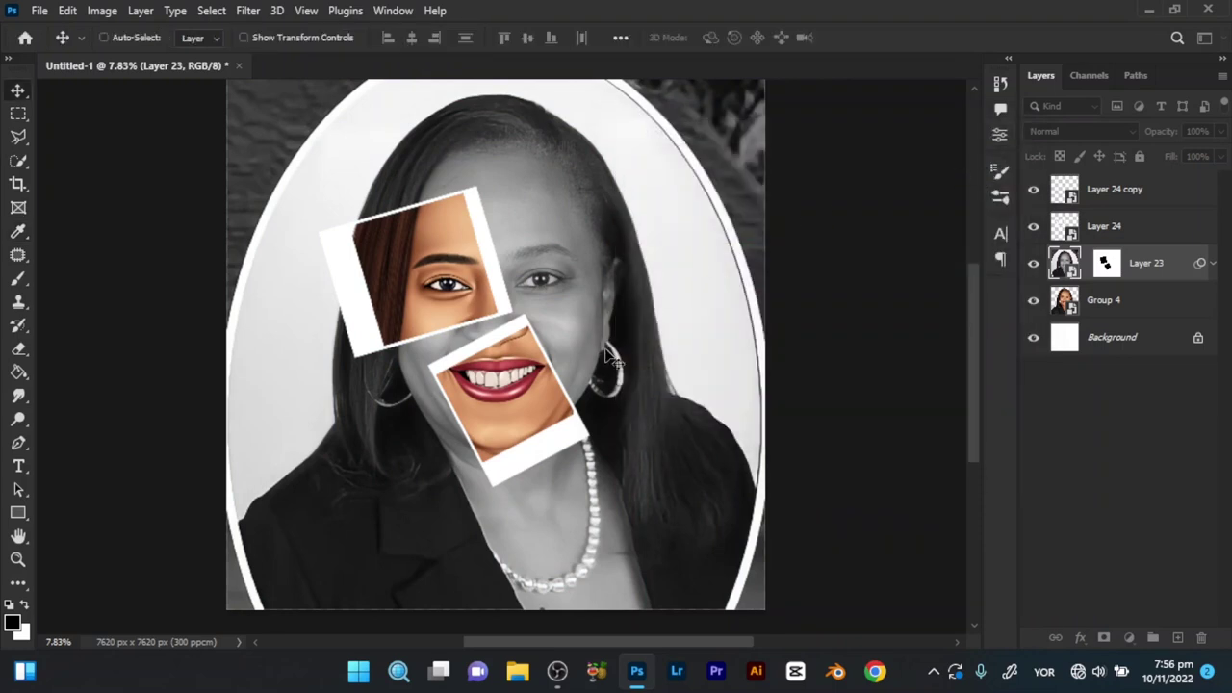
Step: Reframe the view on the face, collapse Layer 23's Smart Filters and reselect Layer 23
key(z)
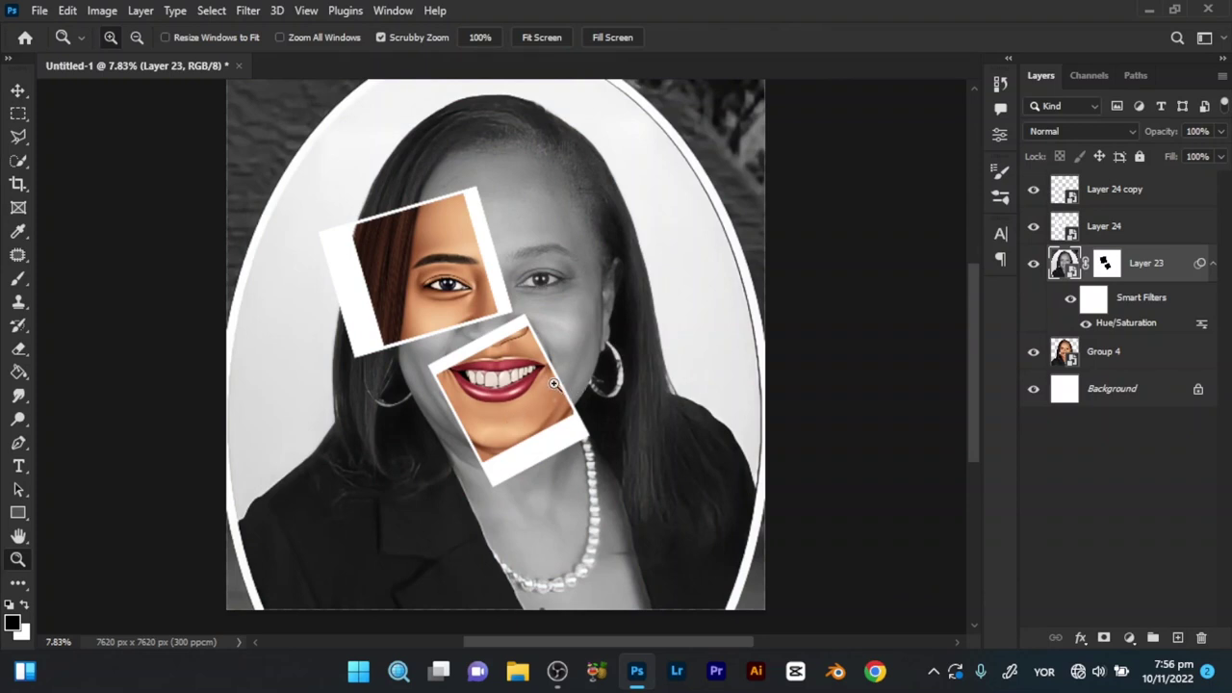
key(v)
drag(563, 395, 556, 384)
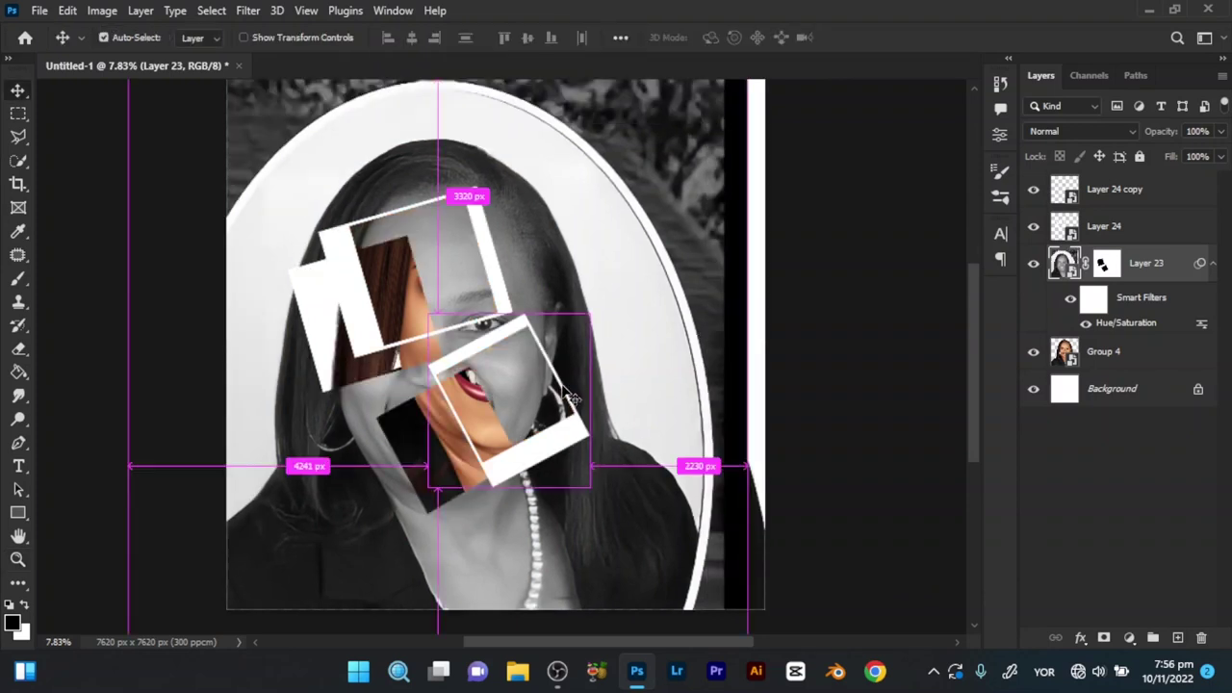
key(z)
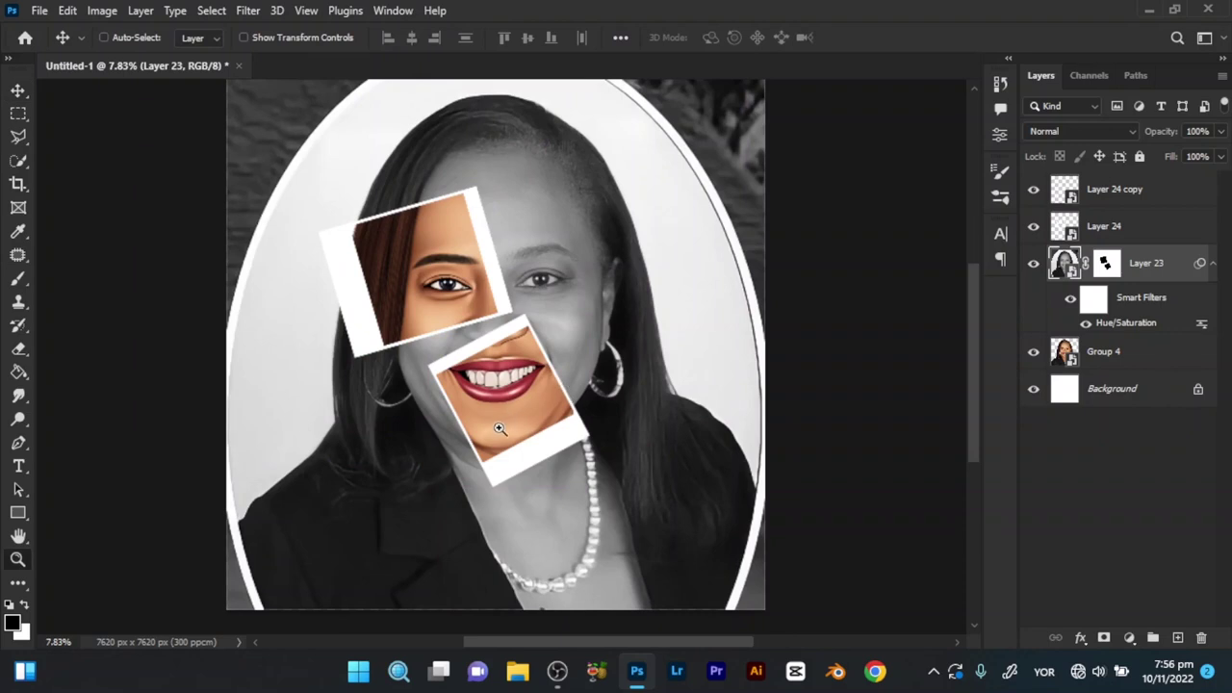
drag(499, 428, 479, 434)
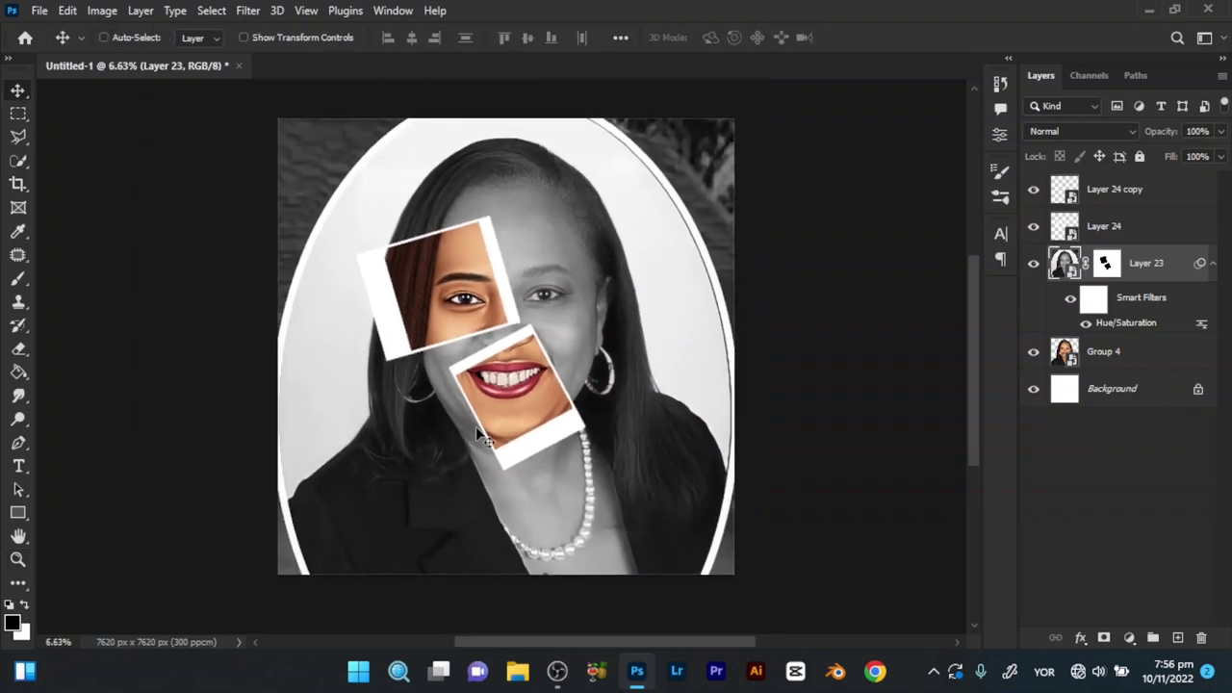
key(z)
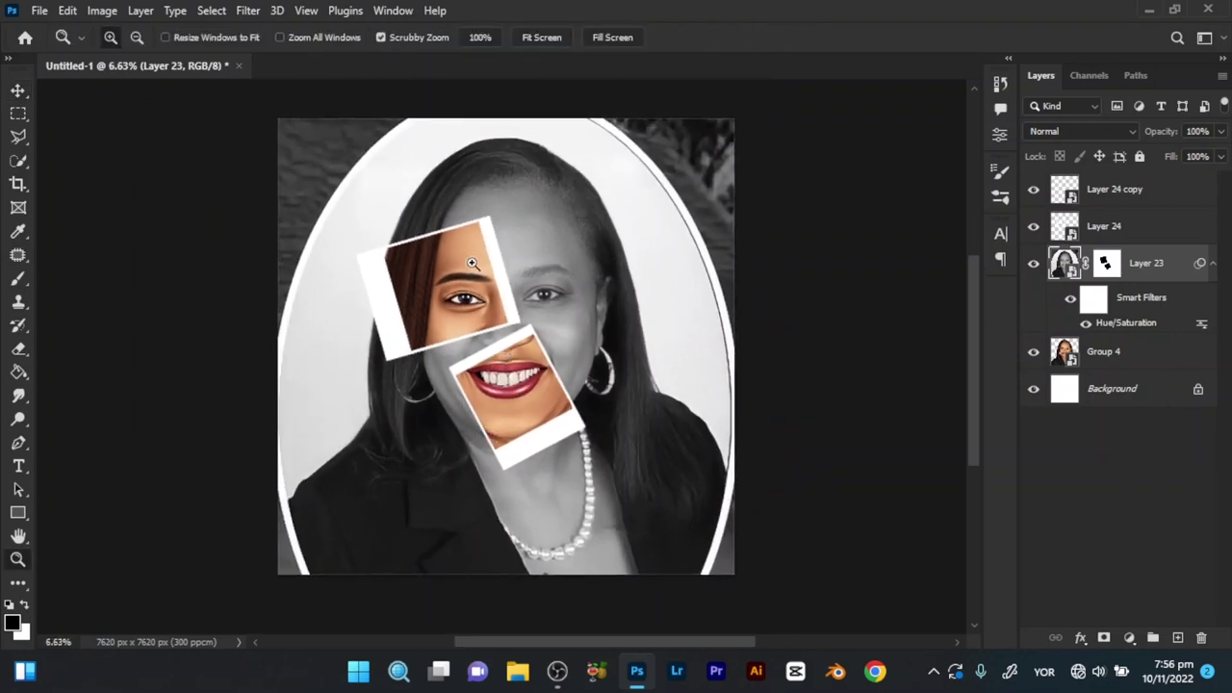
drag(472, 263, 540, 265)
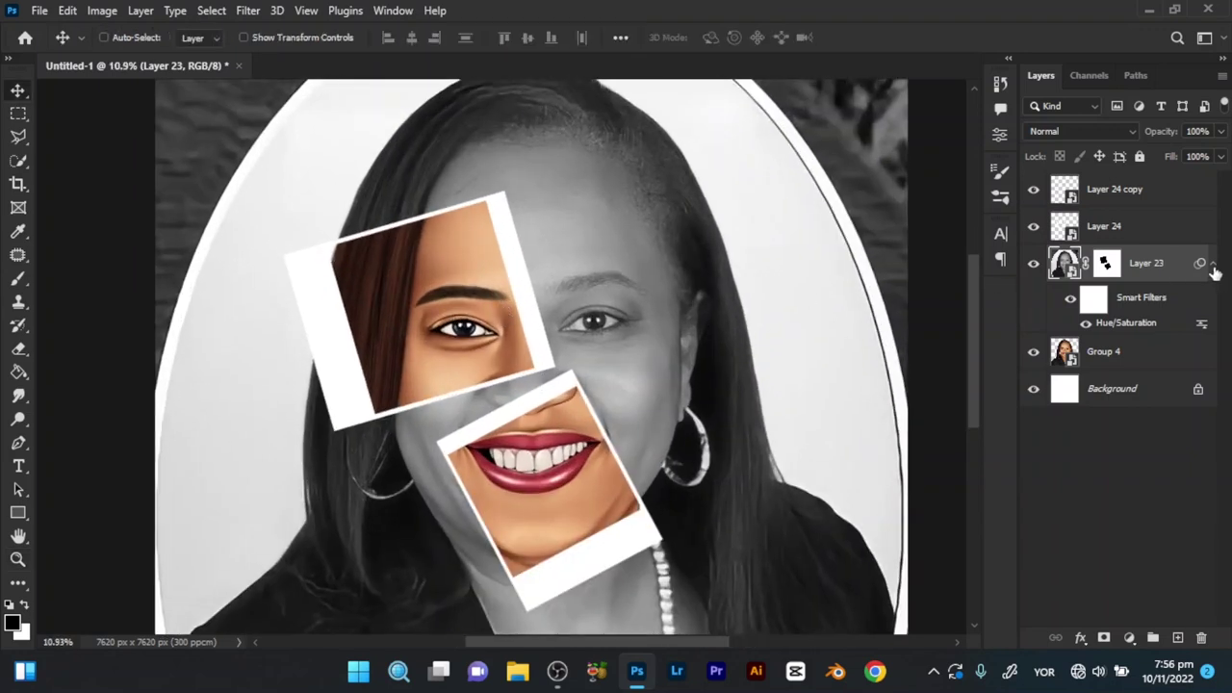
click(1213, 265)
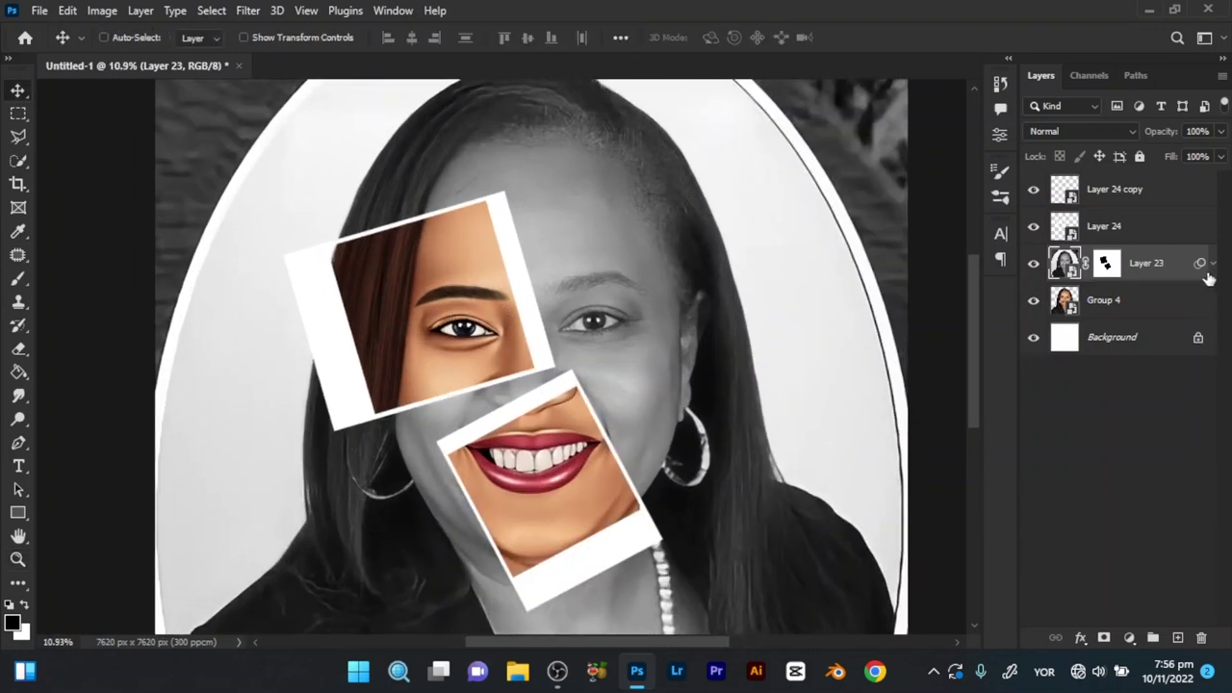
click(1136, 304)
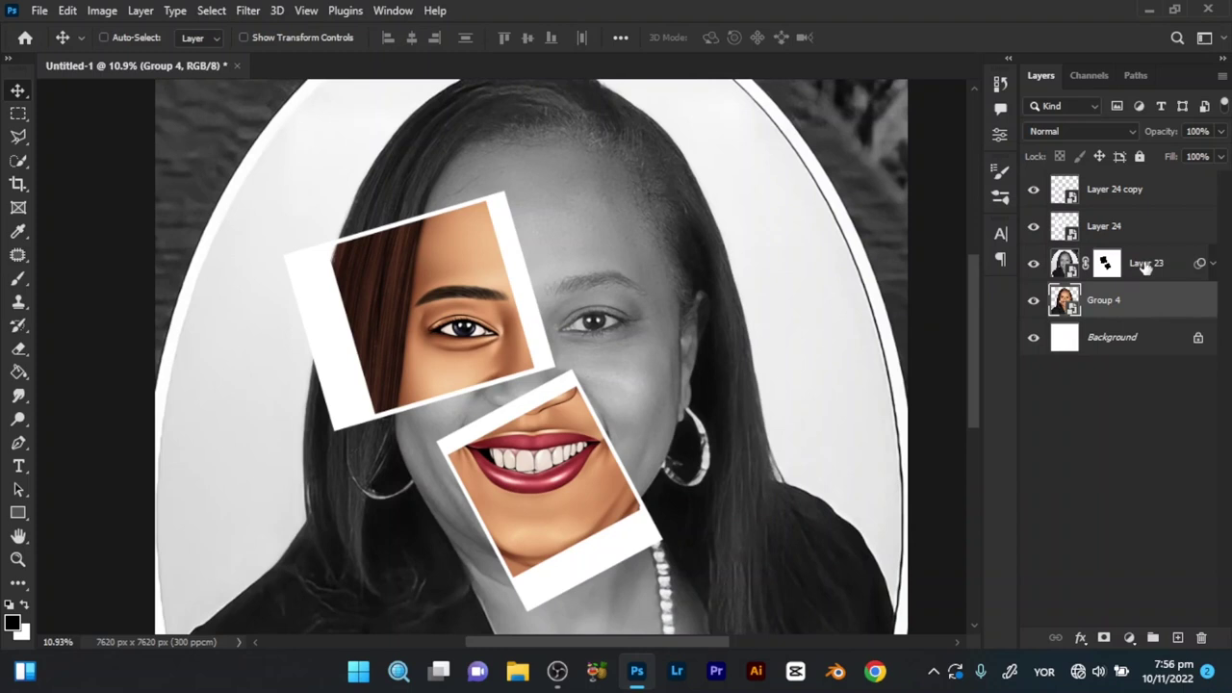
click(1145, 269)
Step: Add a new layer, then pen-trace the eye frame's edge down to its lower corner
click(1178, 639)
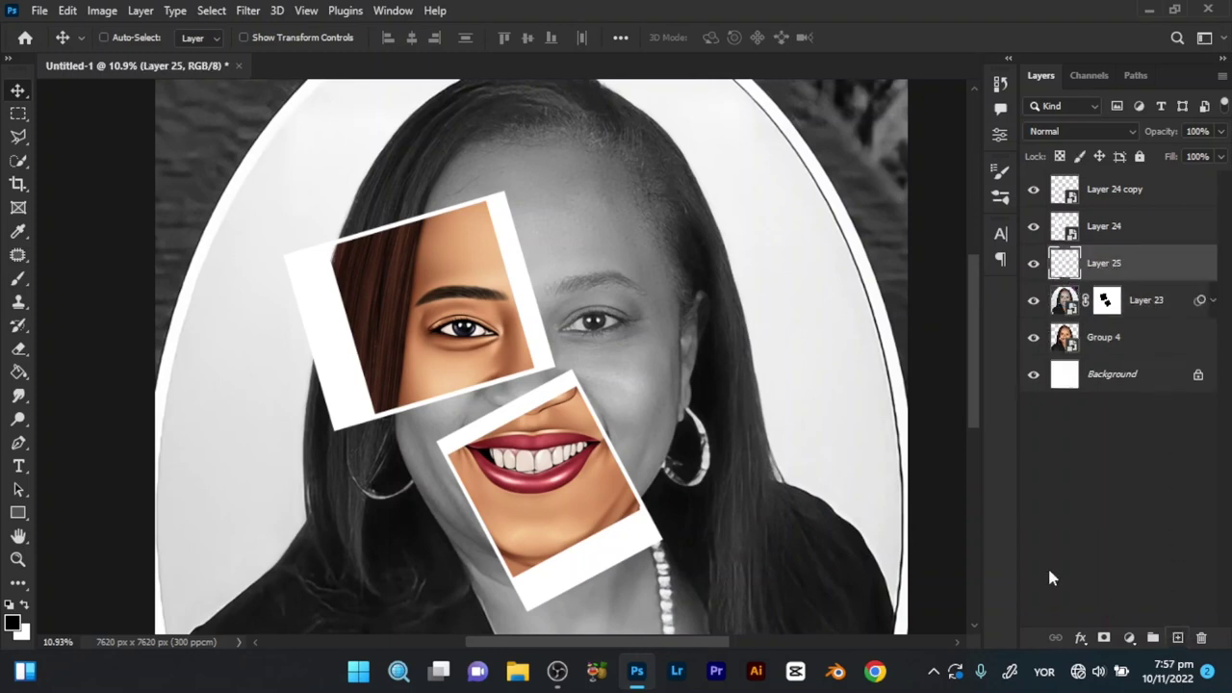
drag(432, 389, 490, 353)
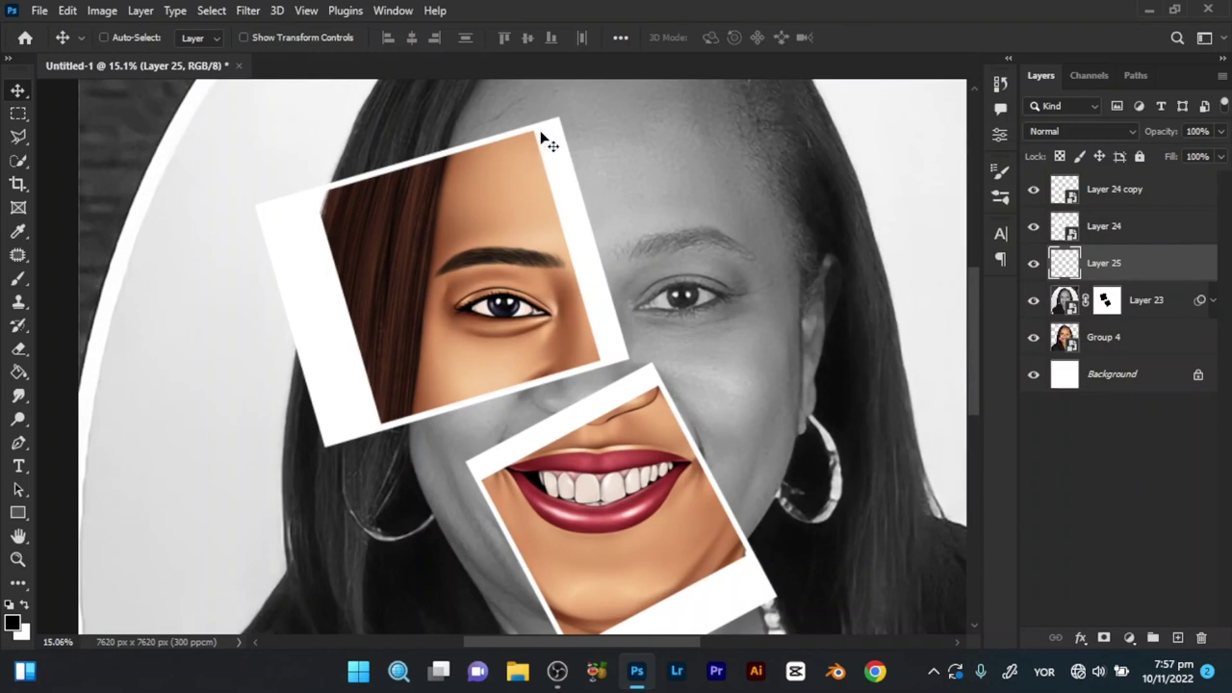
key(p)
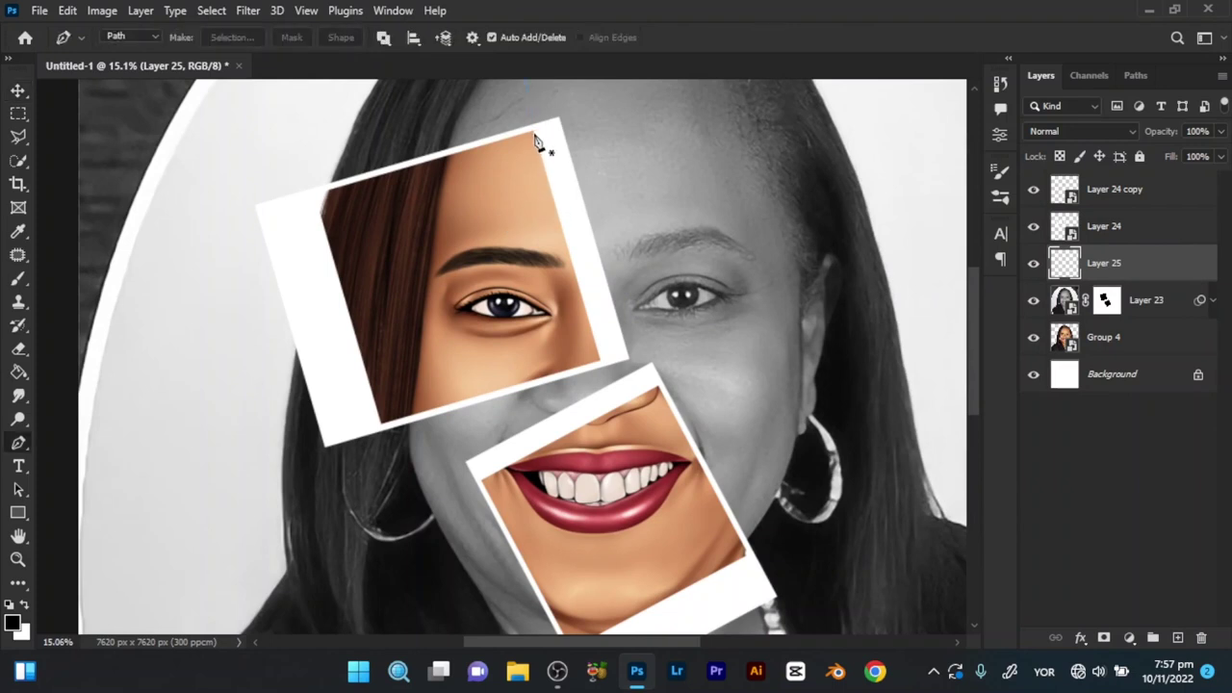
click(533, 133)
drag(554, 232, 562, 267)
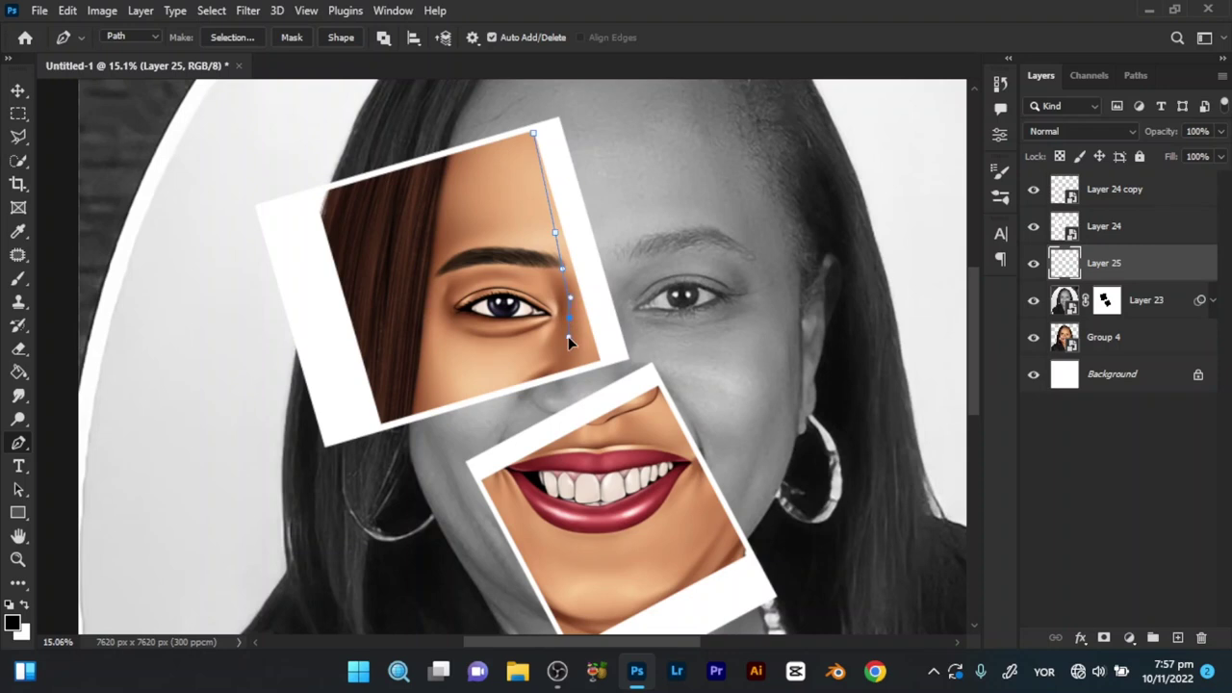
drag(568, 336, 570, 338)
click(582, 367)
click(596, 362)
drag(568, 239, 559, 204)
Step: Extend the path along the eye frame's bottom edge to its lower-left corner
drag(623, 323, 594, 221)
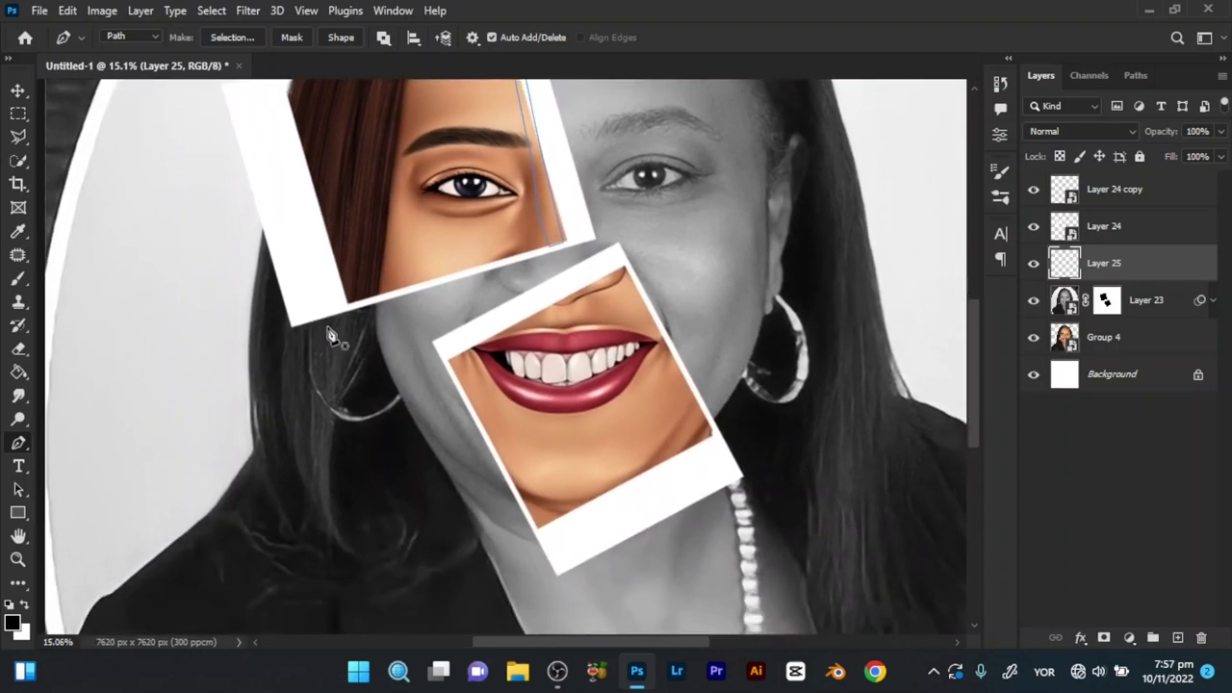
click(304, 369)
click(593, 239)
click(293, 322)
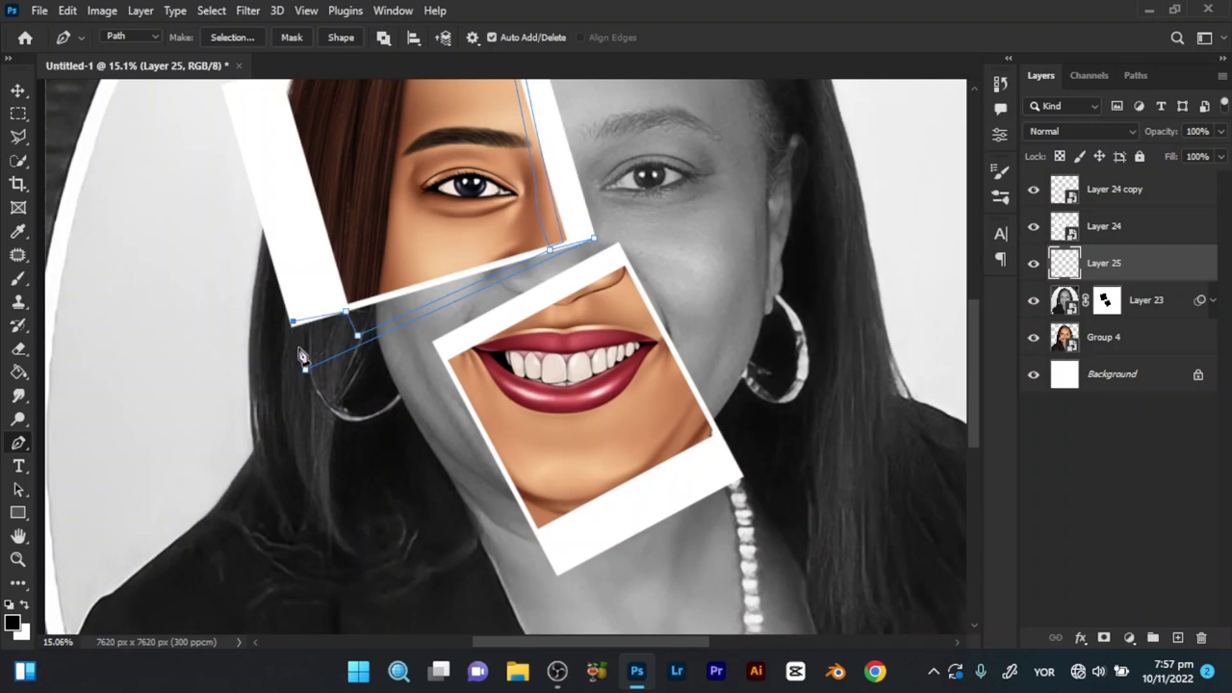
click(304, 368)
Step: Continue the path down the mouth frame's left side along the jawline
drag(440, 412, 350, 277)
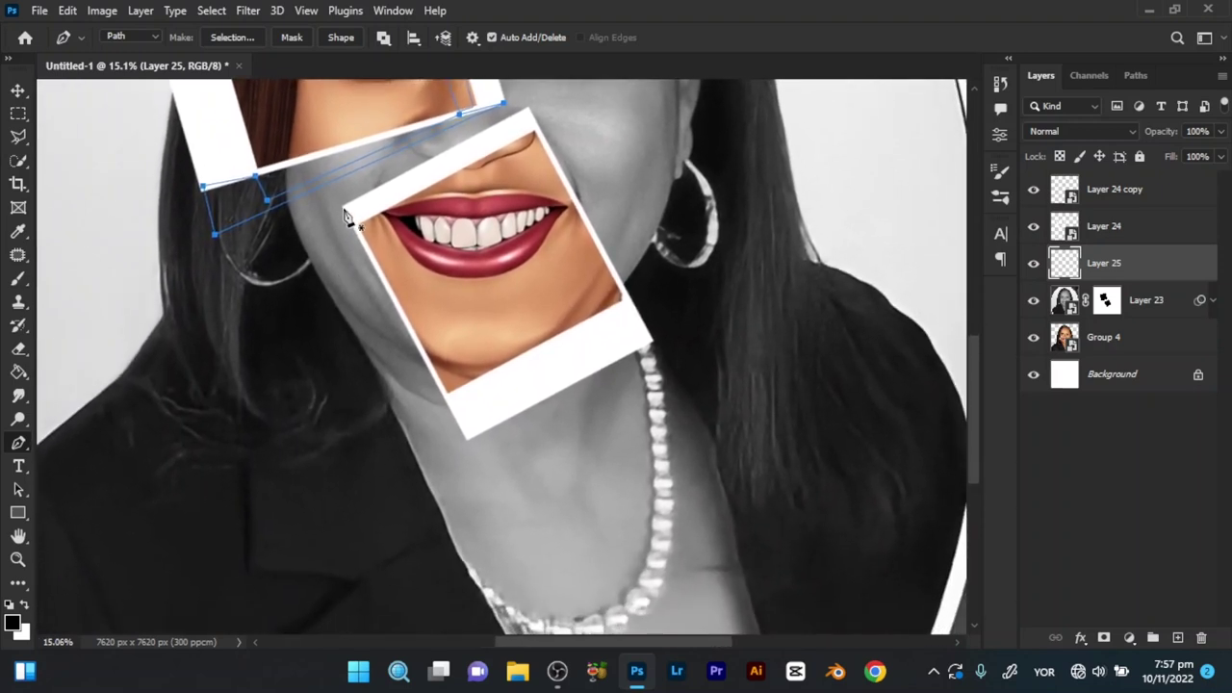
drag(386, 271, 379, 251)
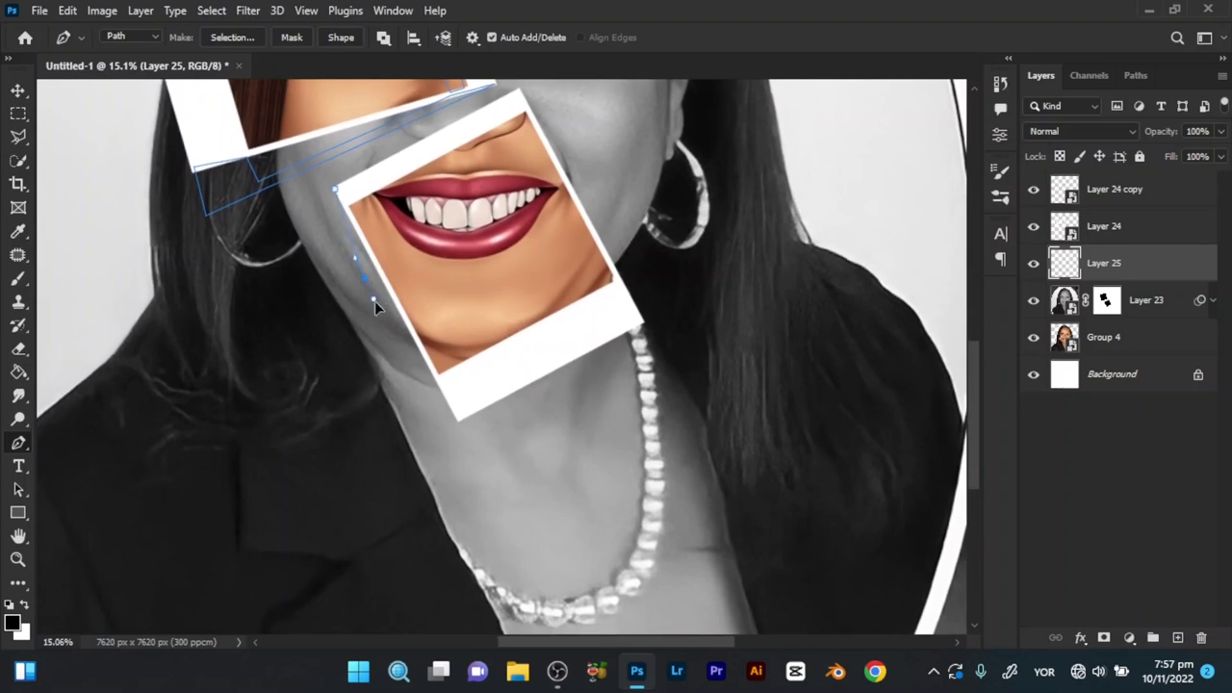
click(383, 351)
click(428, 439)
Step: Add pen anchors back up beside the mouth frame toward its top corner
click(436, 378)
ctrl+click(424, 395)
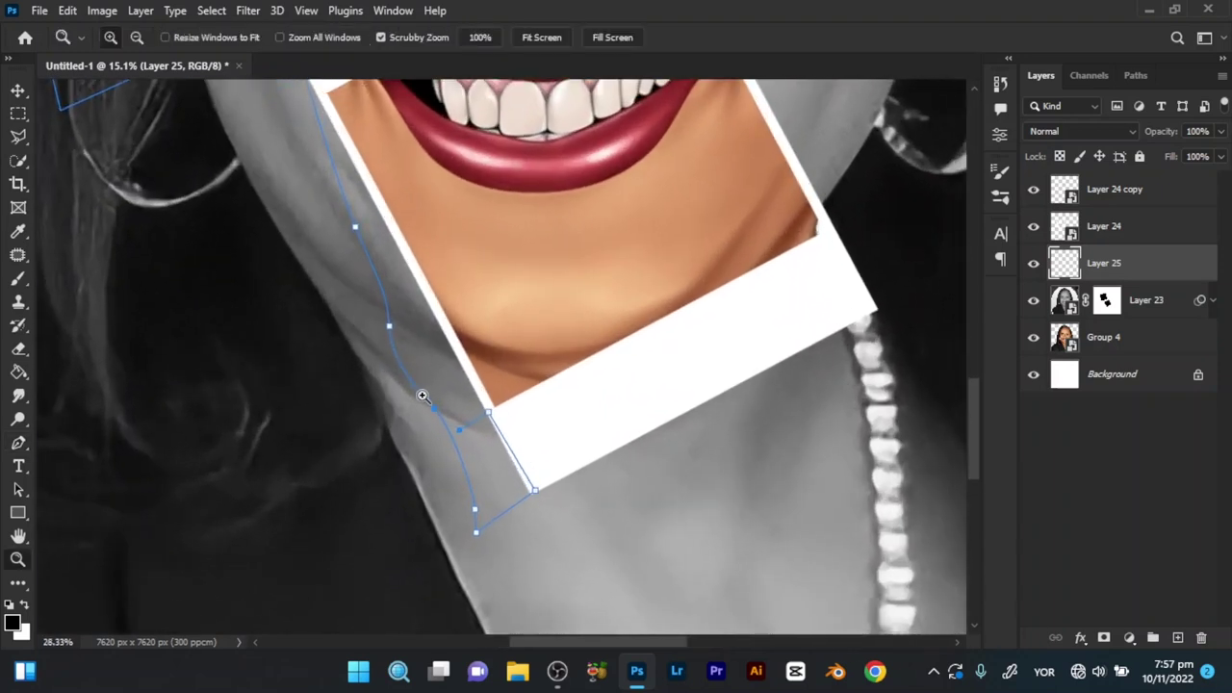
click(425, 379)
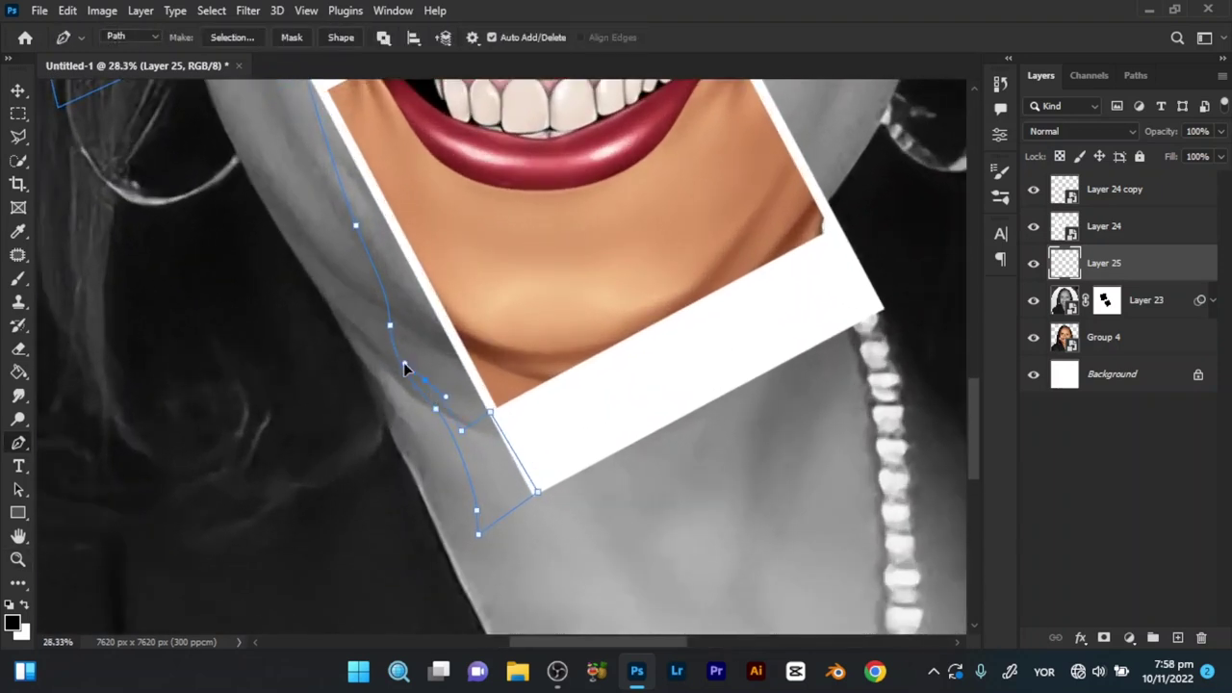
click(404, 362)
click(395, 282)
drag(444, 358, 526, 521)
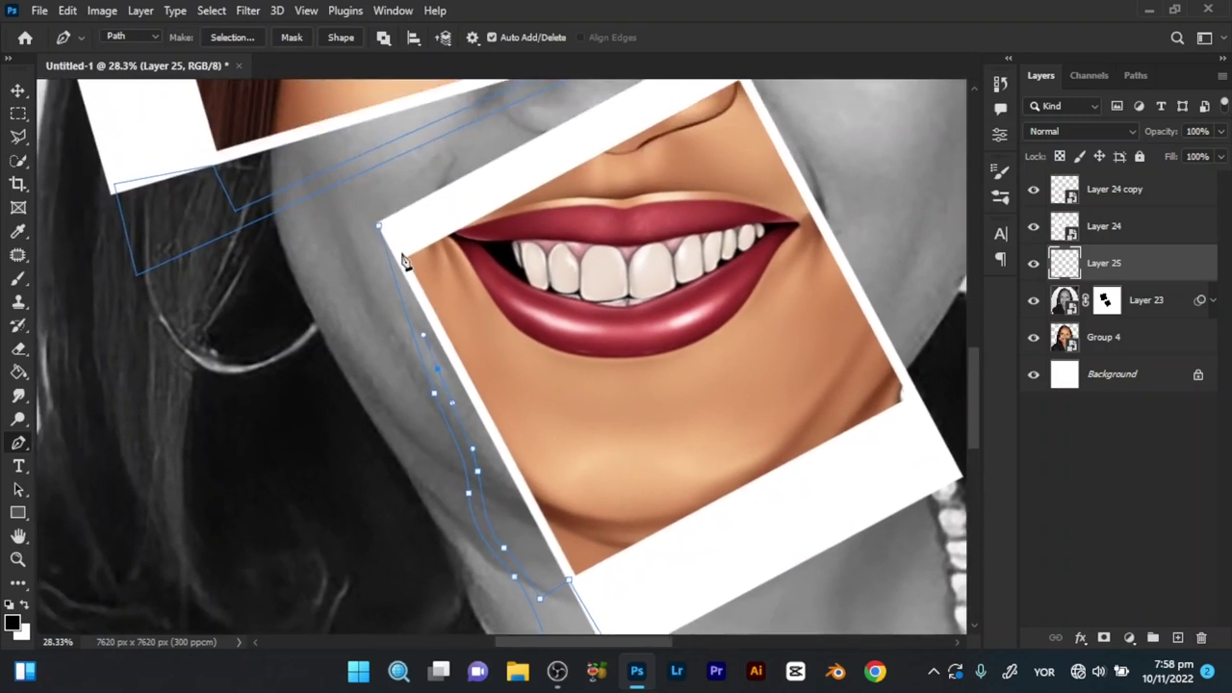
click(398, 246)
Step: Curve the path along the upper lip to the frame's top corner, deleting one wrong segment
mouse_move(571, 299)
mouse_down()
mouse_move(528, 316)
mouse_move(515, 345)
mouse_up()
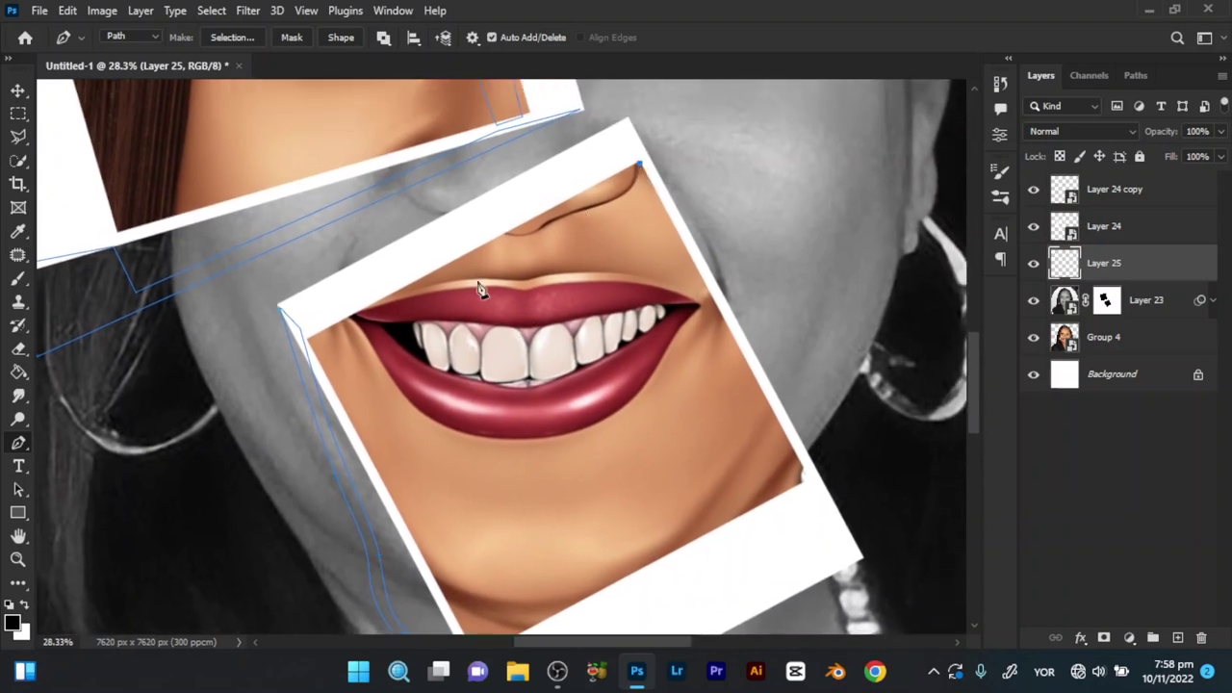
drag(585, 214, 405, 317)
drag(319, 370, 321, 351)
ctrl+click(375, 340)
key(Delete)
drag(383, 339, 373, 349)
click(372, 356)
drag(308, 332, 326, 324)
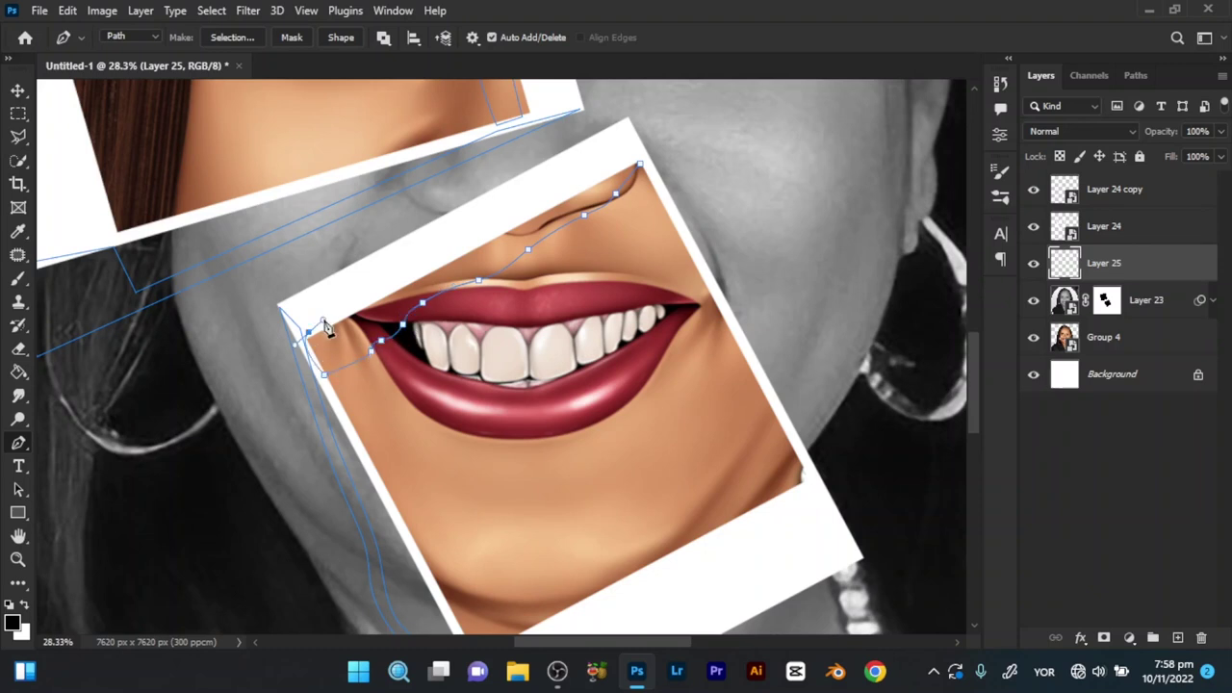
drag(613, 168, 643, 157)
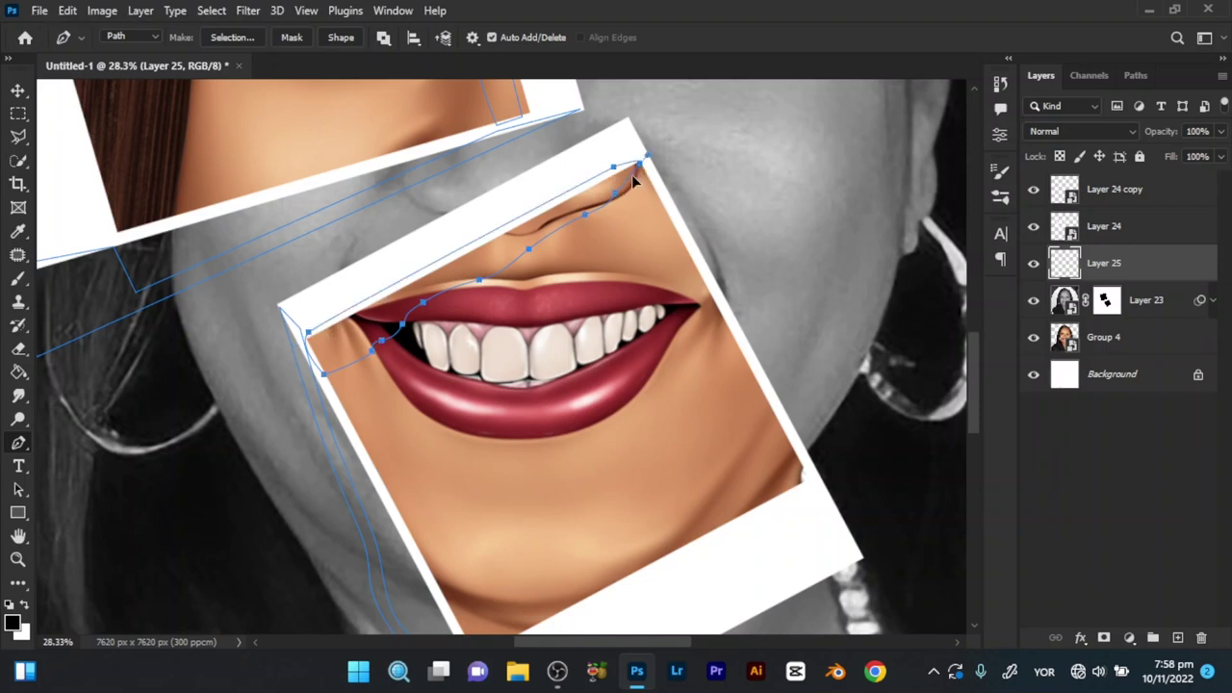
drag(633, 243, 566, 259)
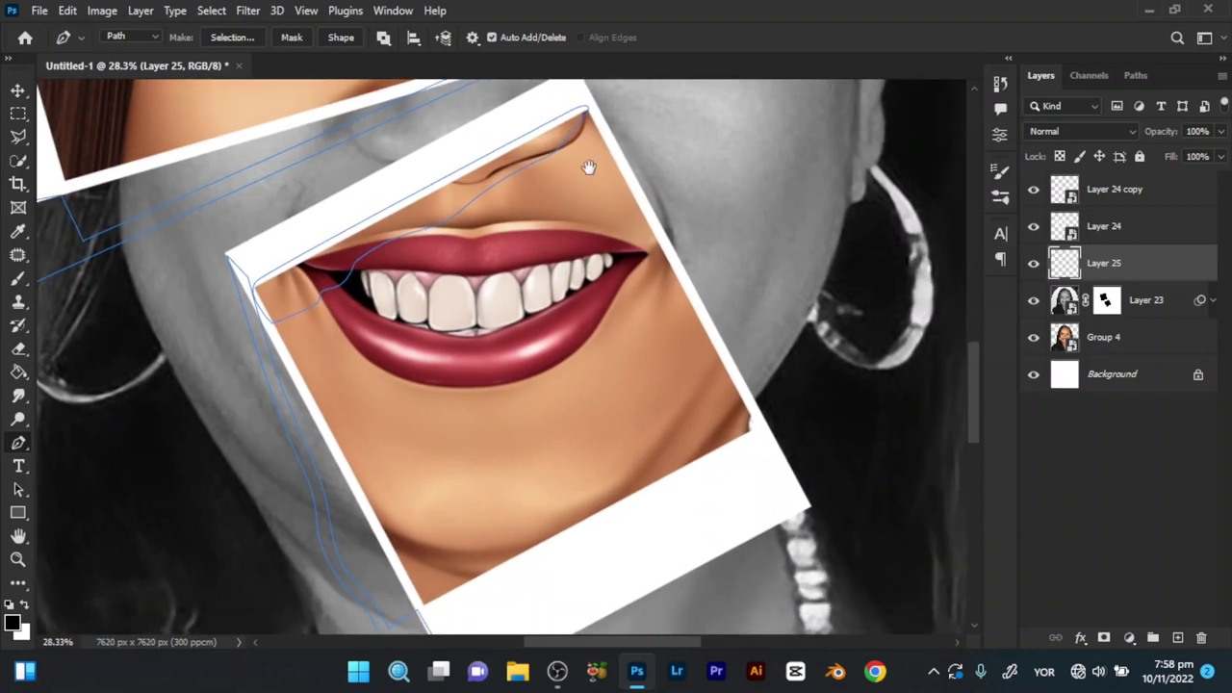
scroll(580, 256, down, 3)
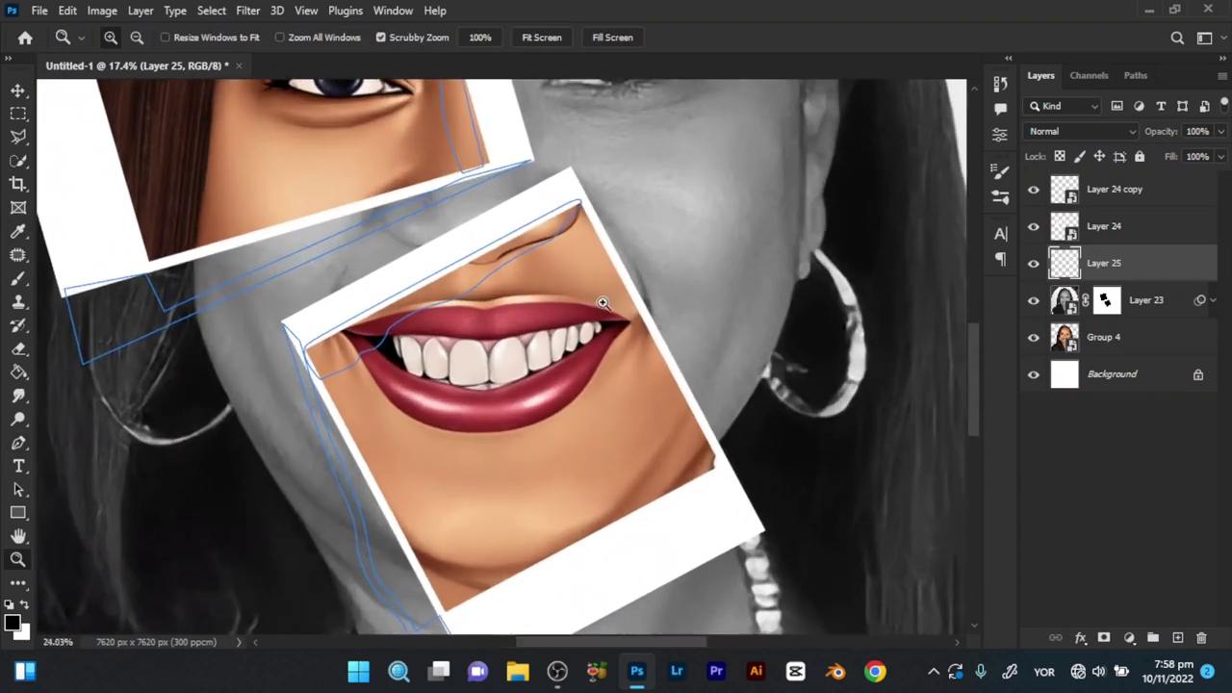
Step: Trace the shadow path below the lips' right corner and down the frame edge
scroll(587, 251, up, 3)
drag(617, 276, 562, 196)
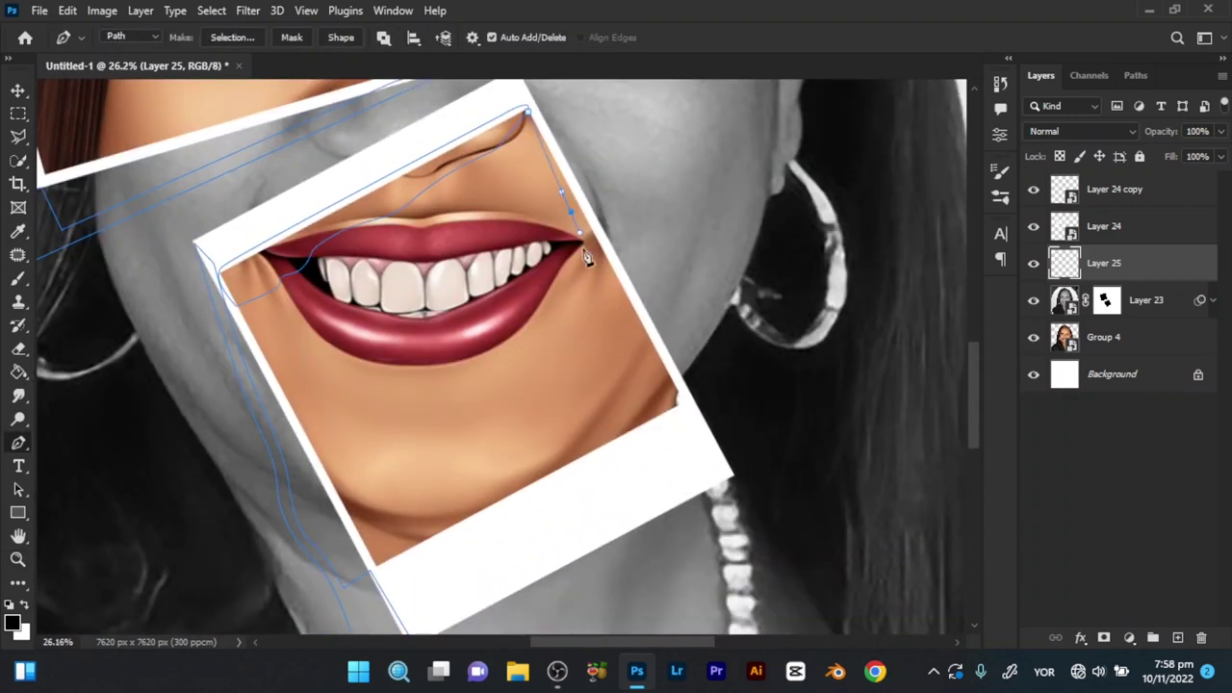
click(613, 306)
drag(616, 309, 577, 240)
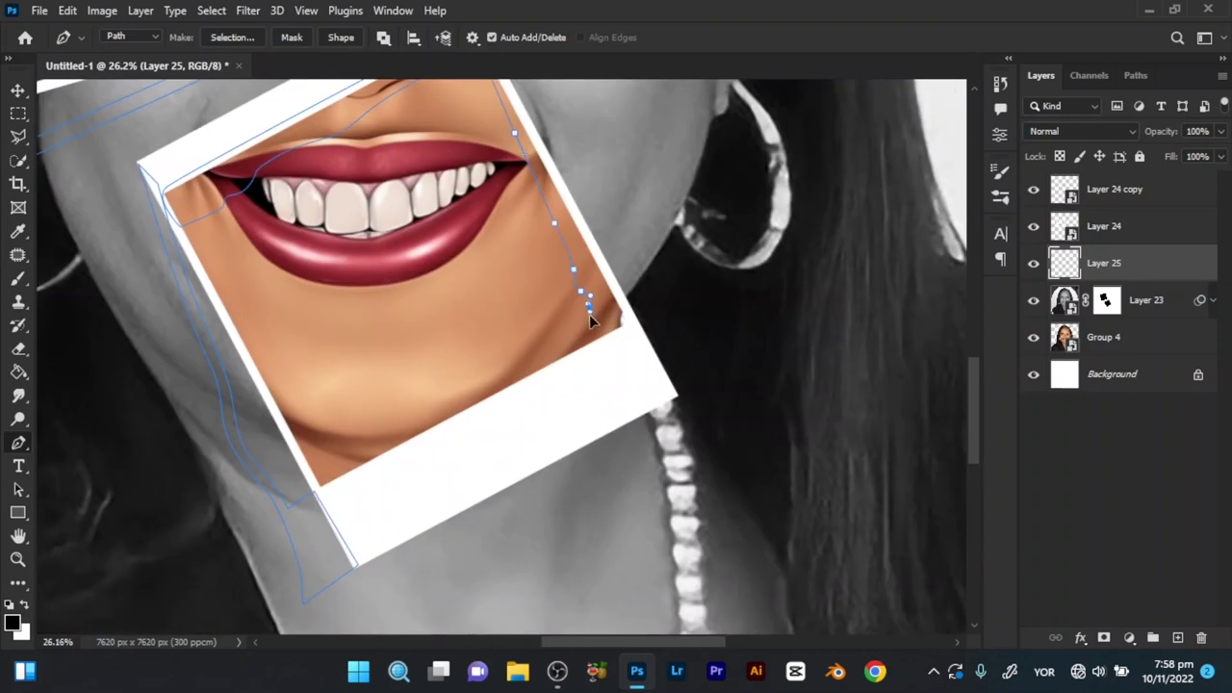
click(593, 329)
click(610, 337)
Step: Add anchors back up along the shadow's inner edge by the chin, then zoom out
scroll(622, 340, up, 3)
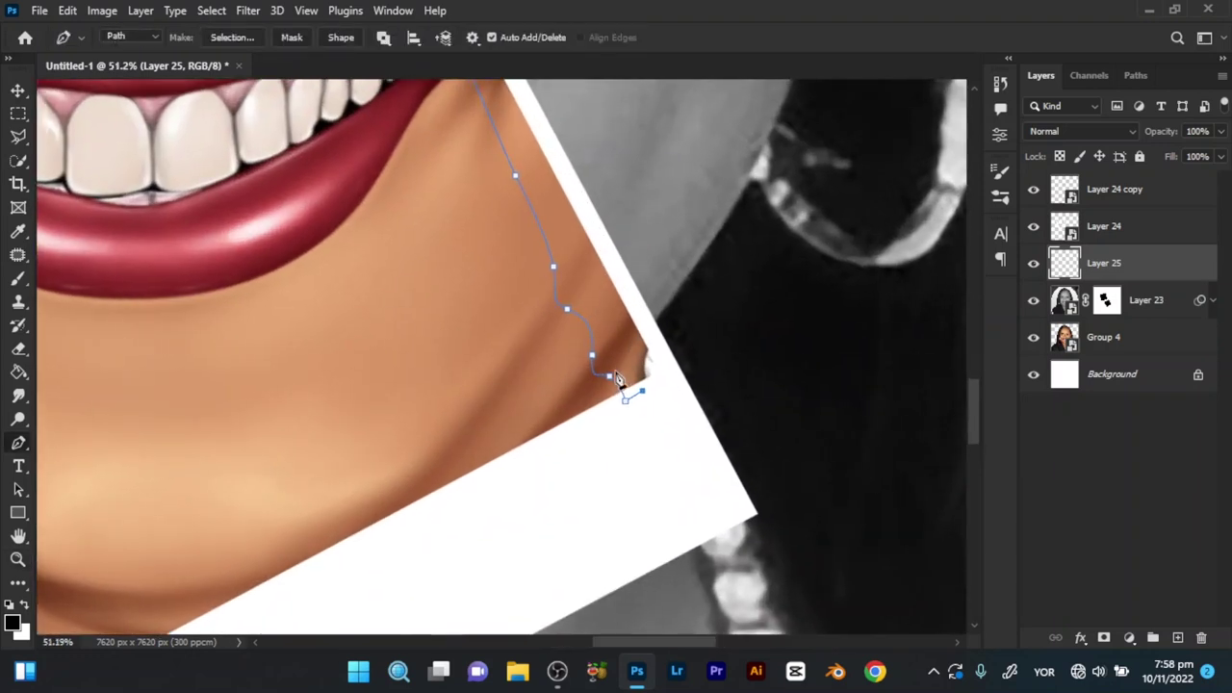
click(598, 309)
click(586, 302)
click(571, 272)
click(572, 257)
scroll(572, 257, up, 3)
click(622, 330)
click(607, 301)
scroll(590, 273, up, 1)
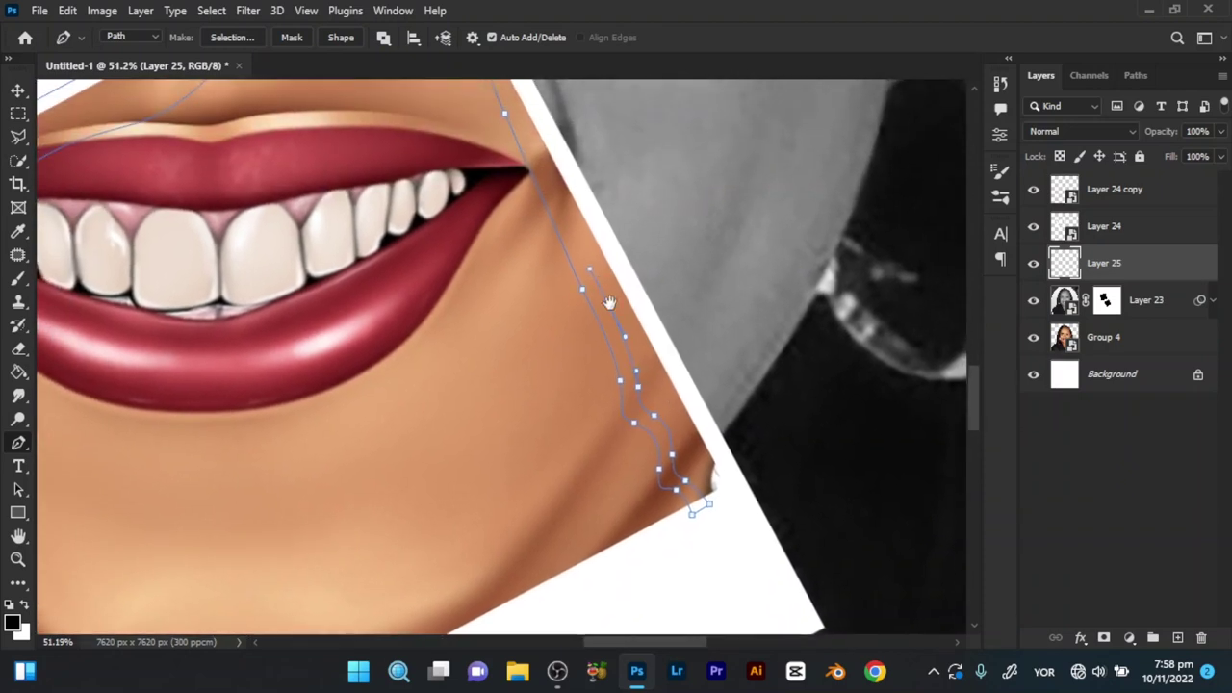
scroll(568, 241, up, 3)
scroll(532, 170, up, 2)
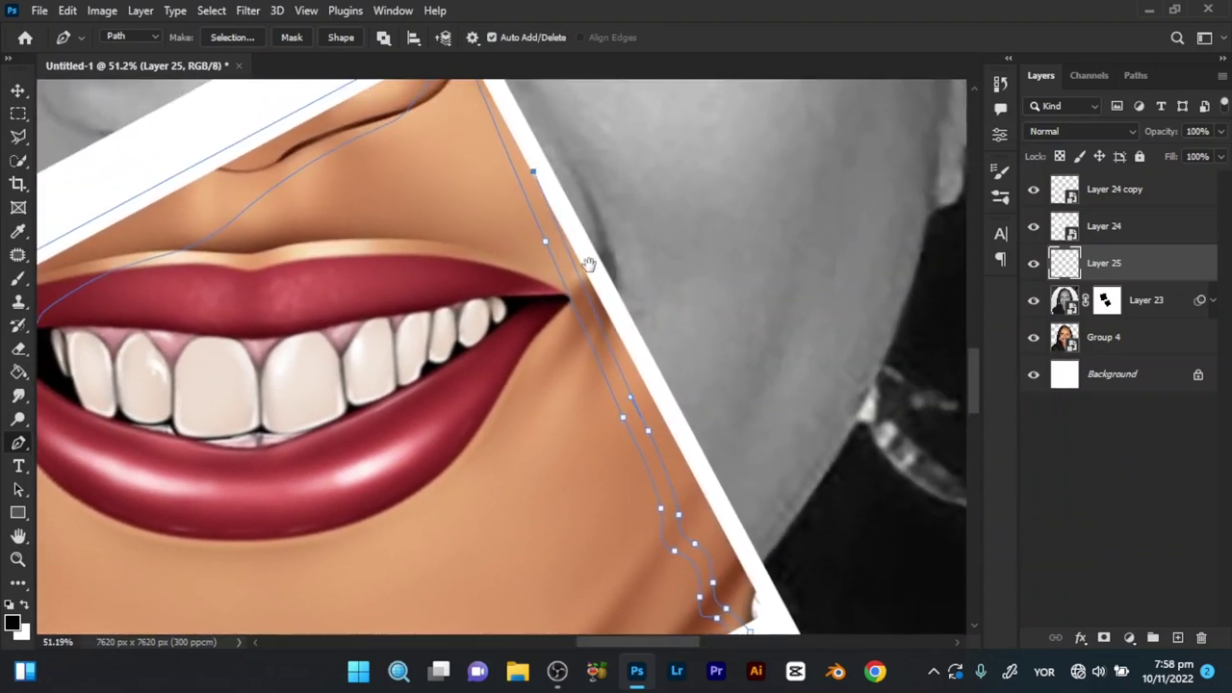
scroll(586, 267, up, 2)
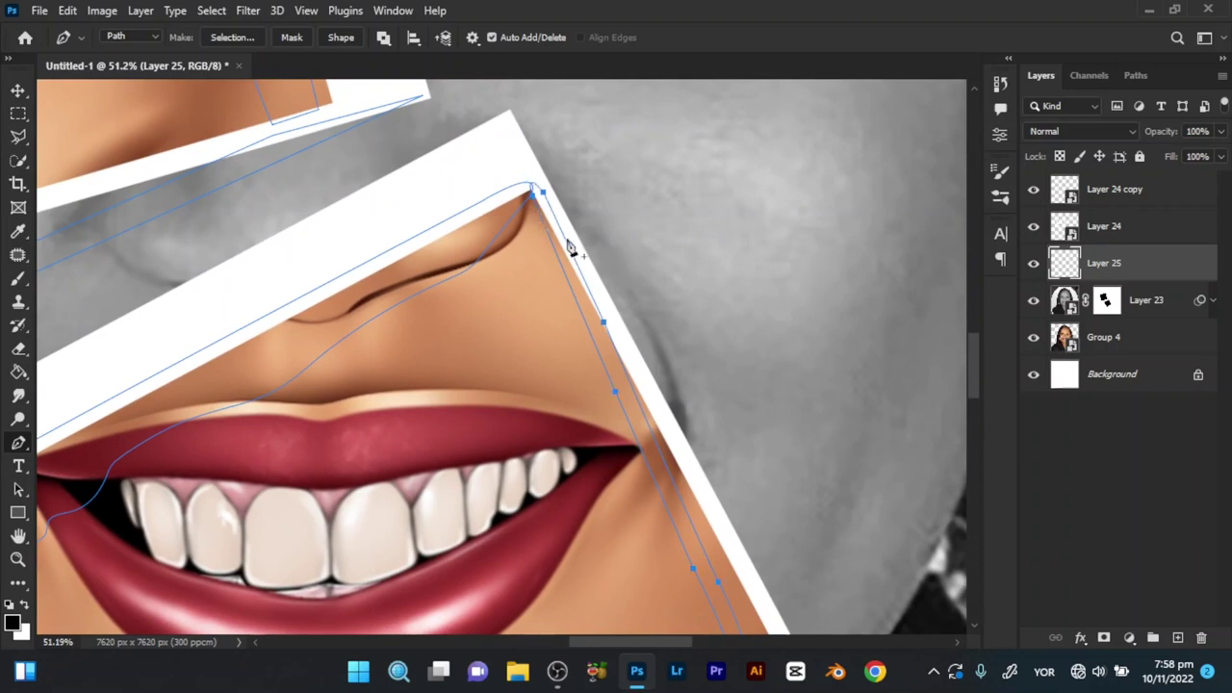
key(z)
mouse_move(629, 274)
mouse_down()
mouse_move(558, 318)
mouse_move(520, 322)
mouse_up()
key(p)
mouse_move(597, 349)
mouse_down()
mouse_move(550, 298)
mouse_move(585, 361)
mouse_move(565, 350)
mouse_move(555, 391)
mouse_up()
Step: Zoom into the eye photo and start a path curving along the hairline
key(z)
key(p)
key(z)
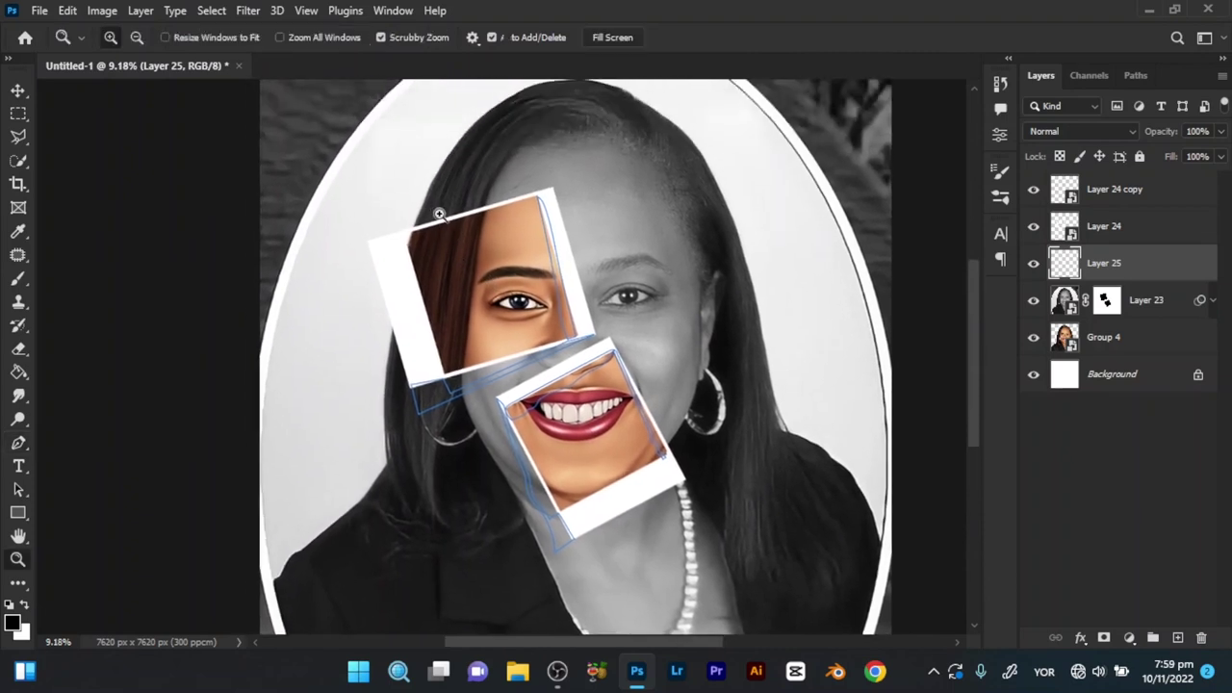
drag(440, 209, 500, 289)
key(p)
click(359, 282)
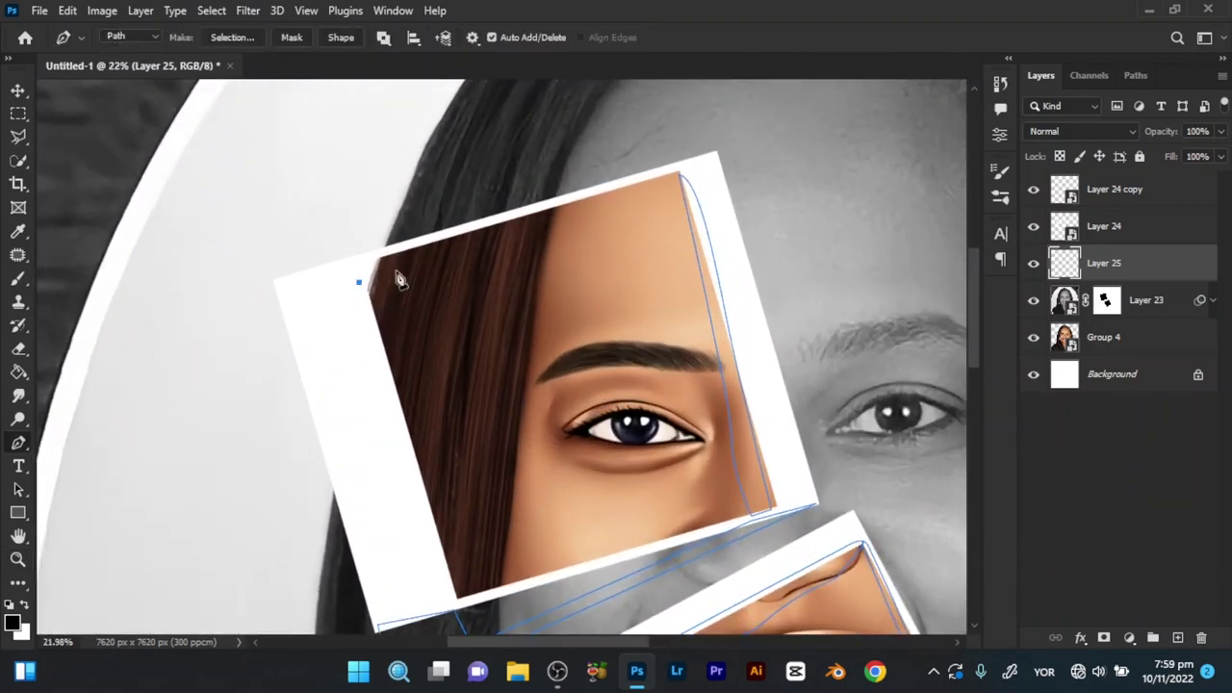
drag(419, 269, 464, 260)
click(452, 258)
click(509, 242)
drag(531, 238, 568, 224)
Step: Extend the path to the top-right corner, reshape the hairline curve and close it
click(660, 194)
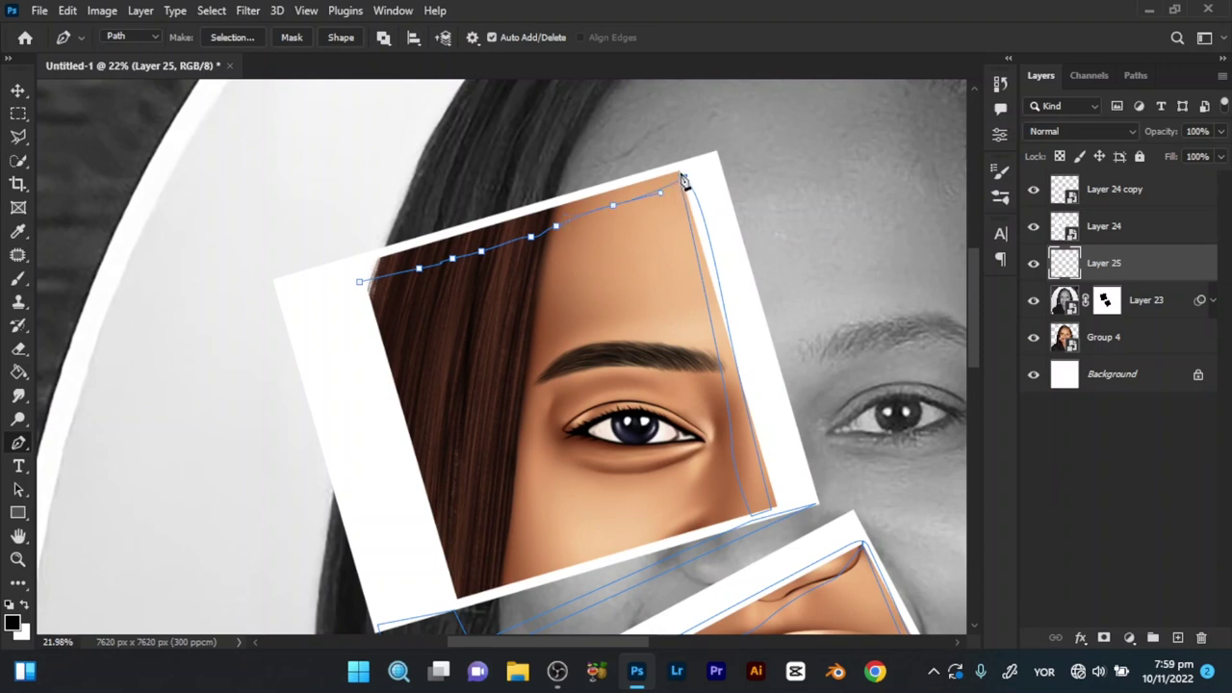
click(683, 175)
click(594, 203)
drag(557, 223, 418, 270)
click(343, 276)
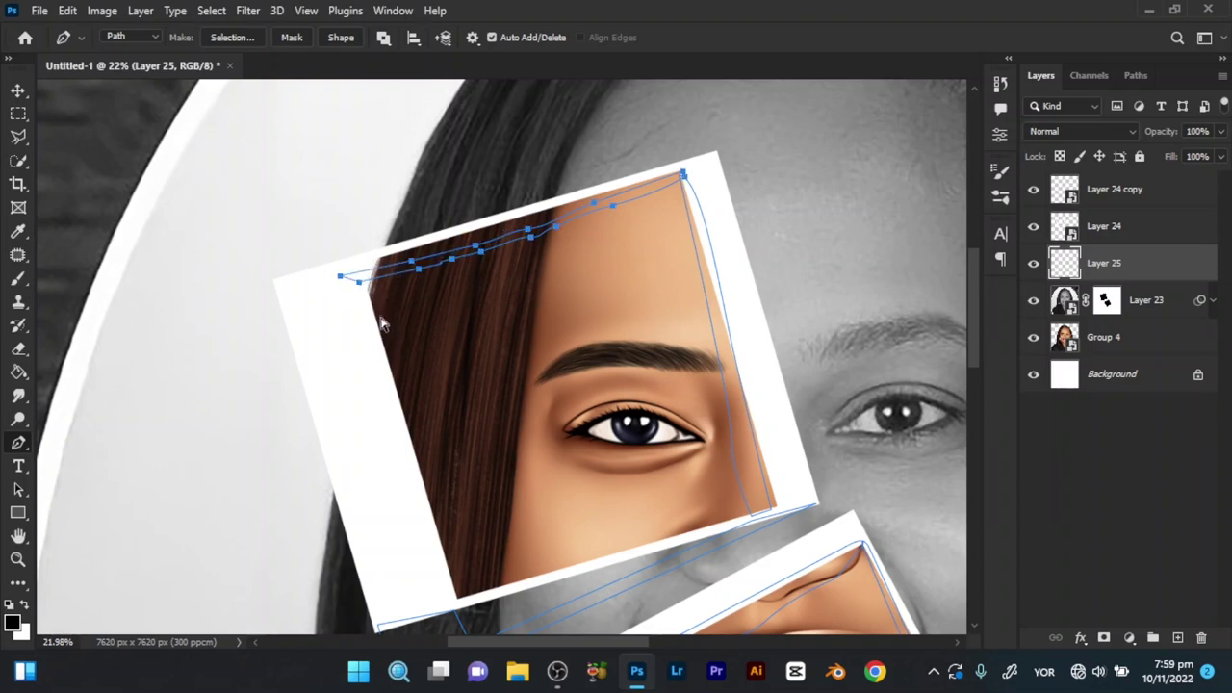
key(z)
drag(483, 286, 486, 274)
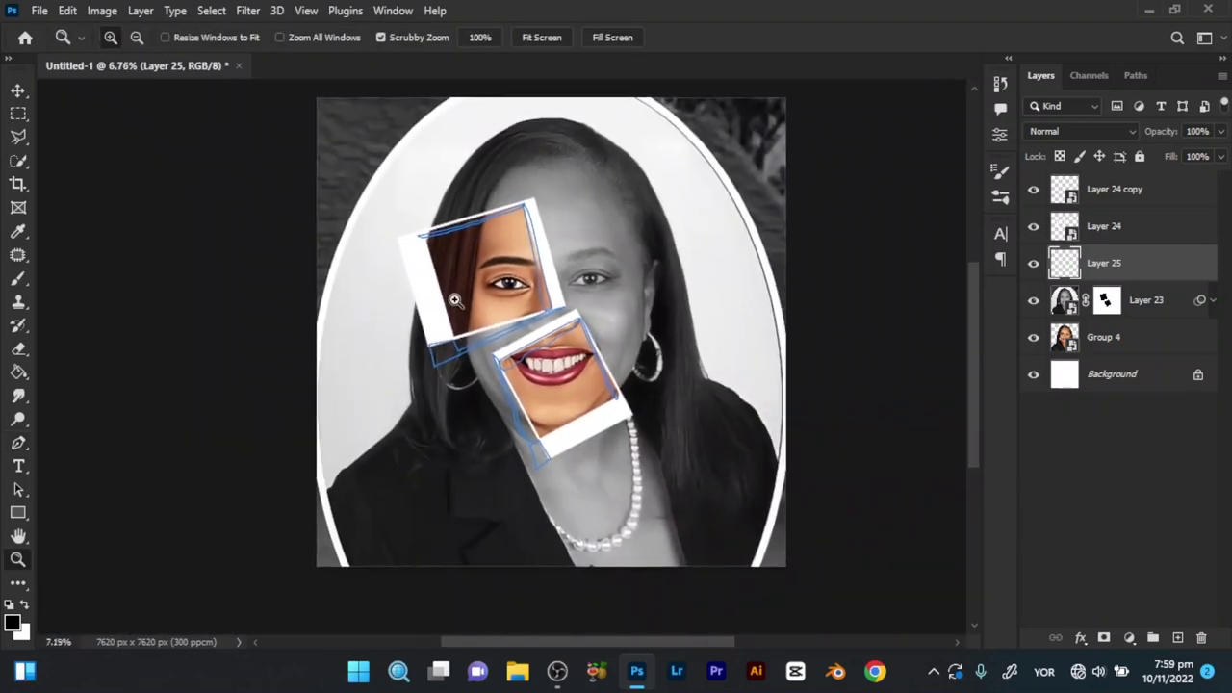
key(p)
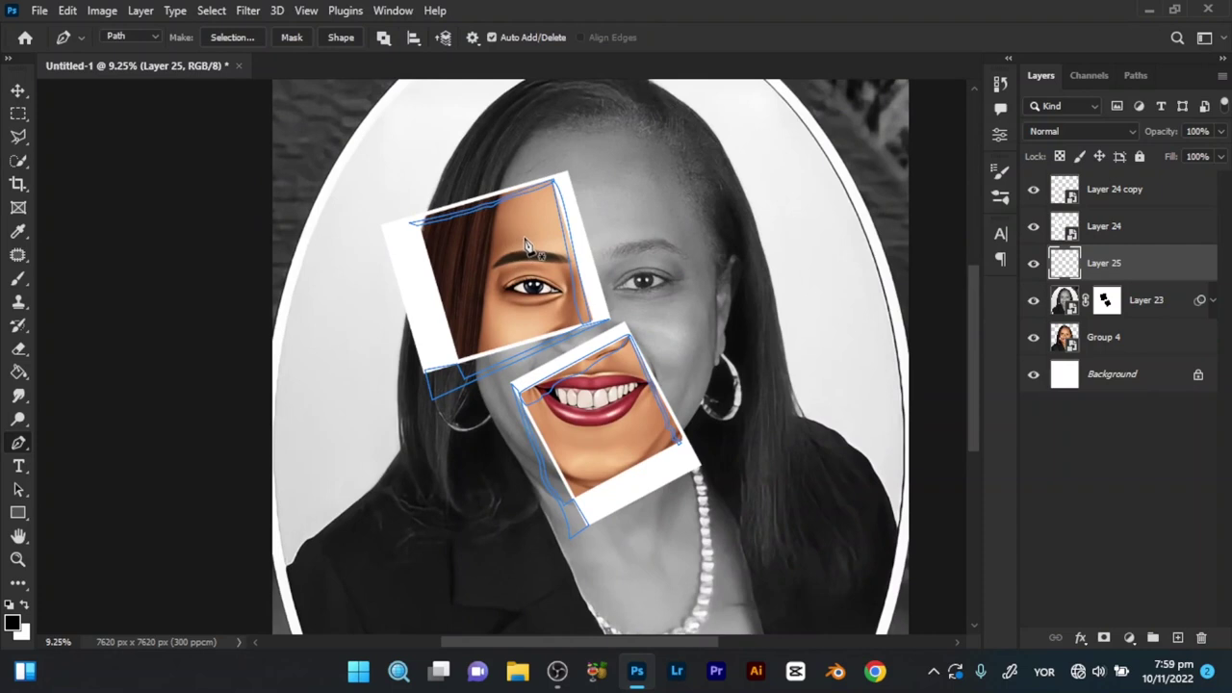
Step: Convert the pen paths into a selection with no feathering
right_click(532, 219)
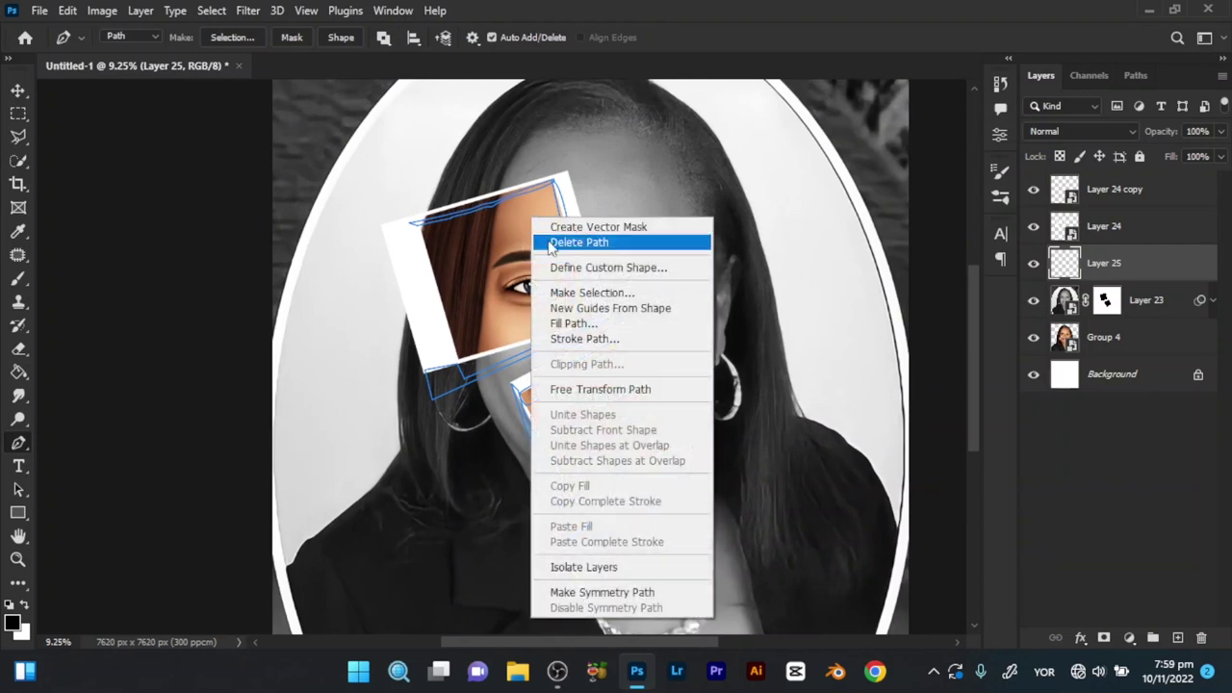
click(589, 285)
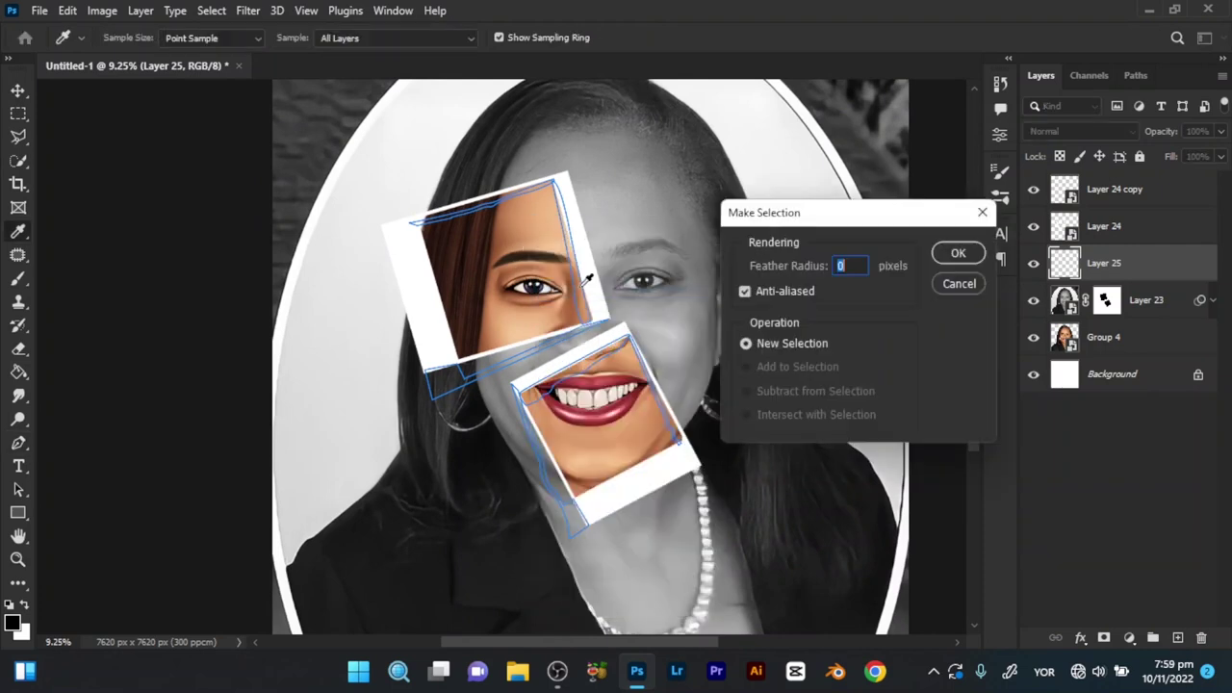
click(958, 253)
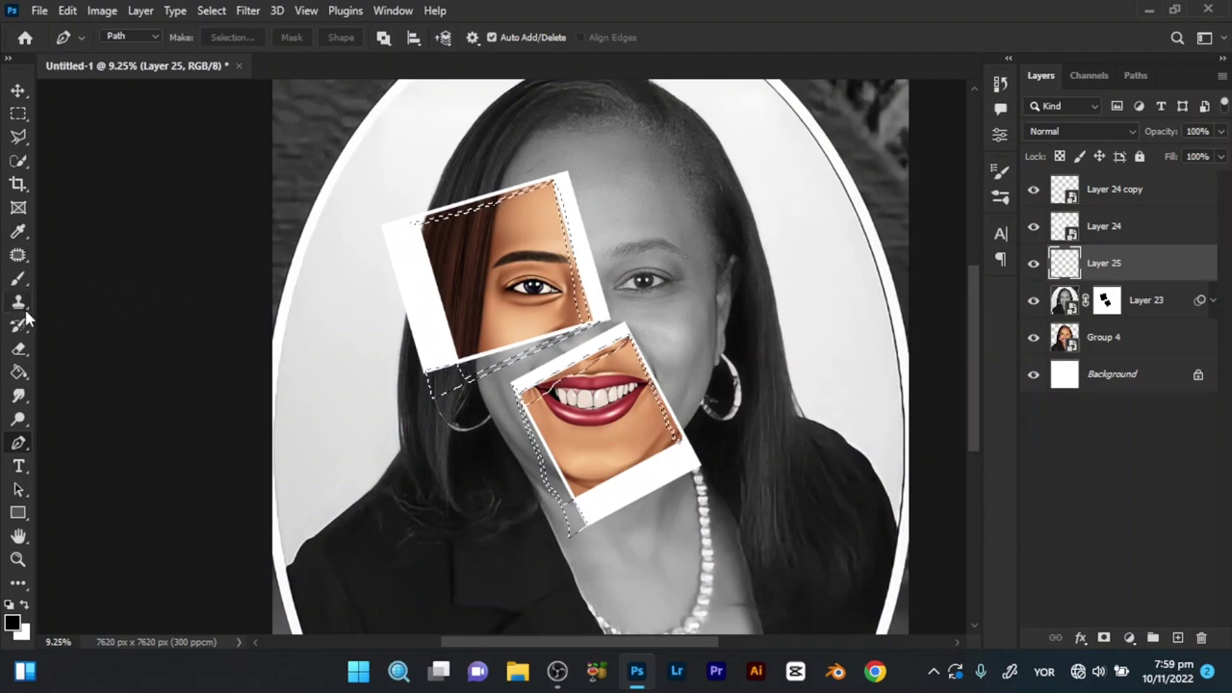
Step: Fill the selected shadow areas on Layer 25 with black and deselect
click(18, 373)
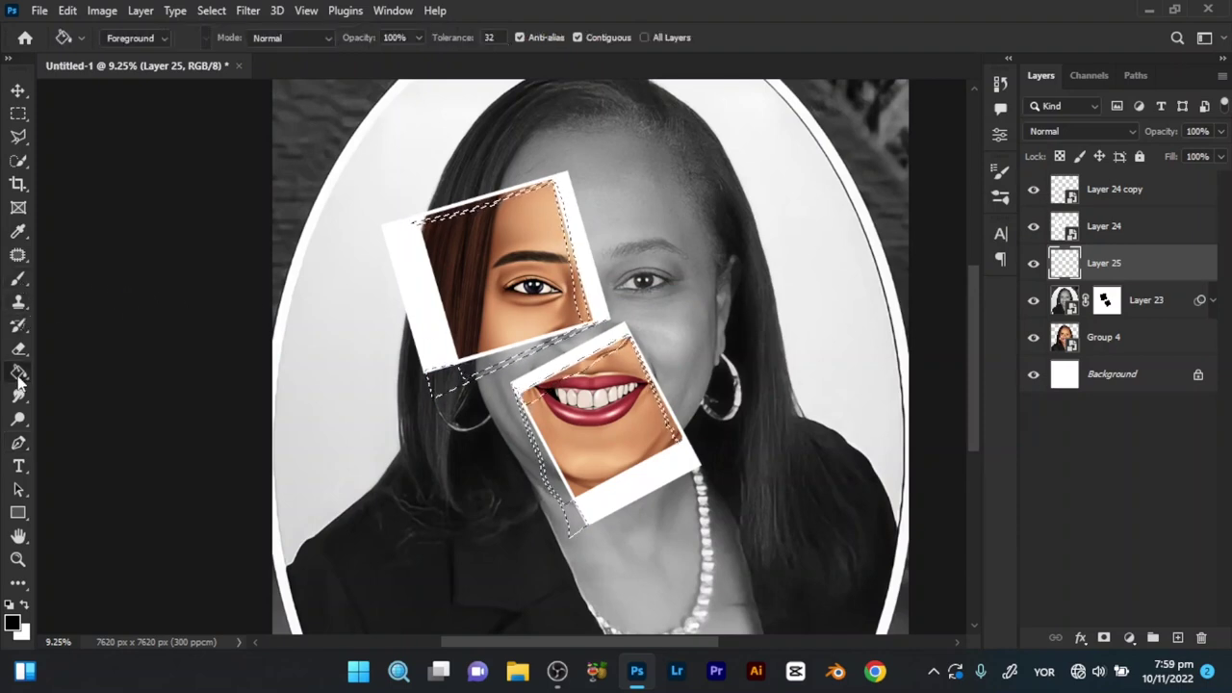
click(590, 352)
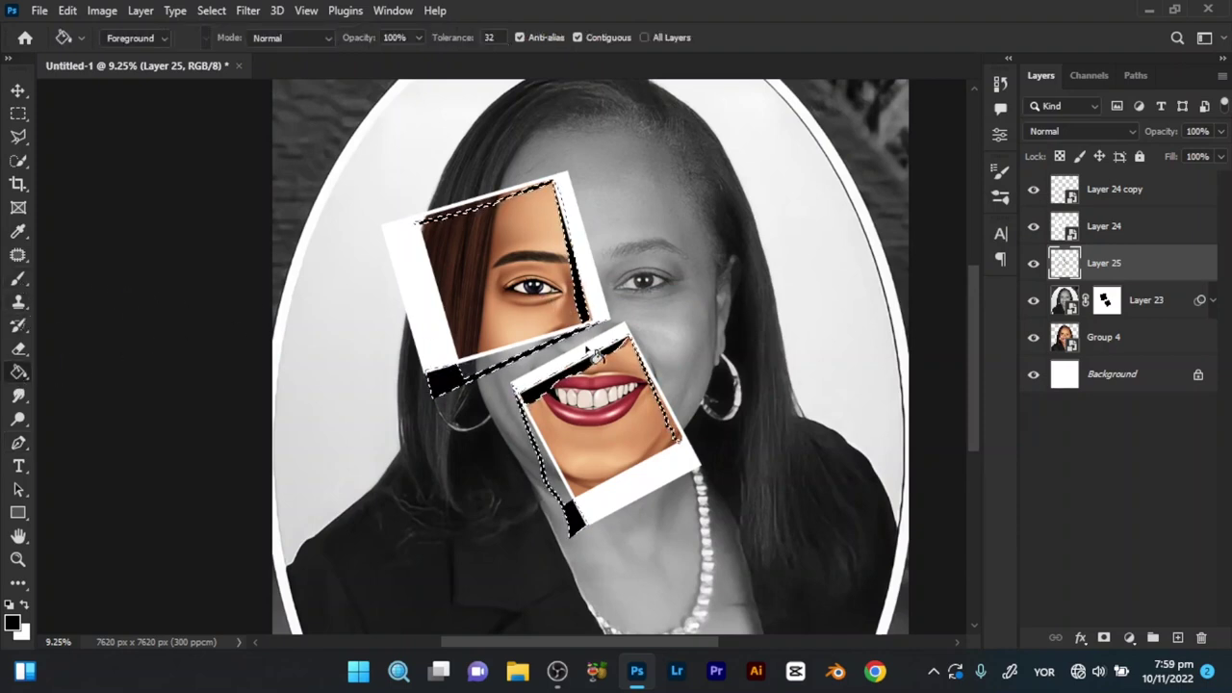
click(210, 10)
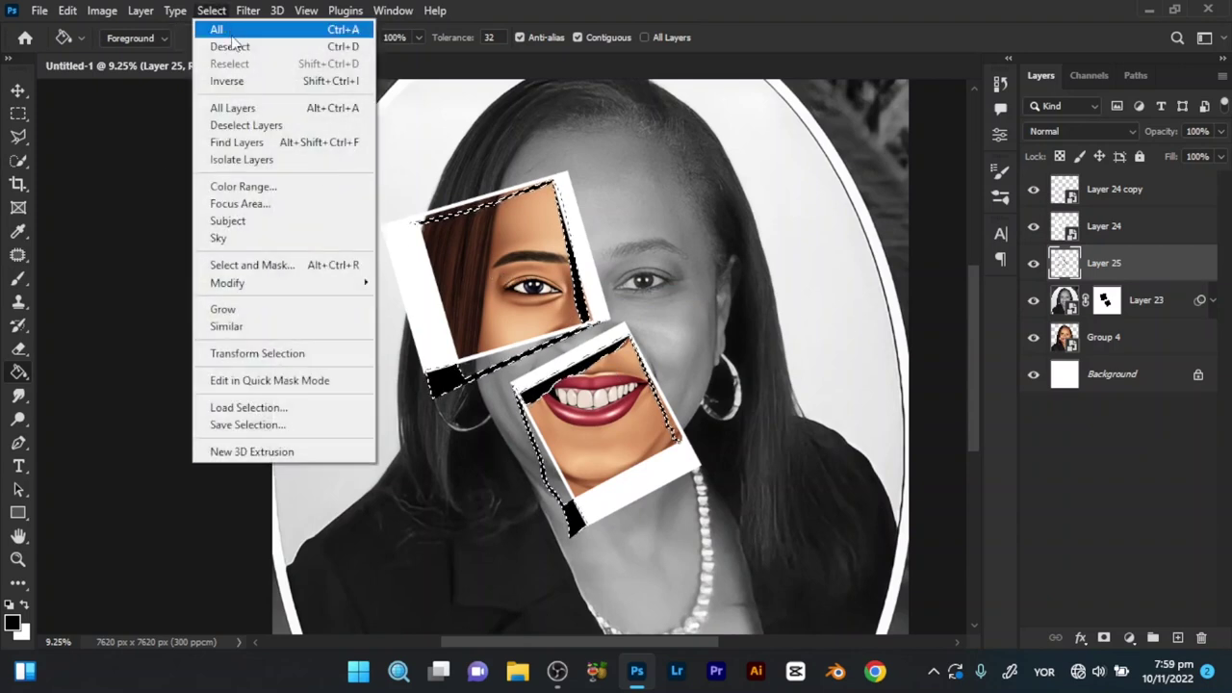
key(Escape)
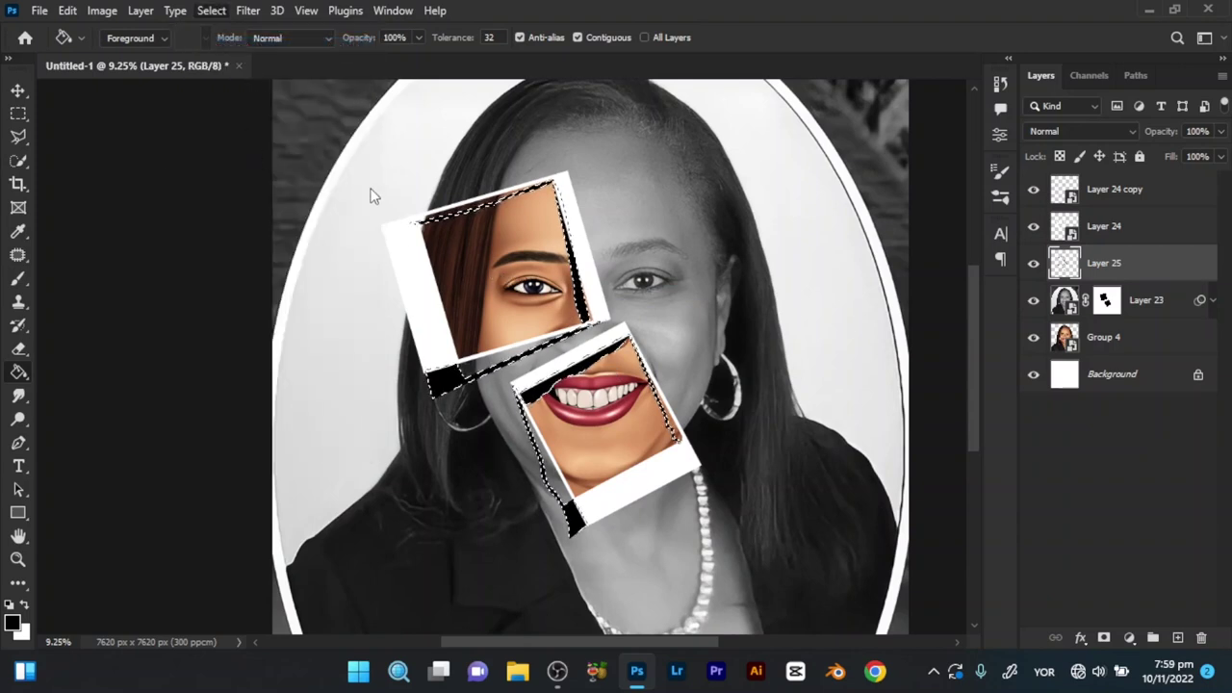
key(ctrl+d)
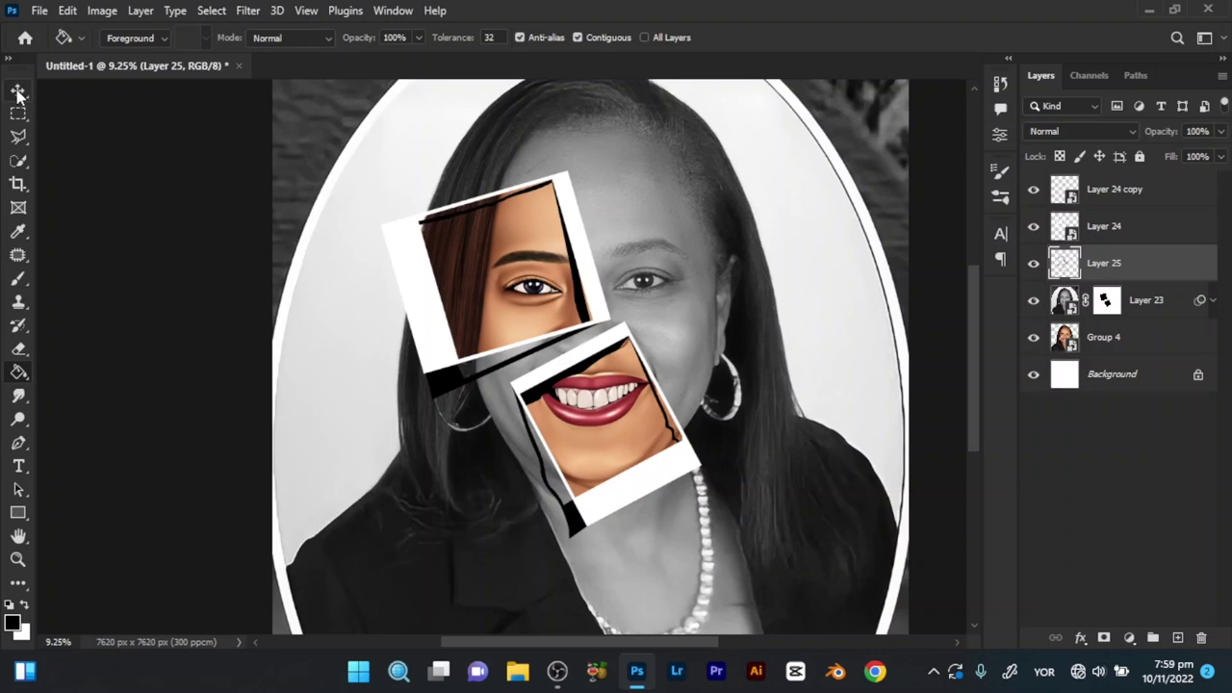
click(17, 92)
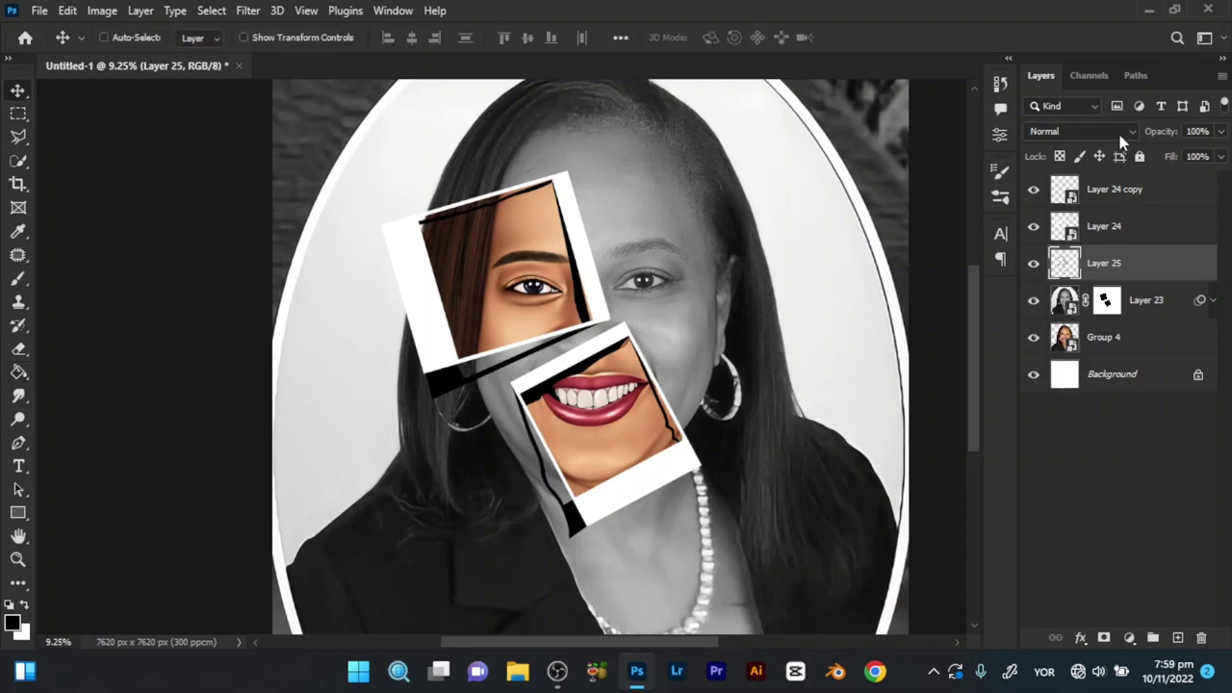
Step: Set Layer 25 to Multiply with a lowered fill and offset the shadows slightly
click(1119, 135)
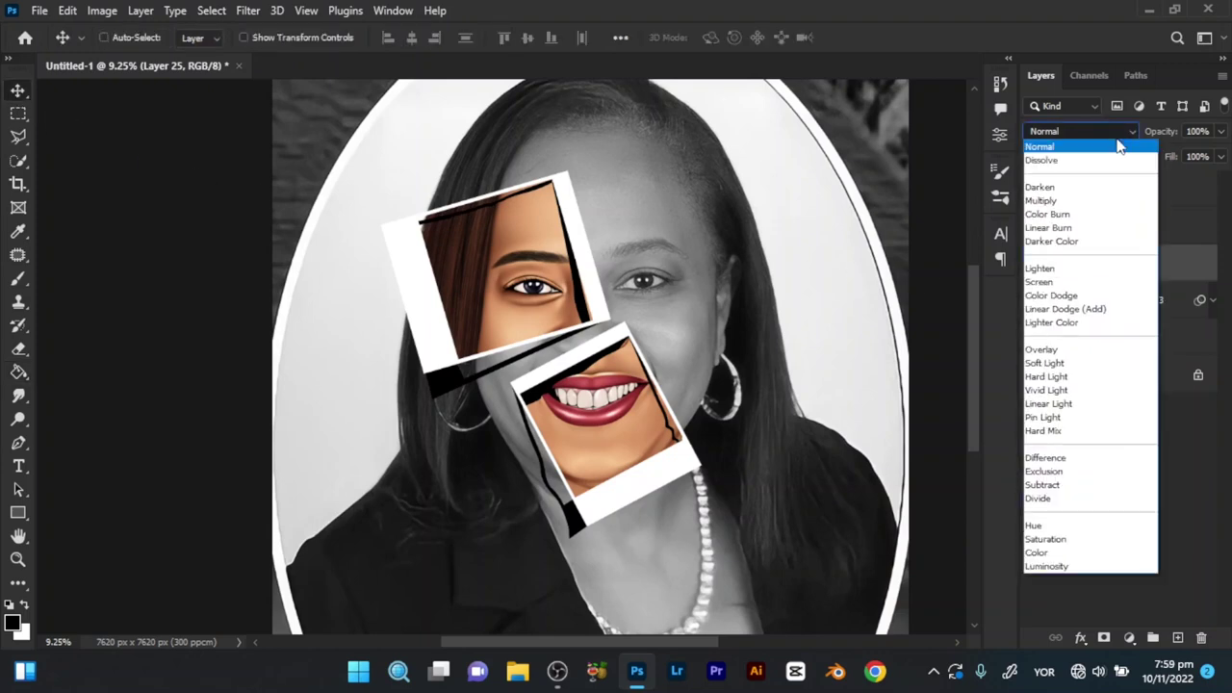
click(1103, 201)
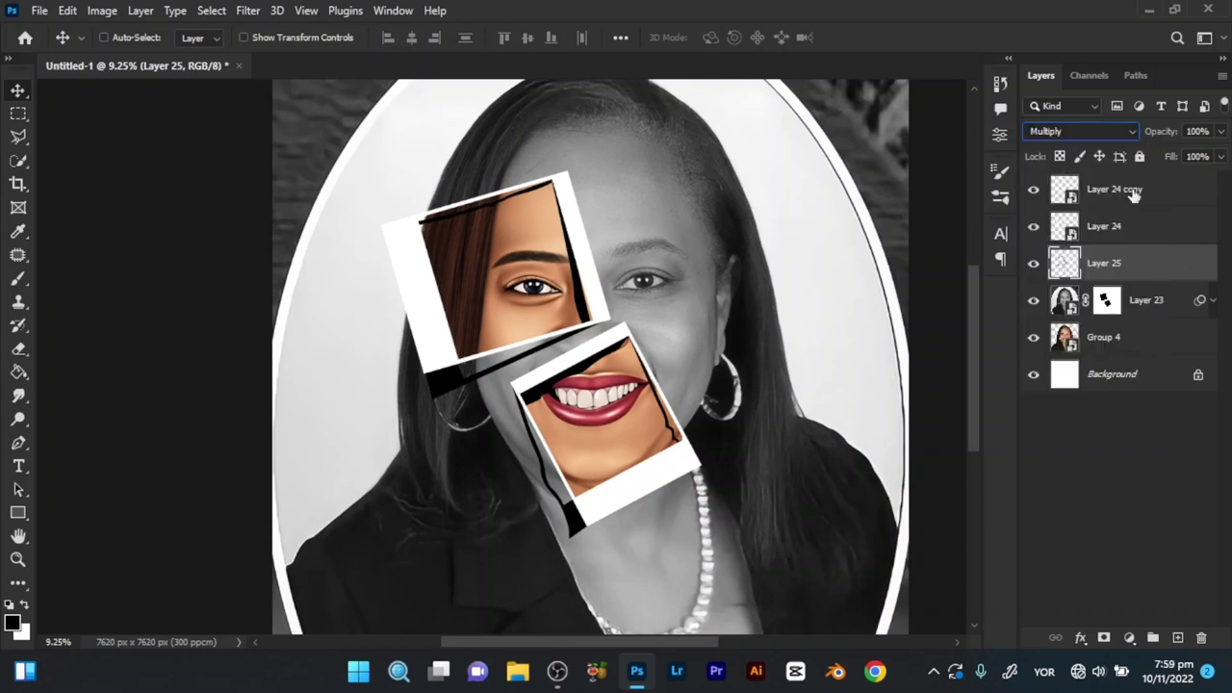
drag(1173, 161, 1174, 169)
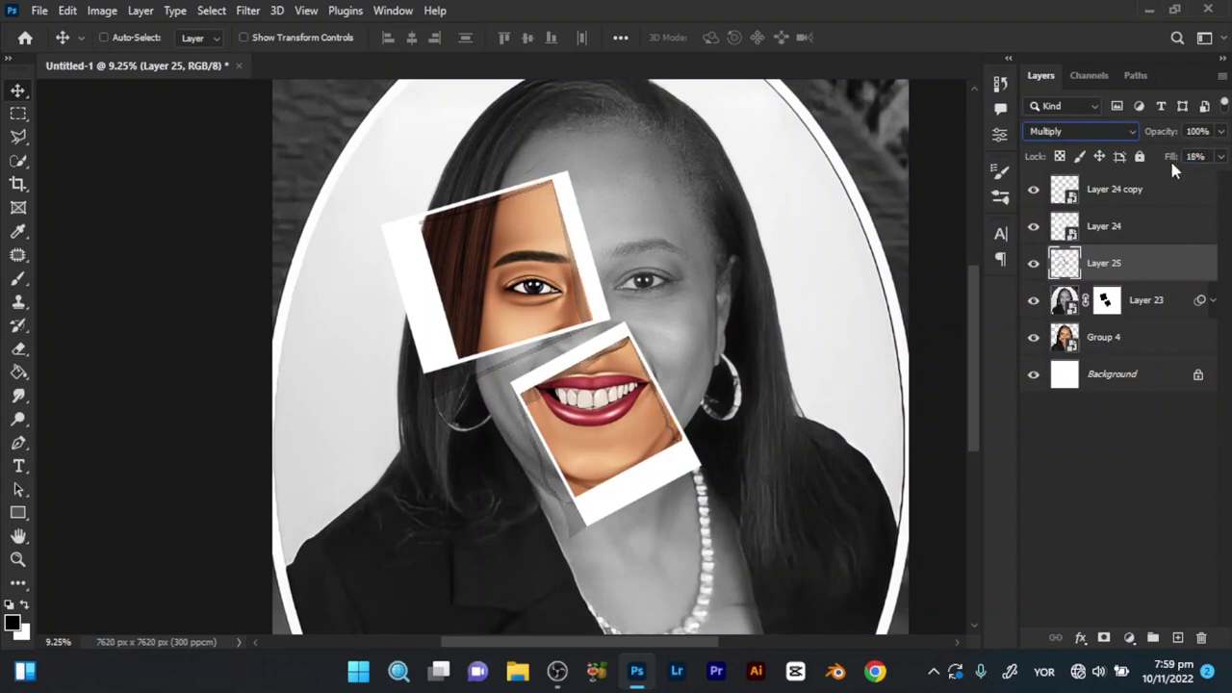
drag(700, 319, 662, 381)
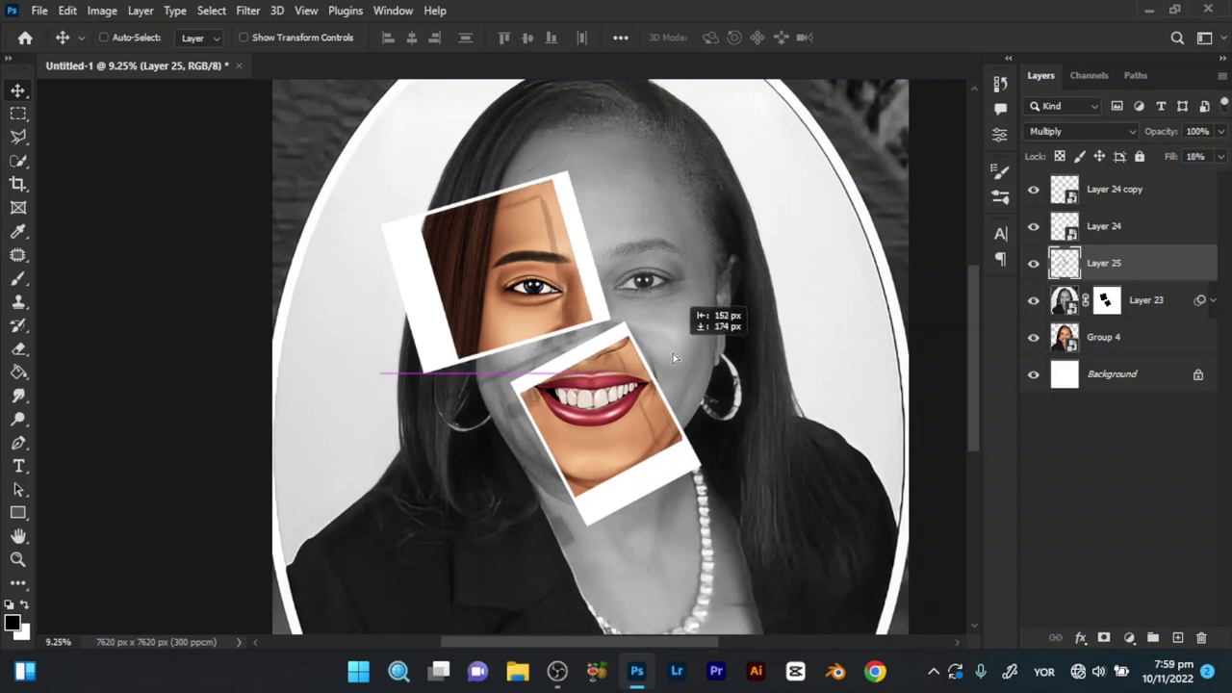
Step: Zoom in and toggle Layer 25's visibility to compare the shadow effect
key(z)
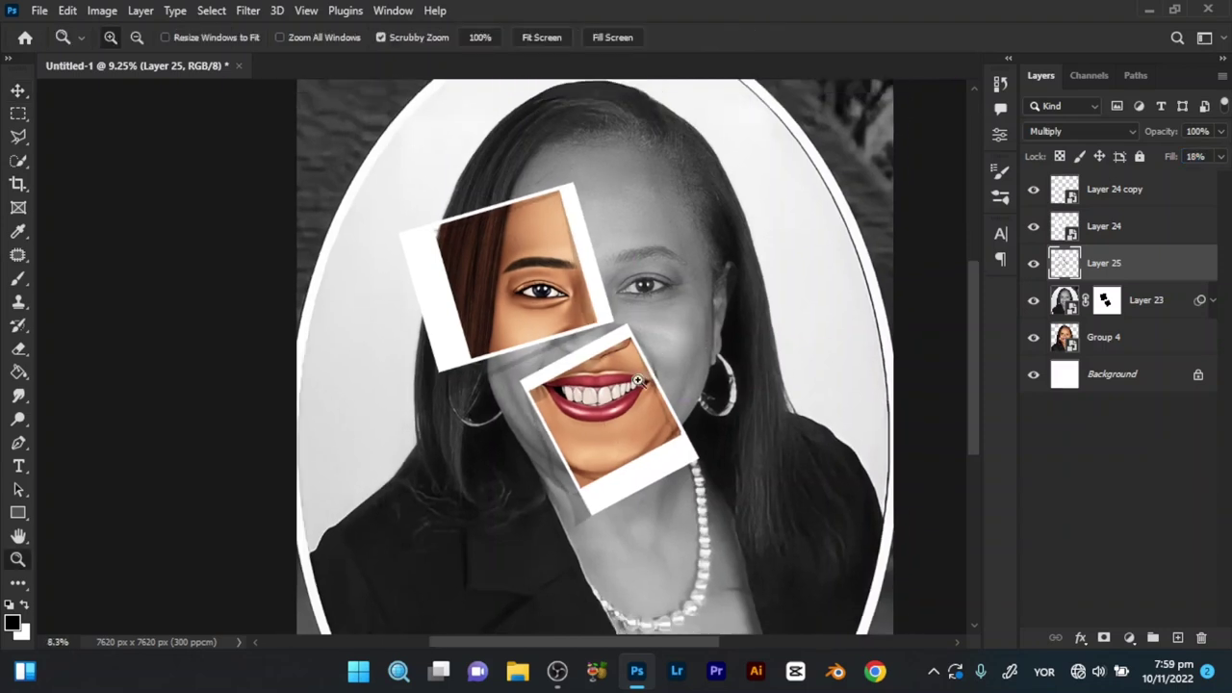
scroll(663, 385, down, 5)
scroll(669, 424, up, 1)
scroll(683, 414, up, 1)
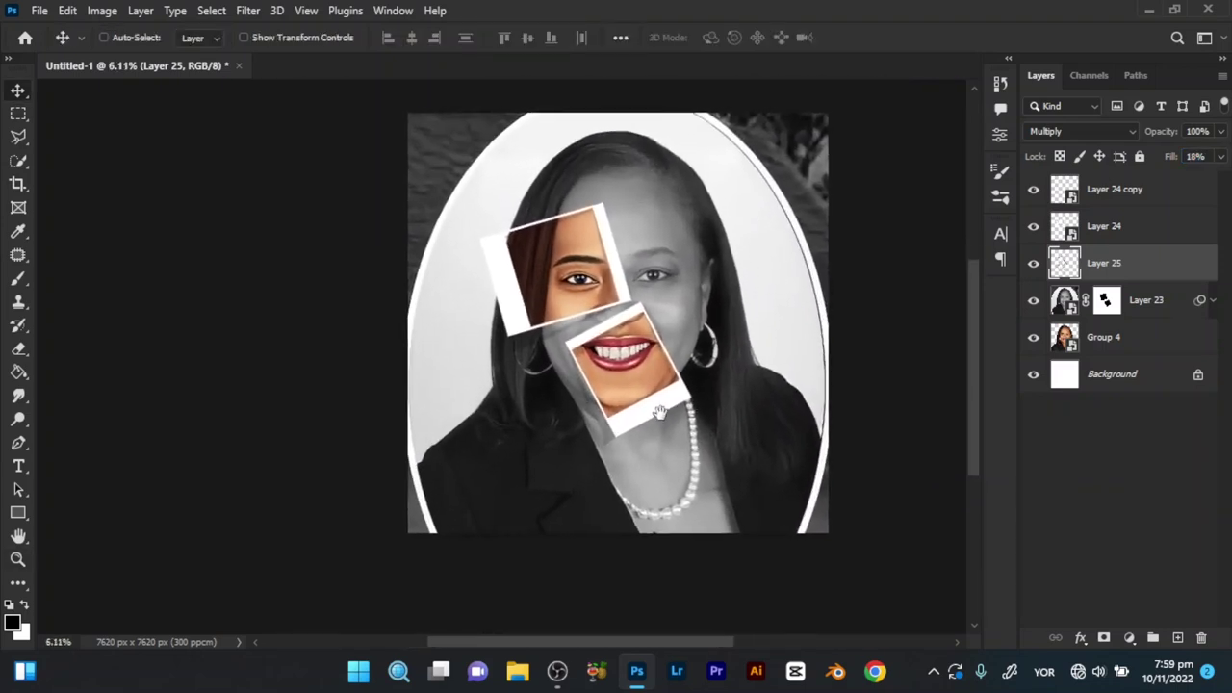
scroll(698, 404, up, 1)
scroll(715, 395, up, 2)
key(v)
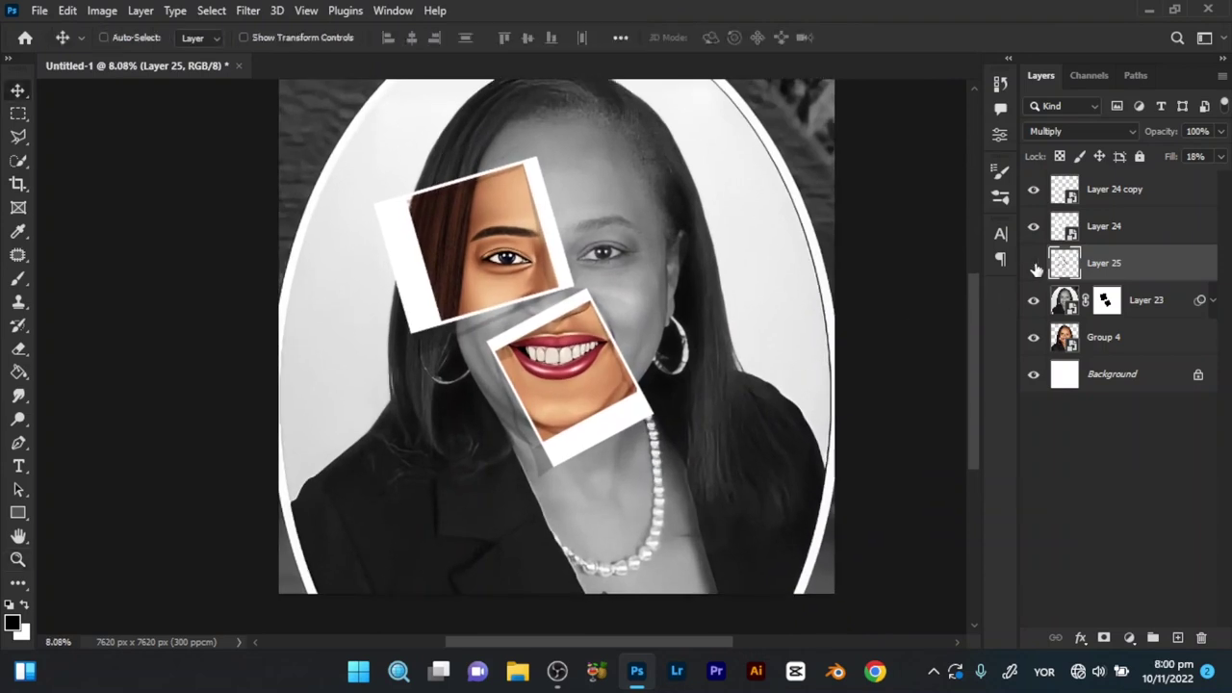
click(1035, 266)
click(1034, 266)
Step: Set Layer 25's Fill to 25% and zoom out to the whole composition
click(1175, 157)
text(25)
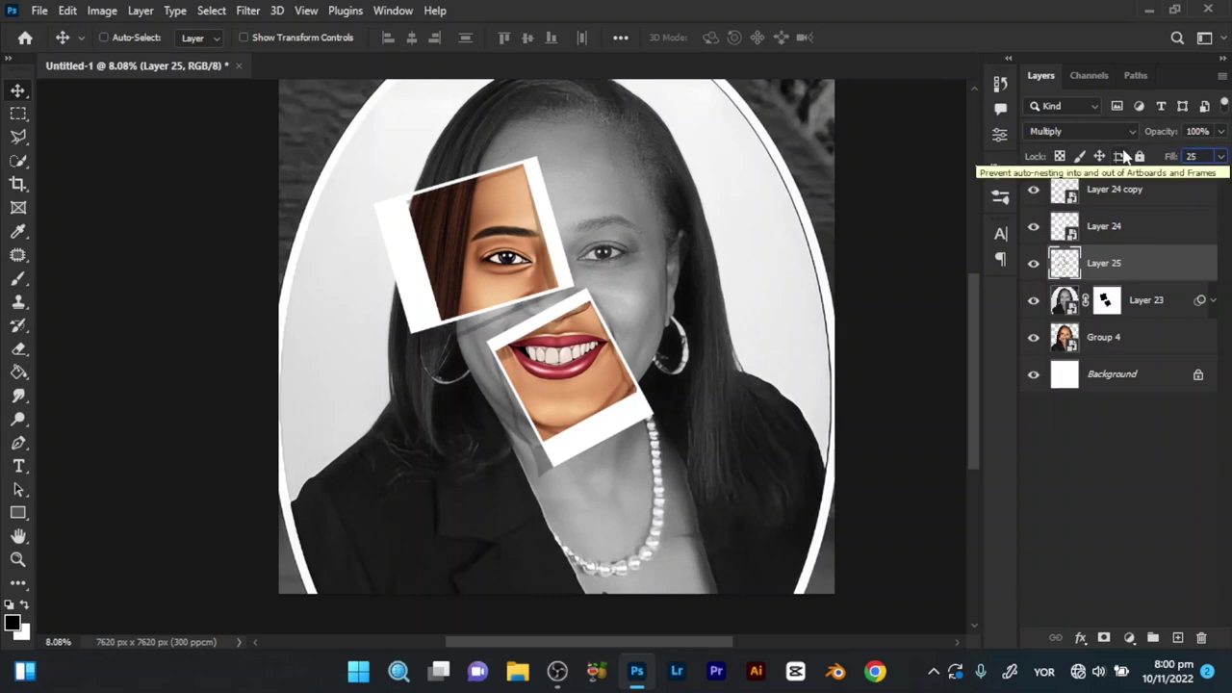
key(Return)
key(z)
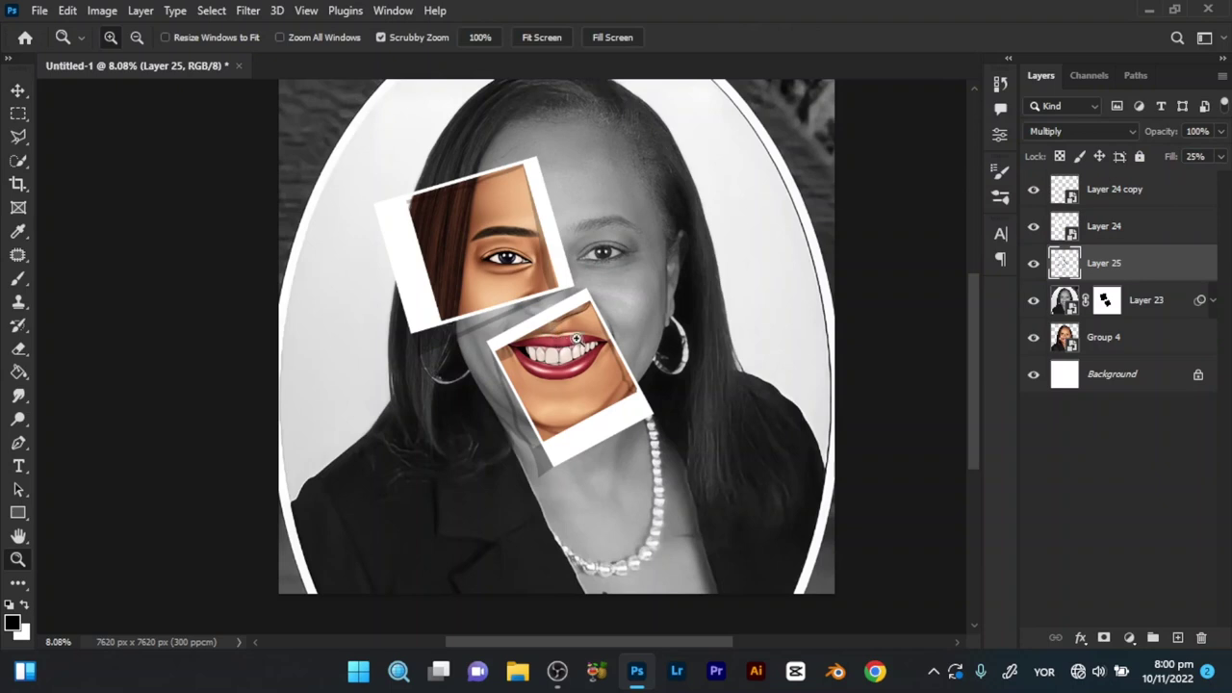
drag(576, 339, 544, 347)
key(v)
mouse_move(597, 416)
mouse_down()
mouse_move(606, 440)
mouse_move(514, 498)
mouse_move(647, 451)
mouse_up()
key(z)
Step: Compare the portrait with Layer 23 hidden, then show and select Layer 23 again
key(v)
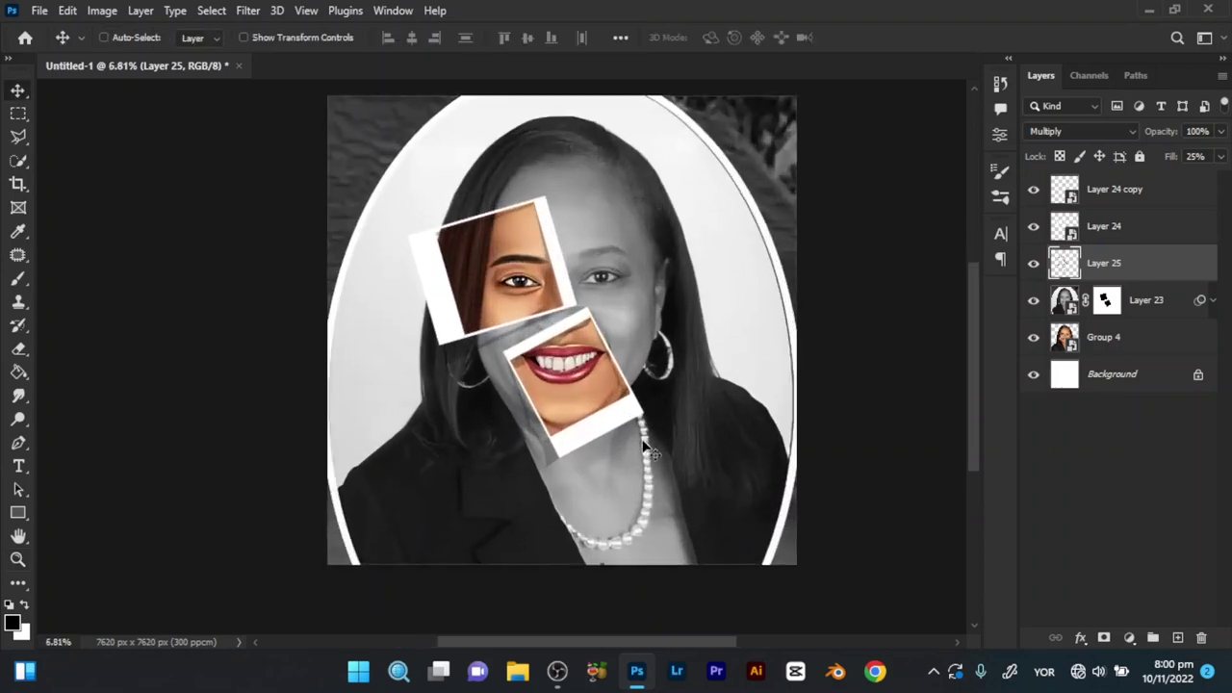
click(1036, 301)
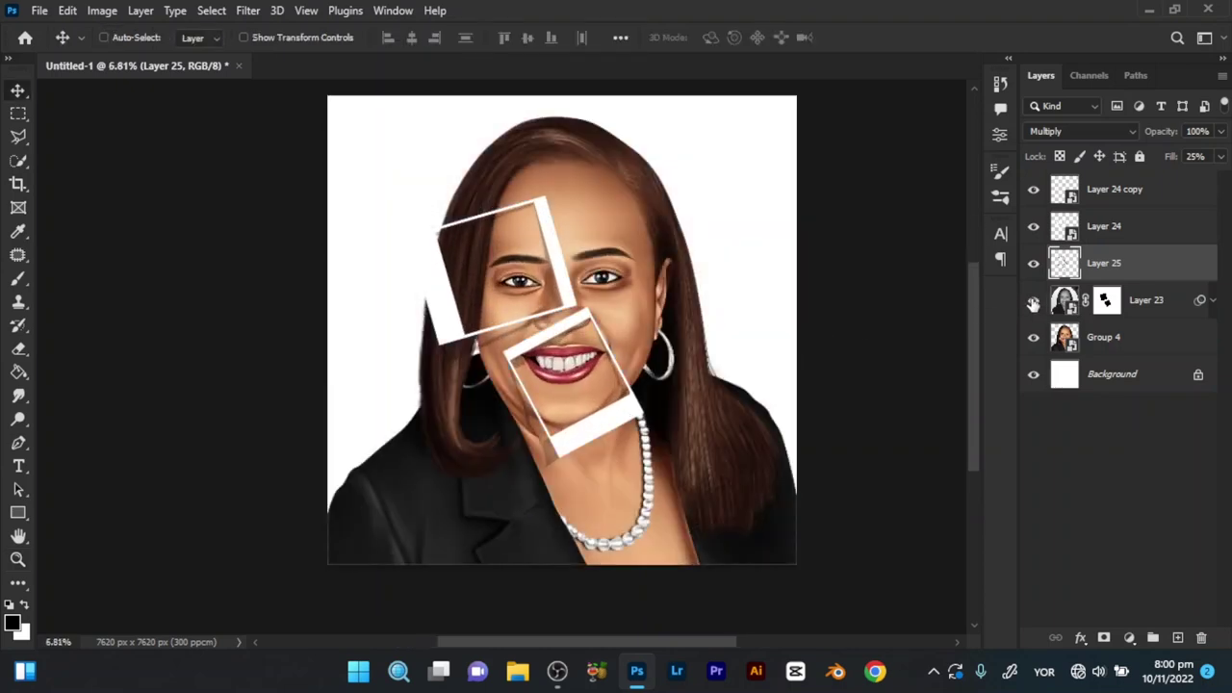
click(1182, 305)
click(1212, 301)
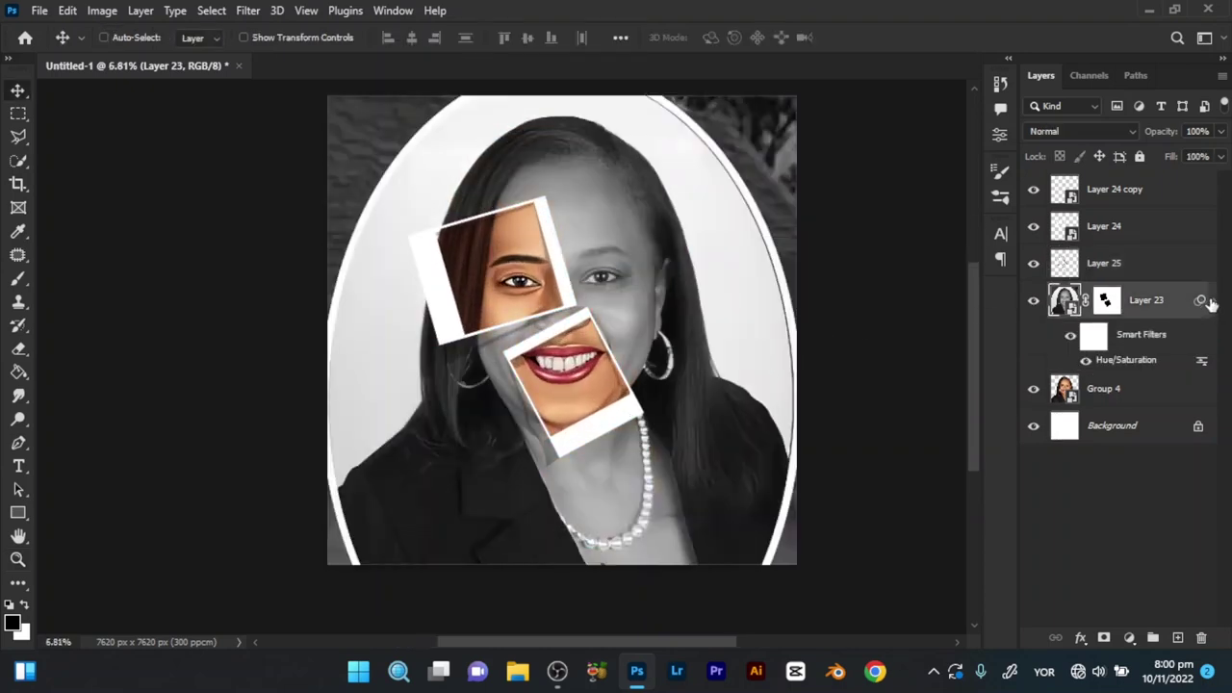
click(1212, 301)
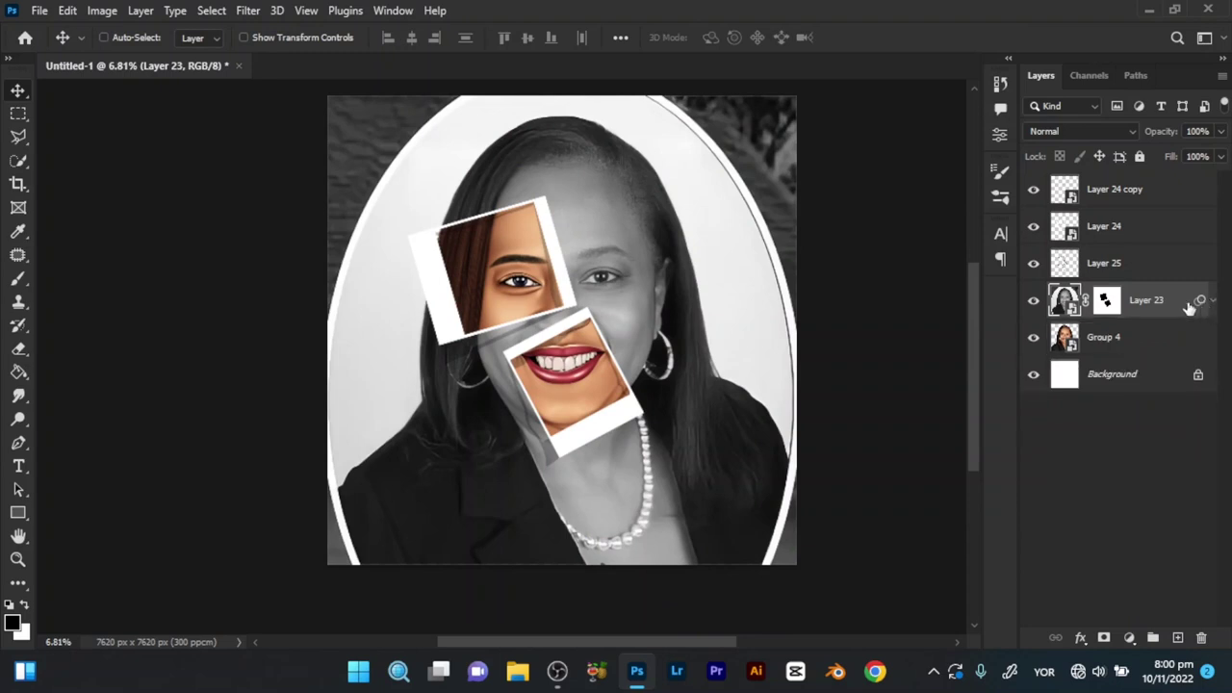
Step: Apply Curves to Layer 23, raising the black point and mapping input 255 to output 210
click(141, 11)
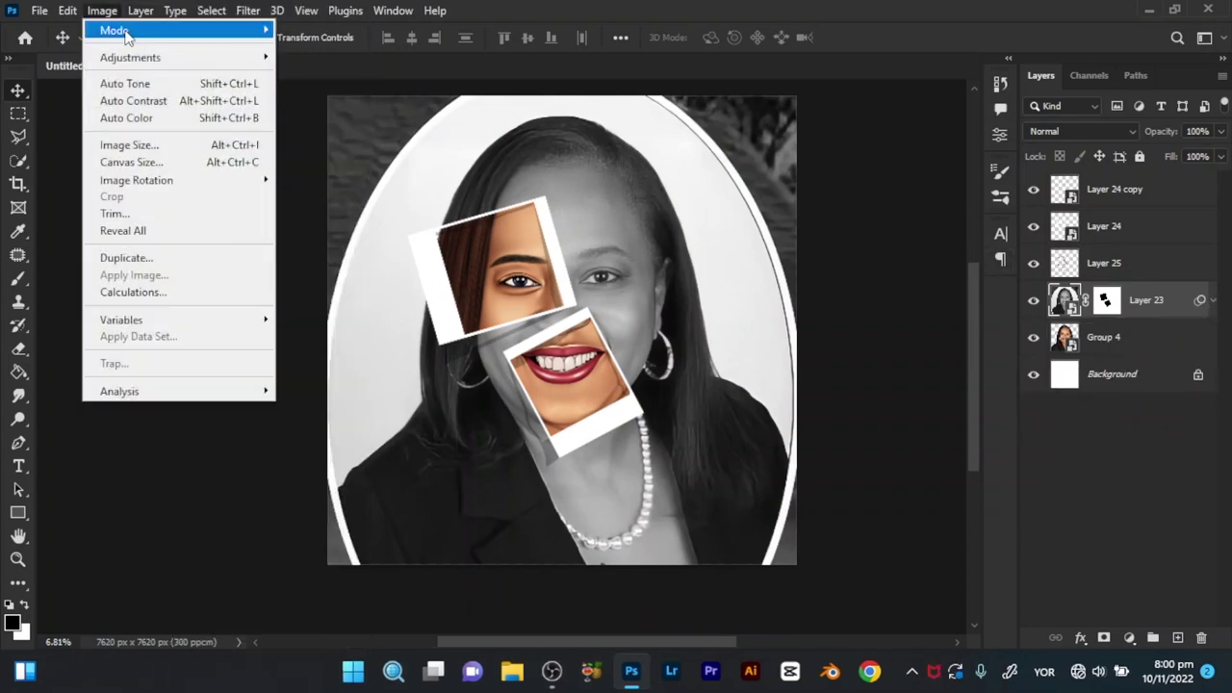
mouse_move(130, 57)
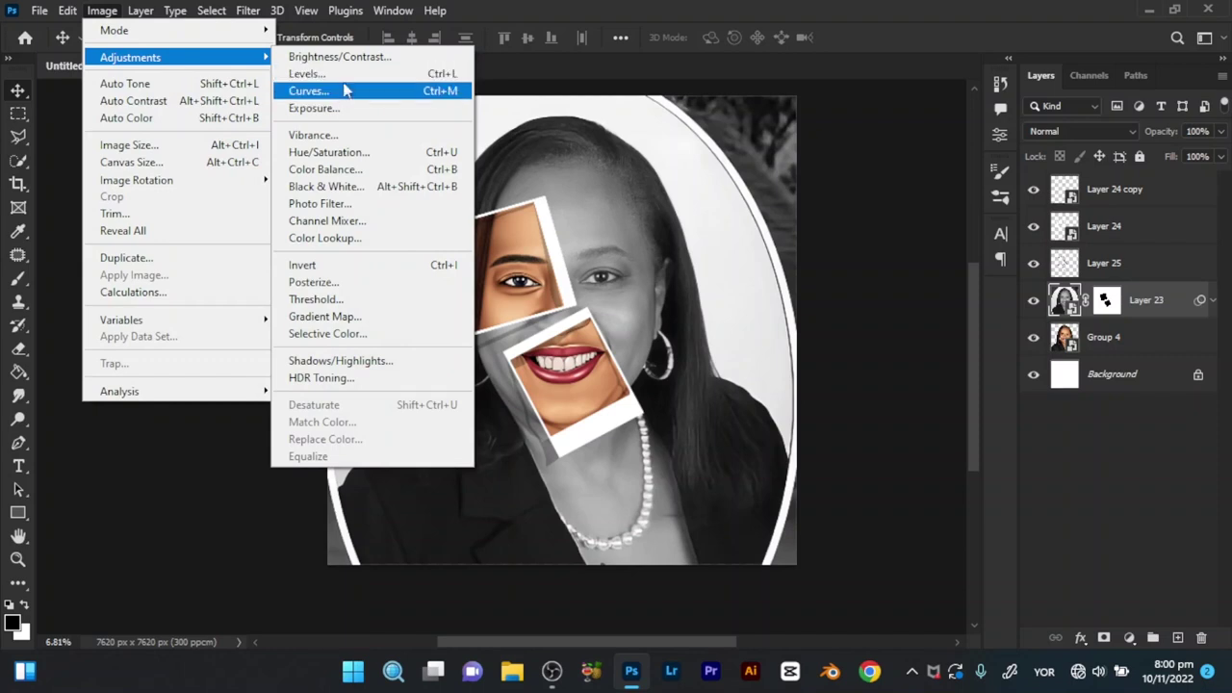
click(346, 91)
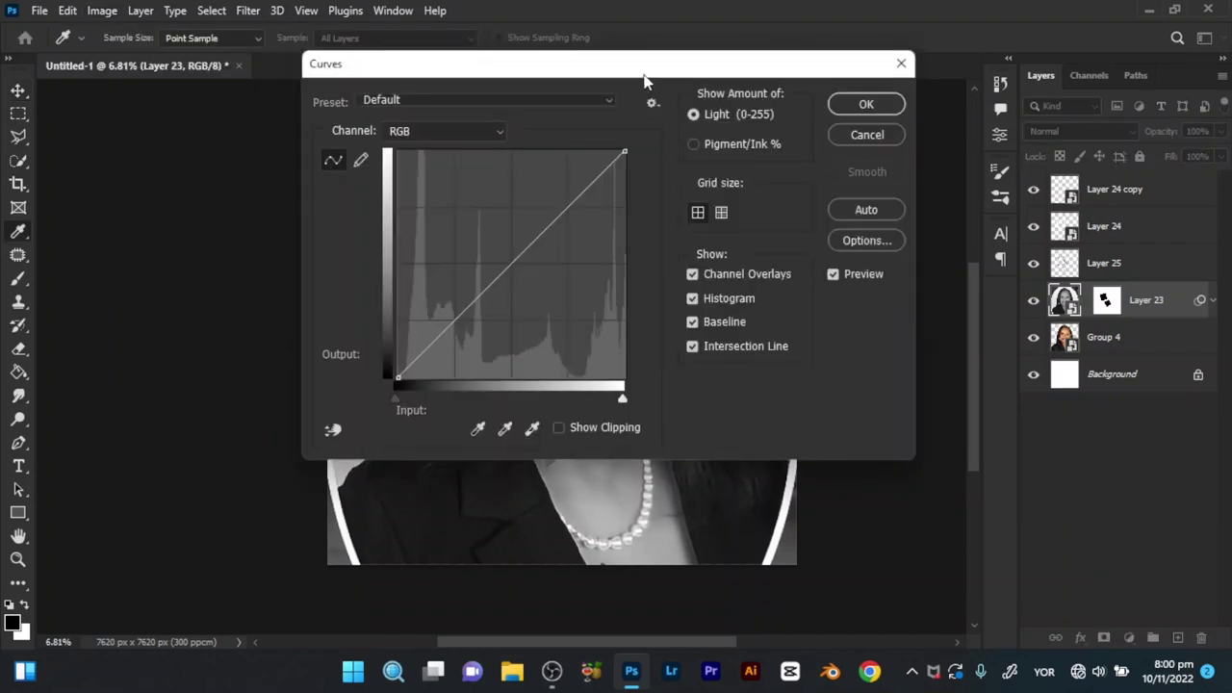
drag(645, 75, 1035, 132)
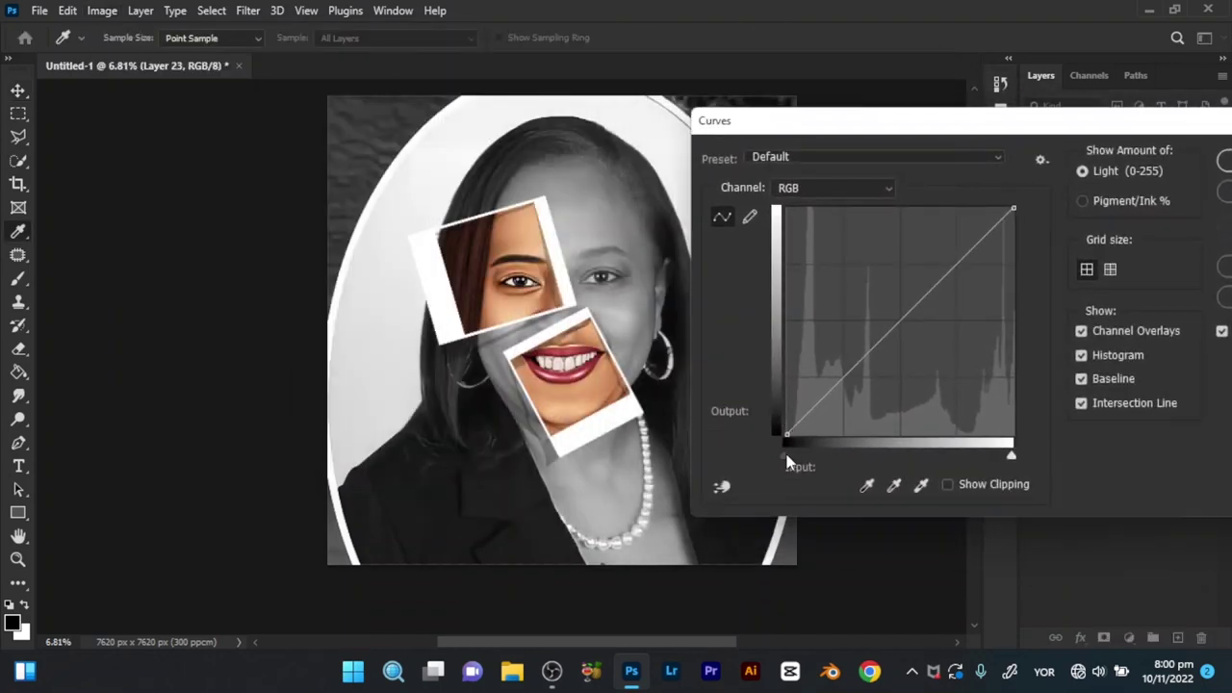
drag(788, 460, 832, 456)
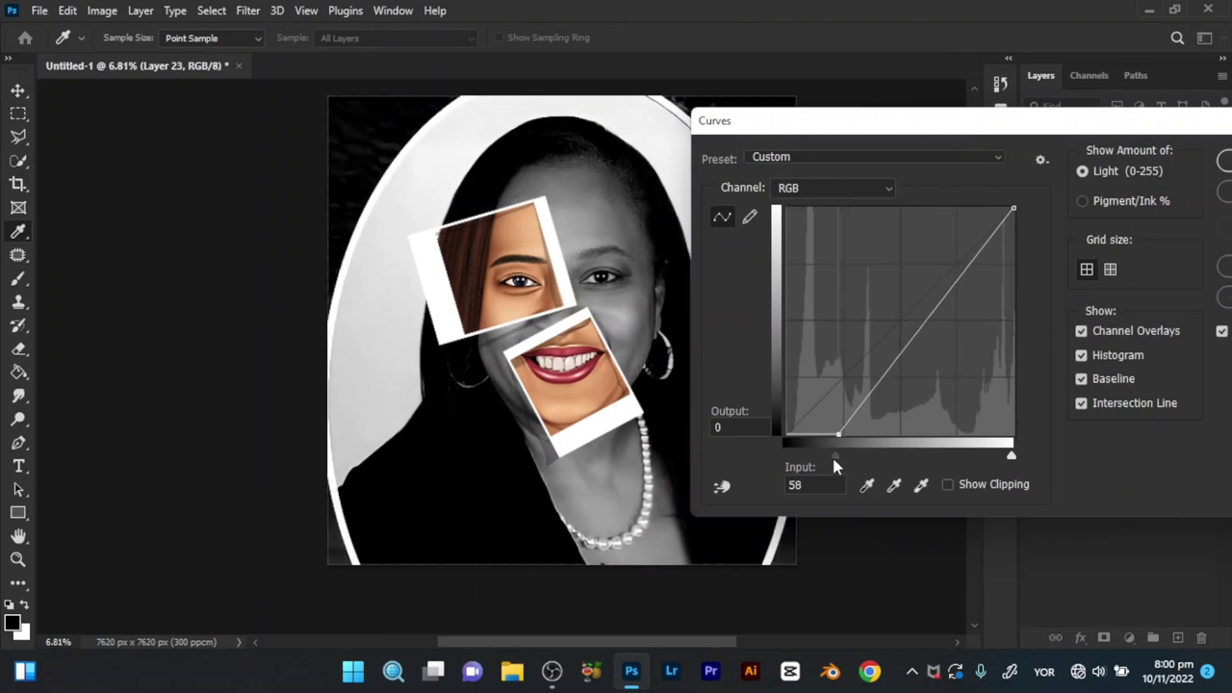
mouse_move(1013, 209)
mouse_down()
mouse_move(1017, 247)
mouse_move(1010, 209)
mouse_move(933, 205)
mouse_move(1047, 247)
mouse_move(1039, 304)
mouse_move(1042, 246)
mouse_up()
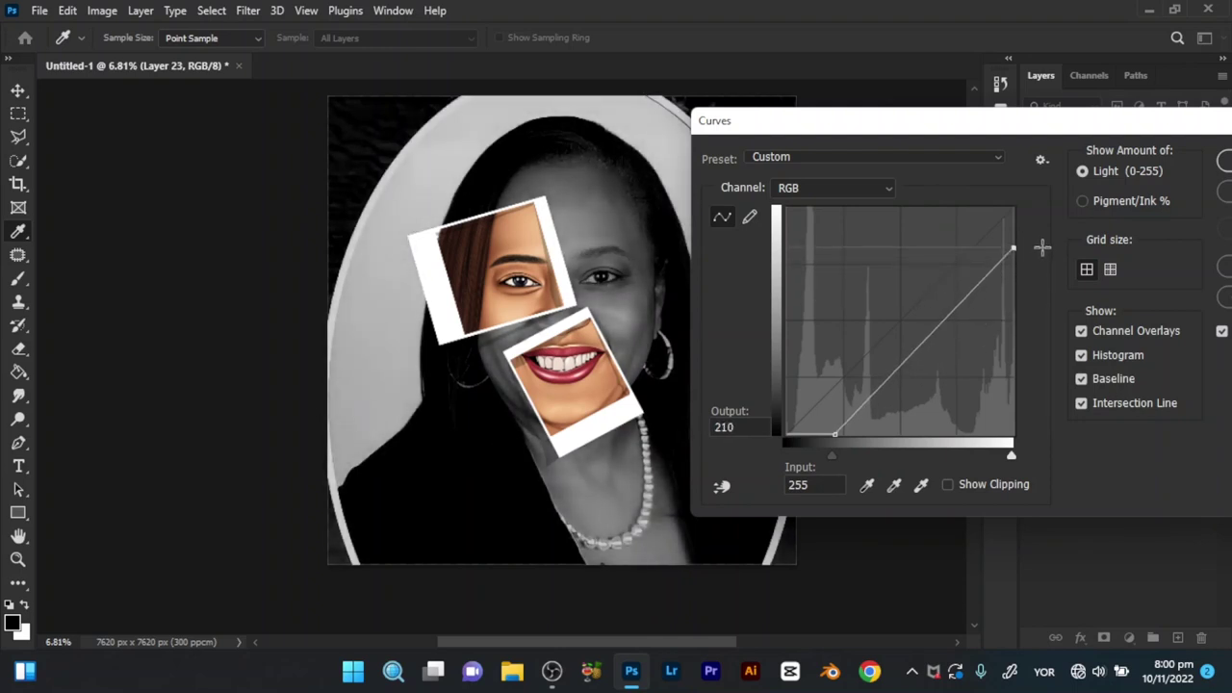
click(1220, 164)
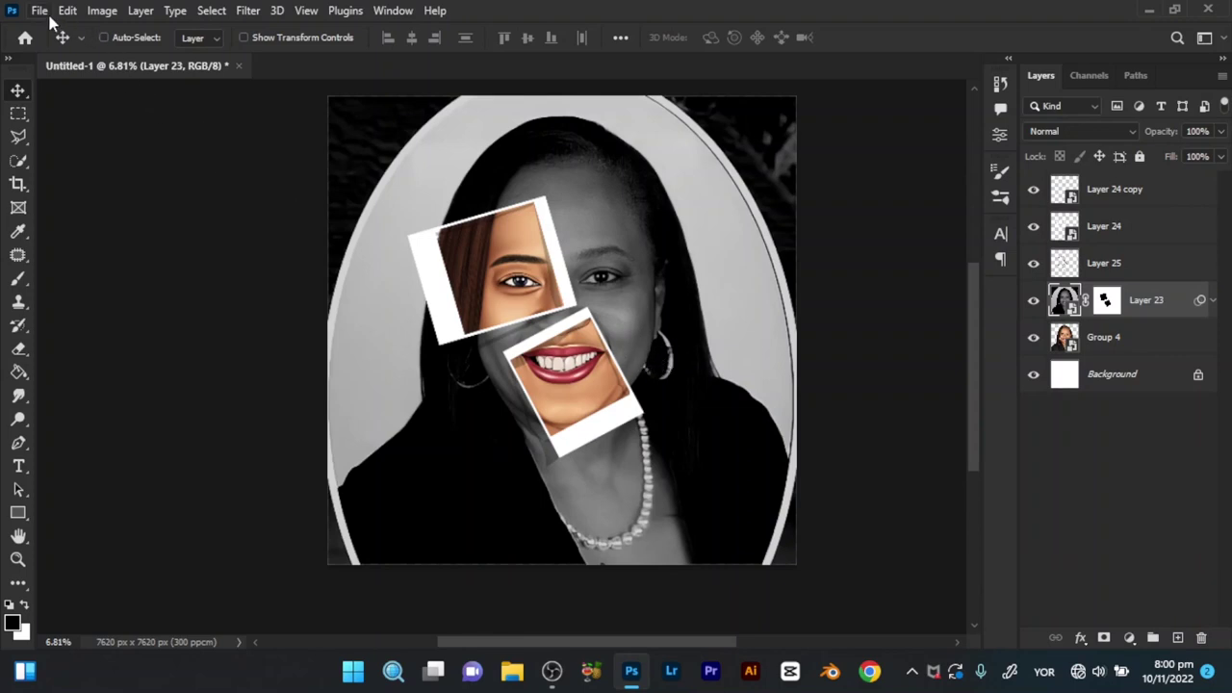
Step: Re-edit Layer 23's Curves filter: black point at input 19, input 248 mapped to output 229
click(1212, 302)
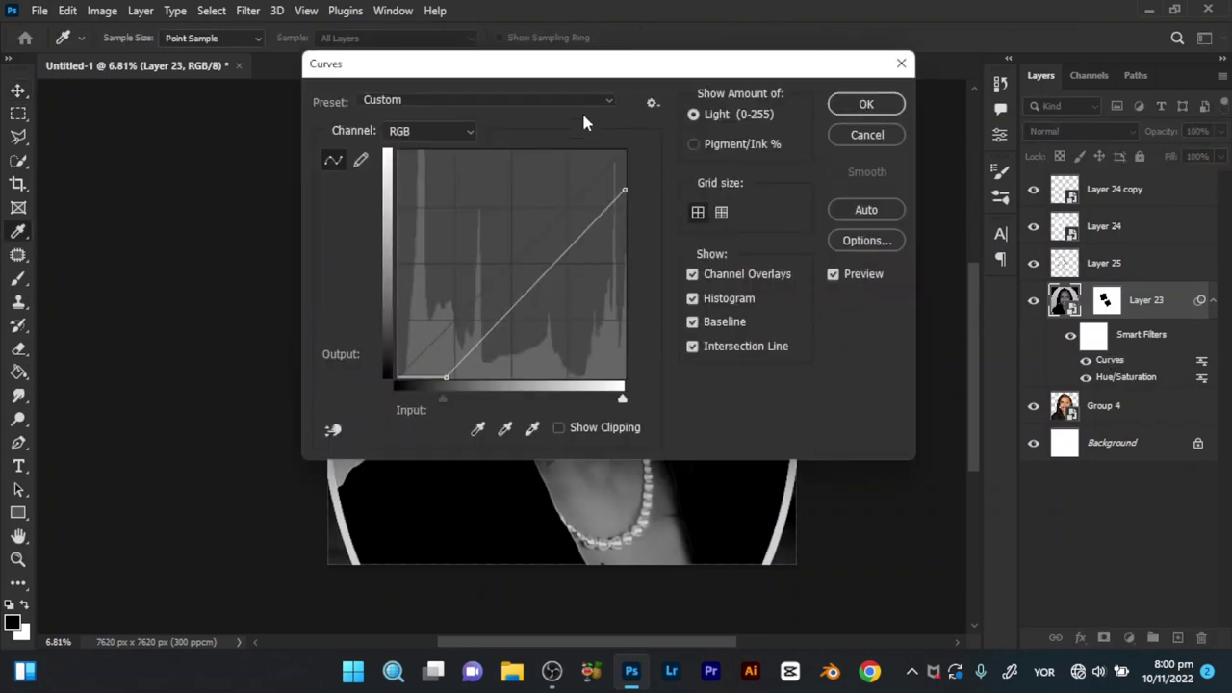
drag(610, 83, 1014, 135)
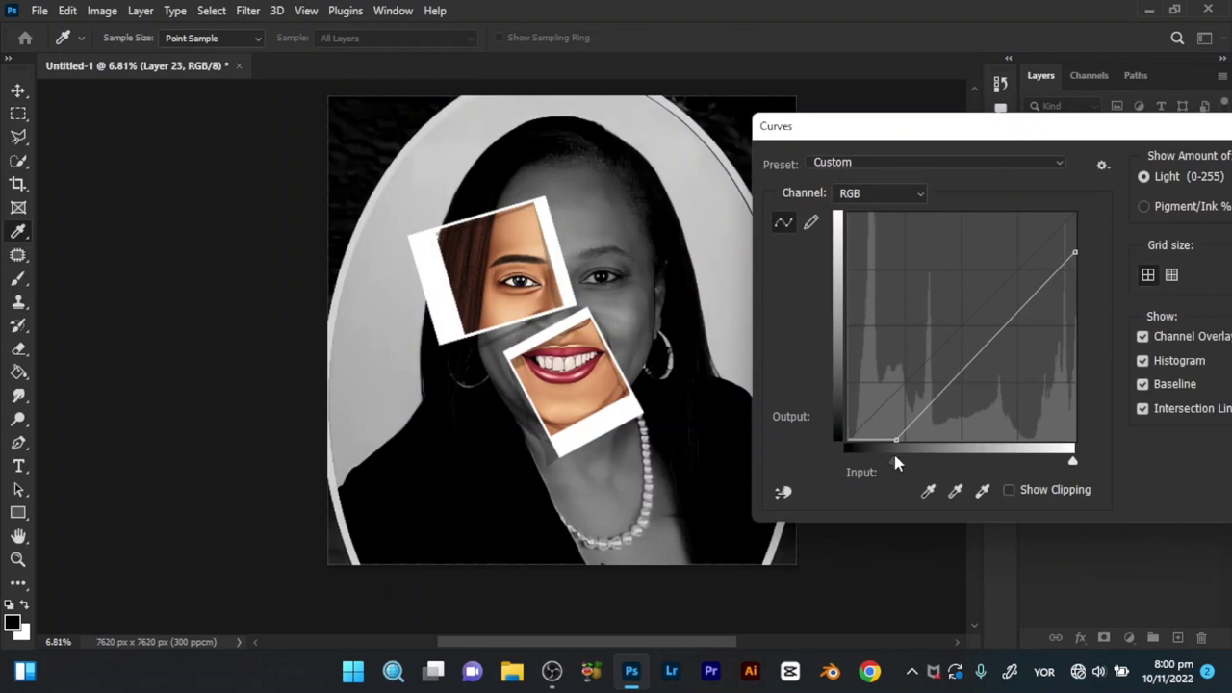
drag(889, 461, 865, 460)
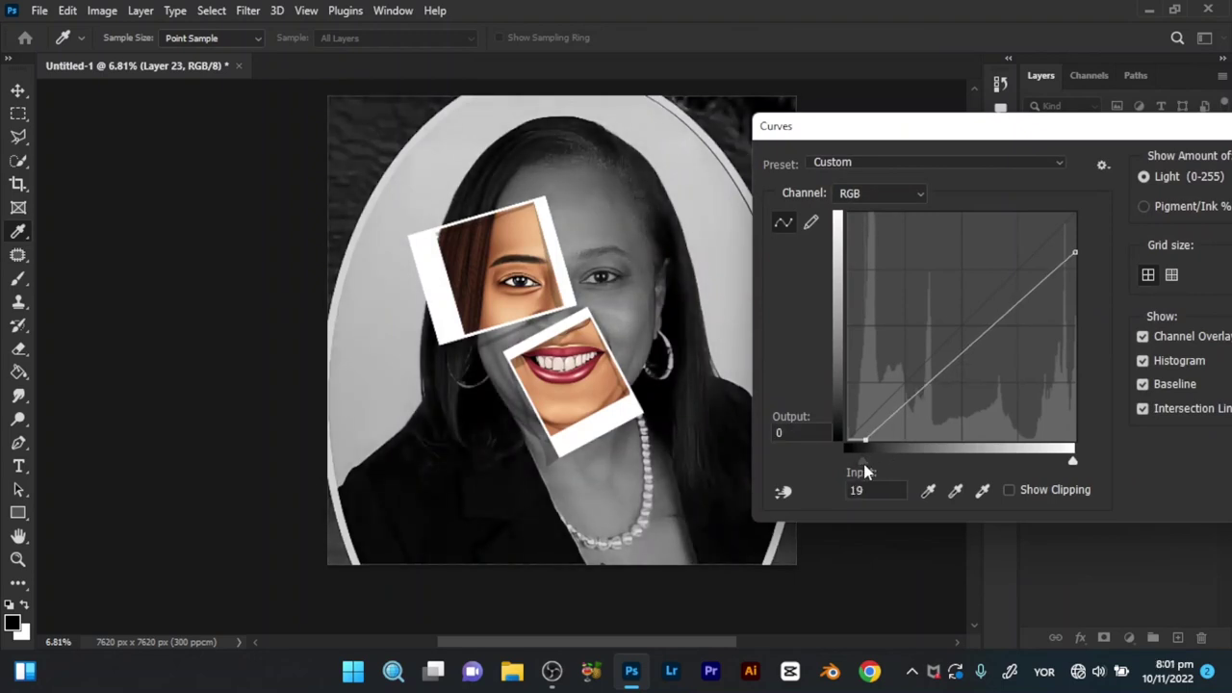
drag(1074, 253, 1068, 236)
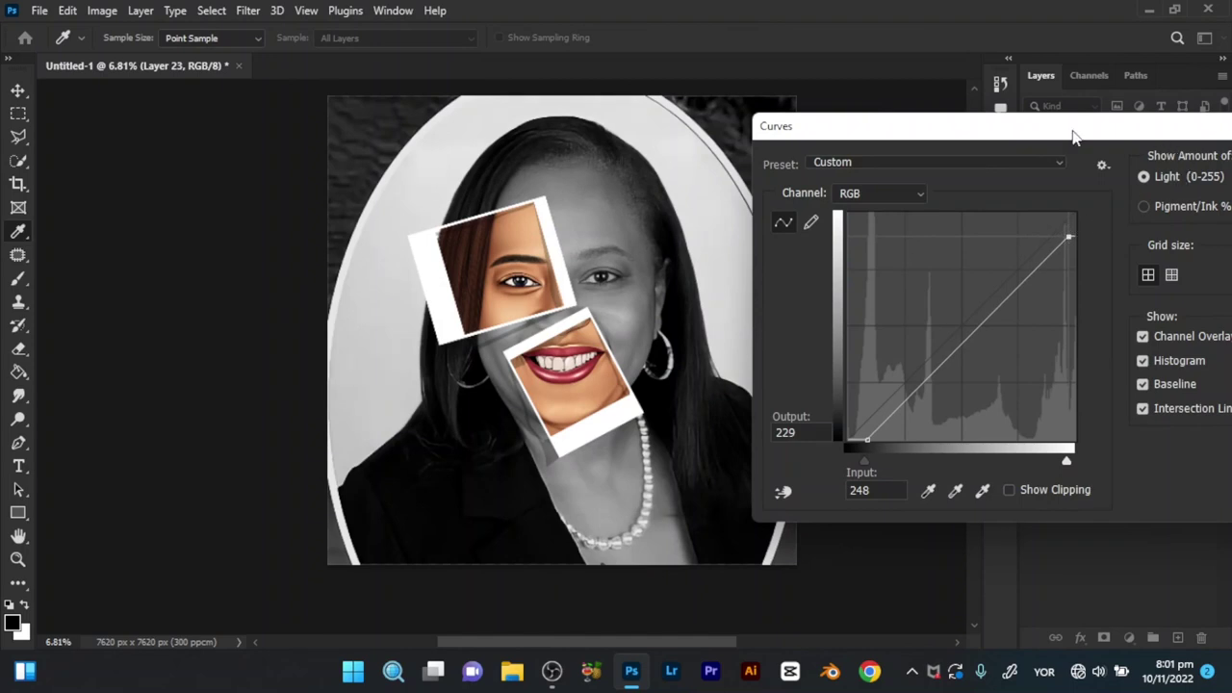
key(Return)
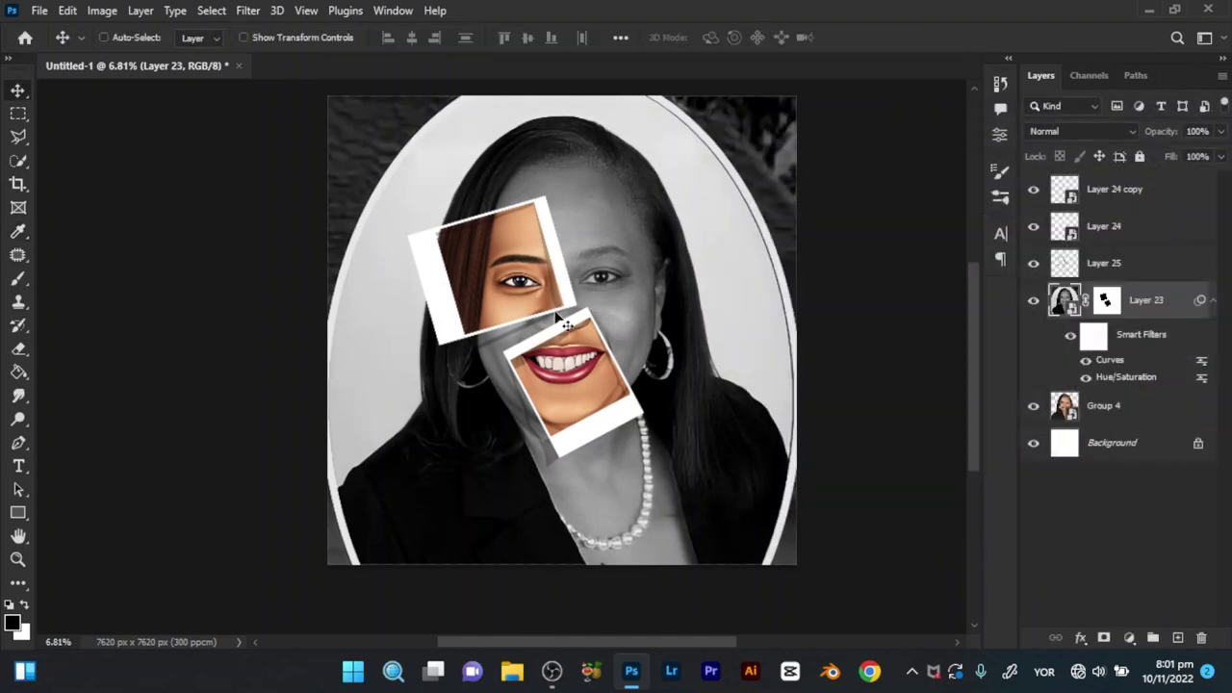
Step: Start saving a copy of the composition with JPEG as the file format
click(40, 11)
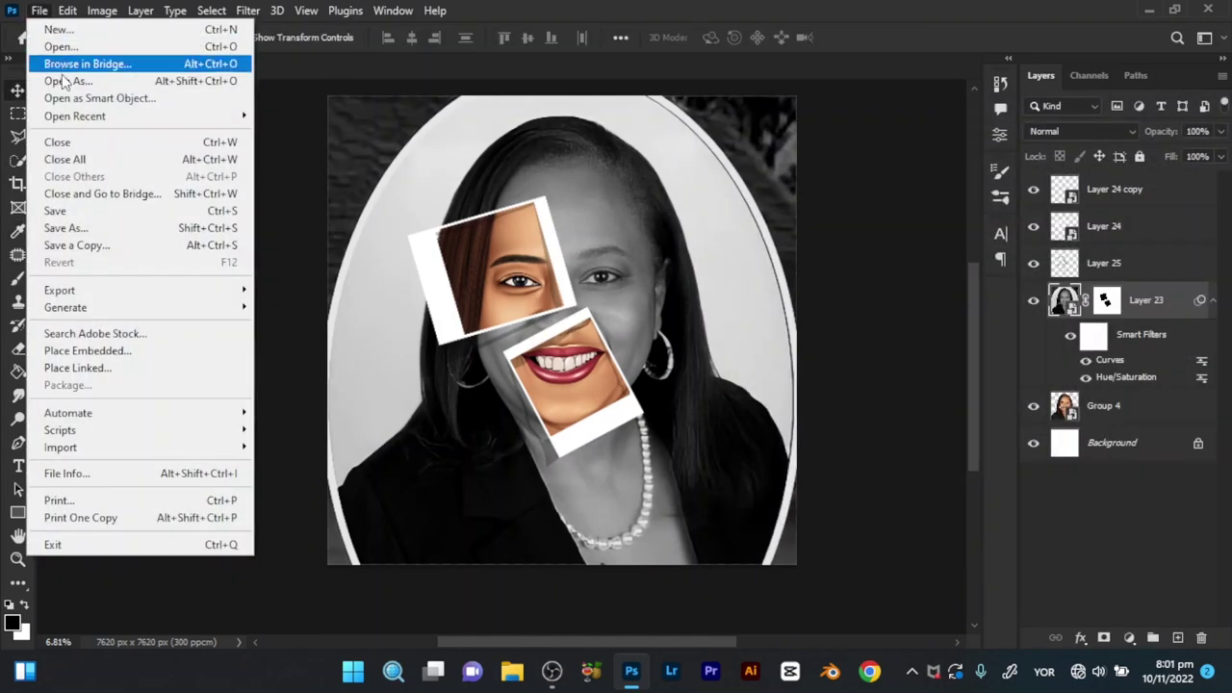
click(70, 231)
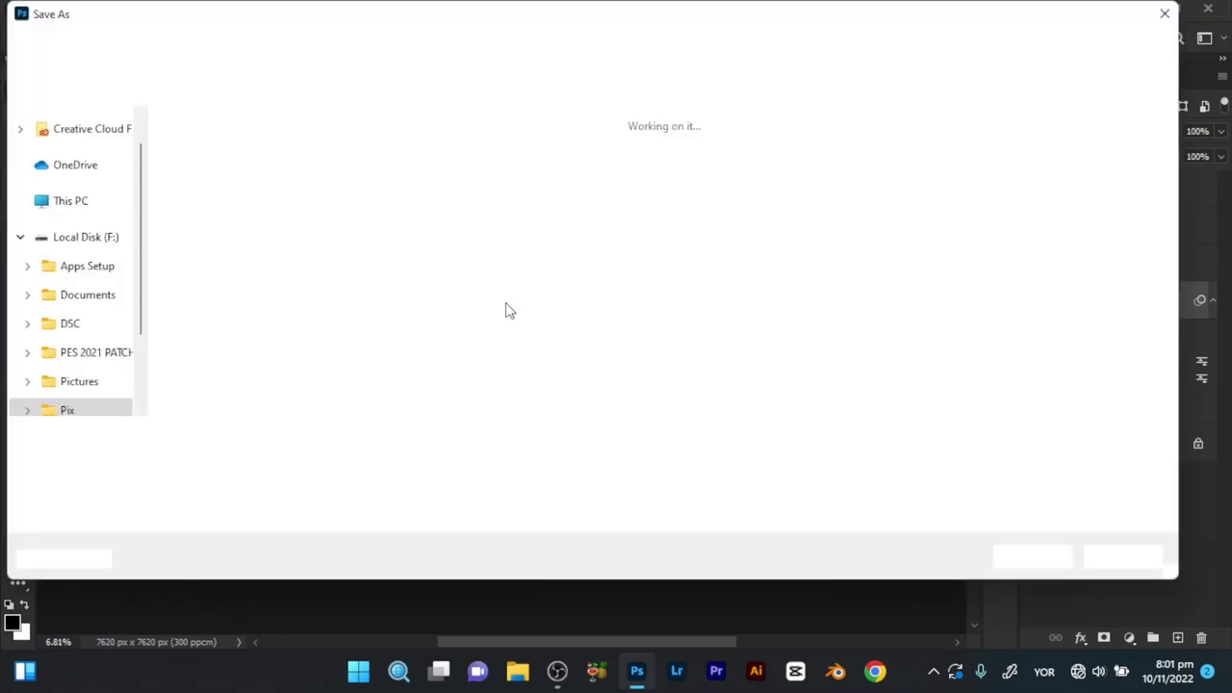
click(683, 491)
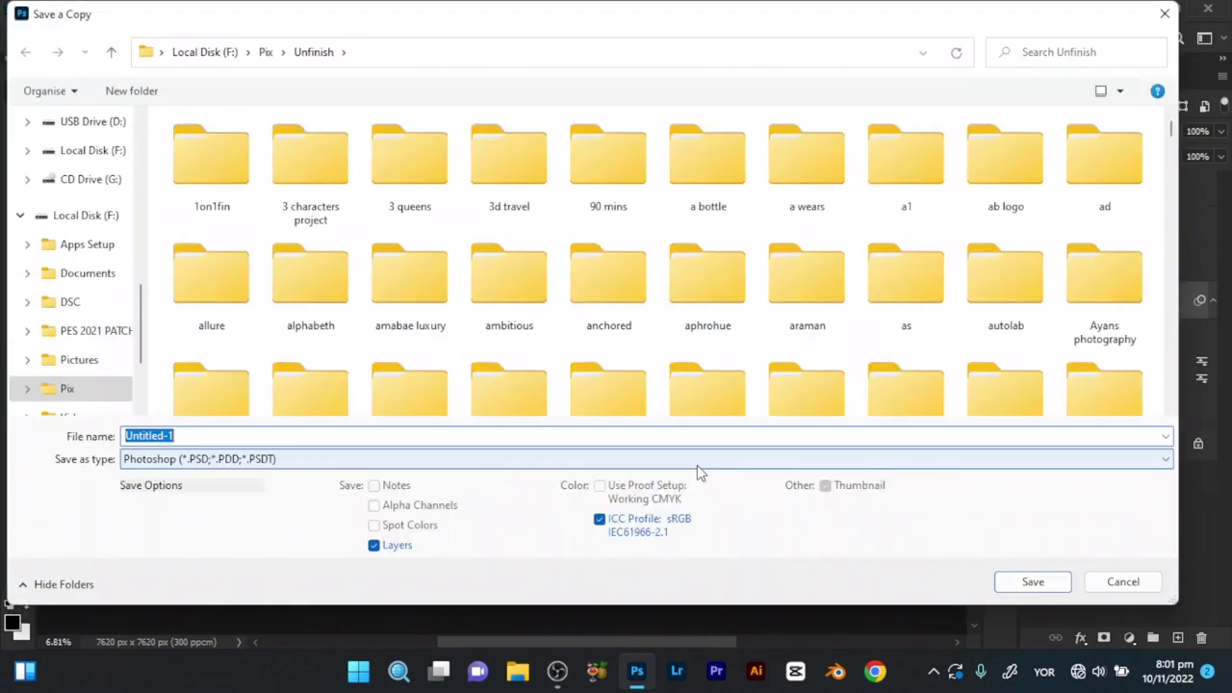
click(697, 460)
click(543, 266)
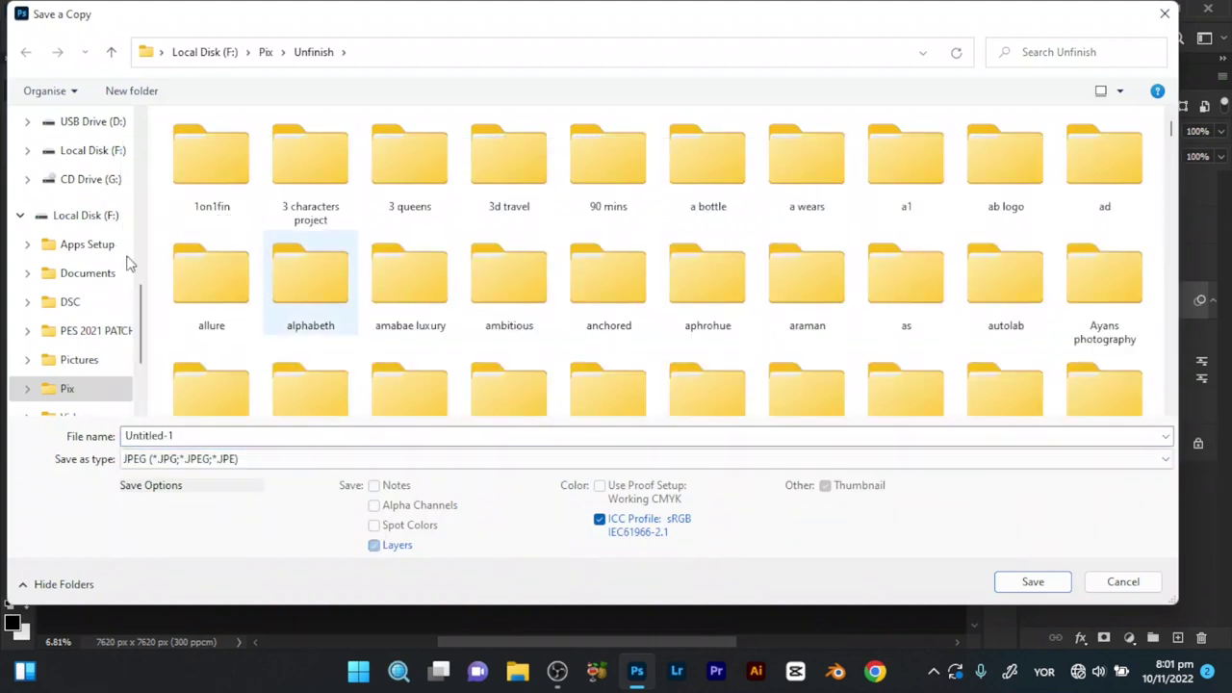
Step: Save the JPEG copy as 'sample' on the Desktop at Maximum quality 12
scroll(106, 193, up, 5)
scroll(114, 149, up, 5)
click(108, 157)
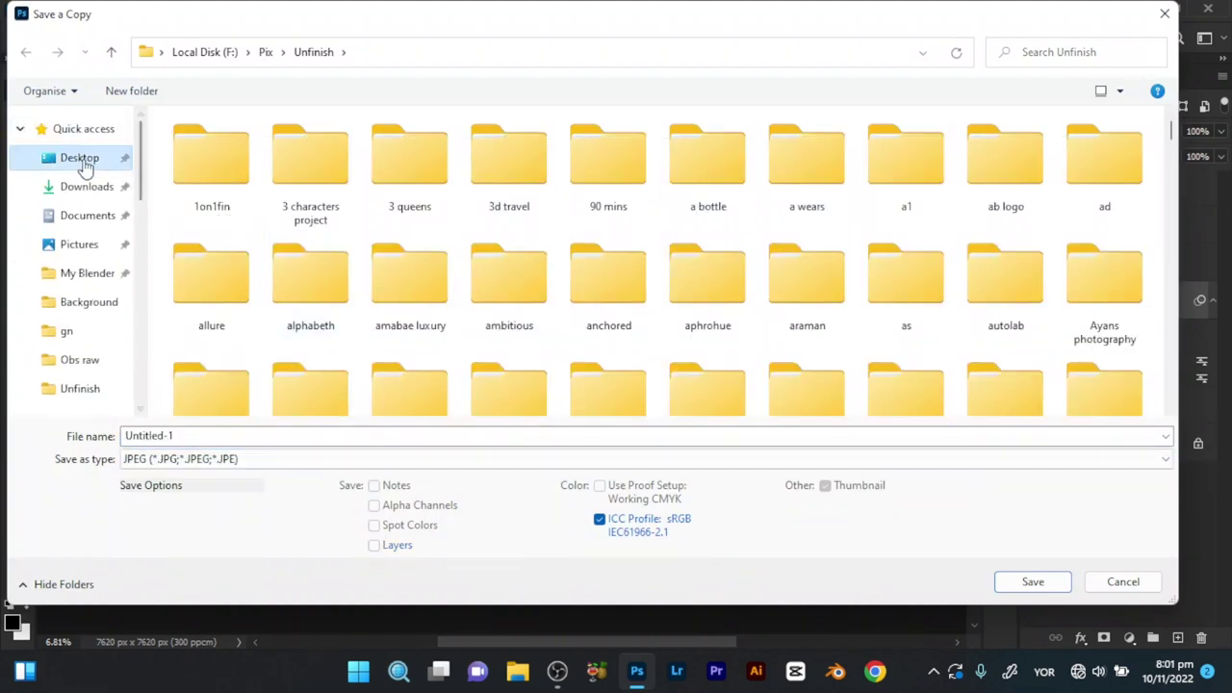
click(195, 436)
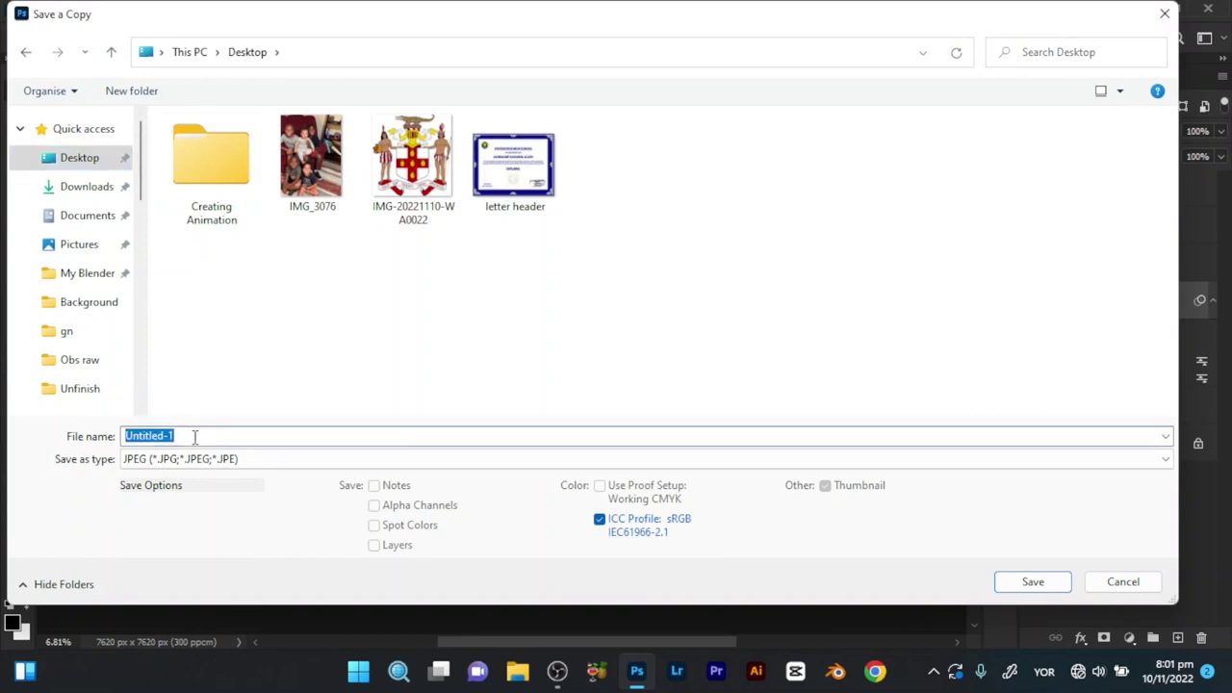
text(sample)
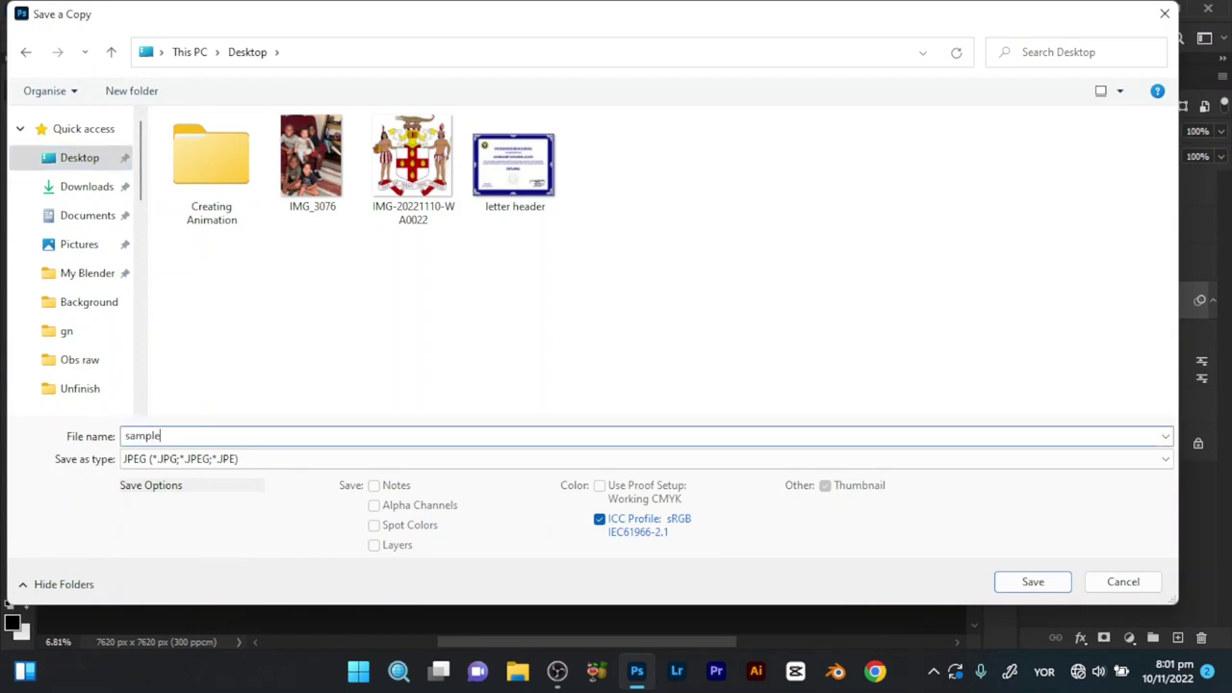
click(1024, 585)
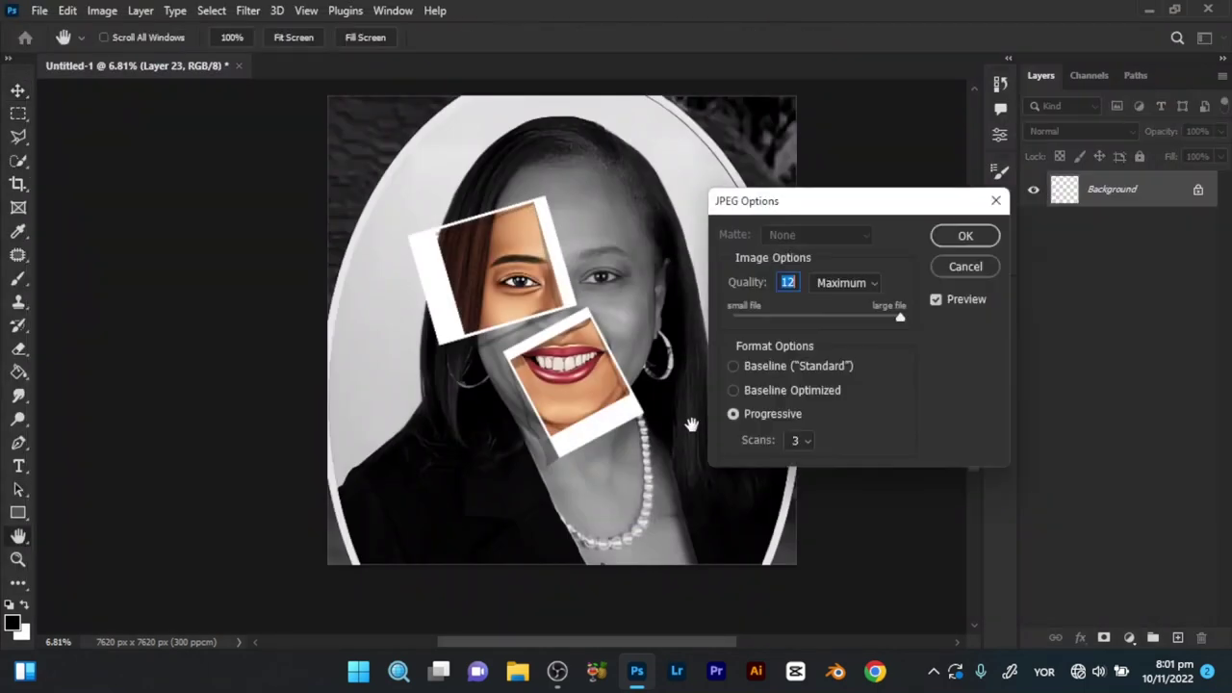
click(965, 235)
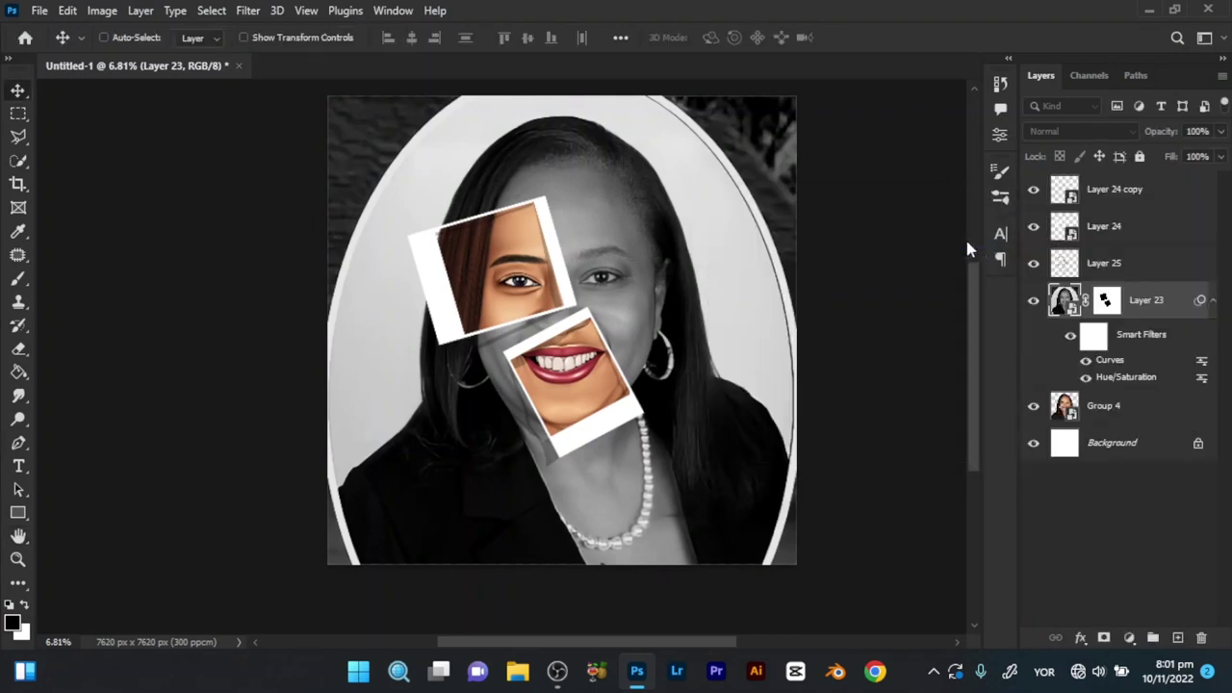